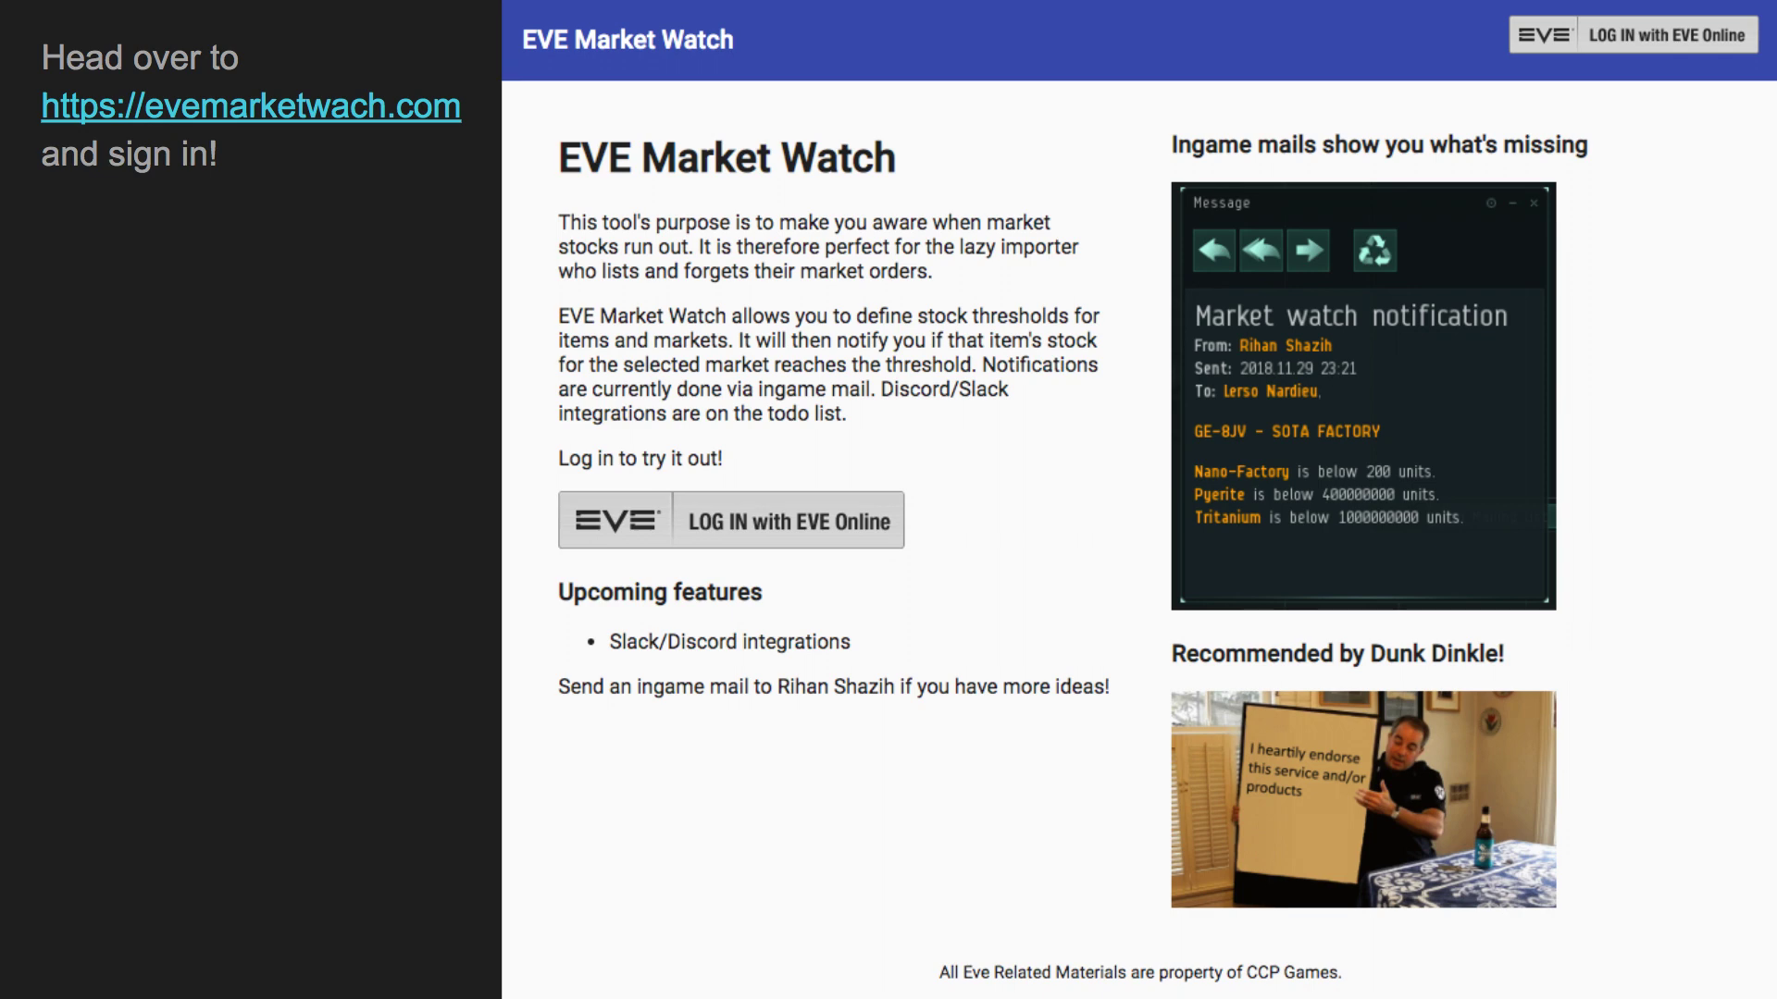
key(Right)
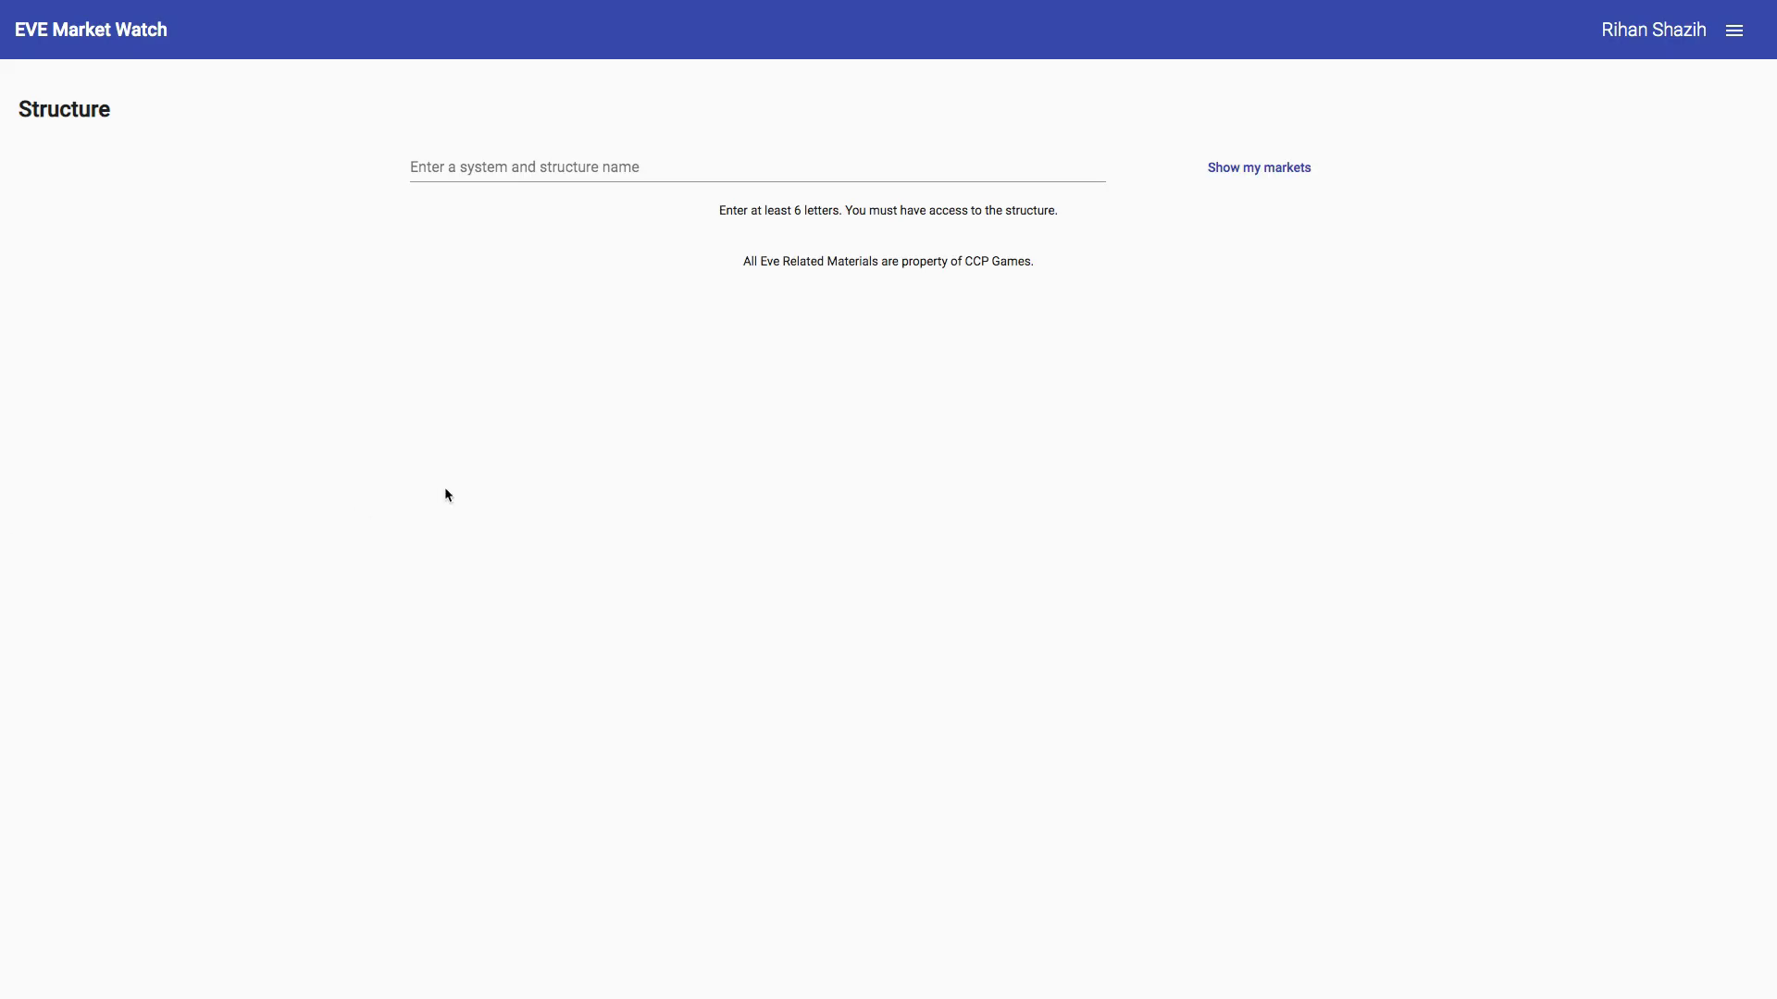
- Search the structures for "ge sota factory"
key(ctrl+plus)
key(ctrl+plus)
key(ctrl+plus)
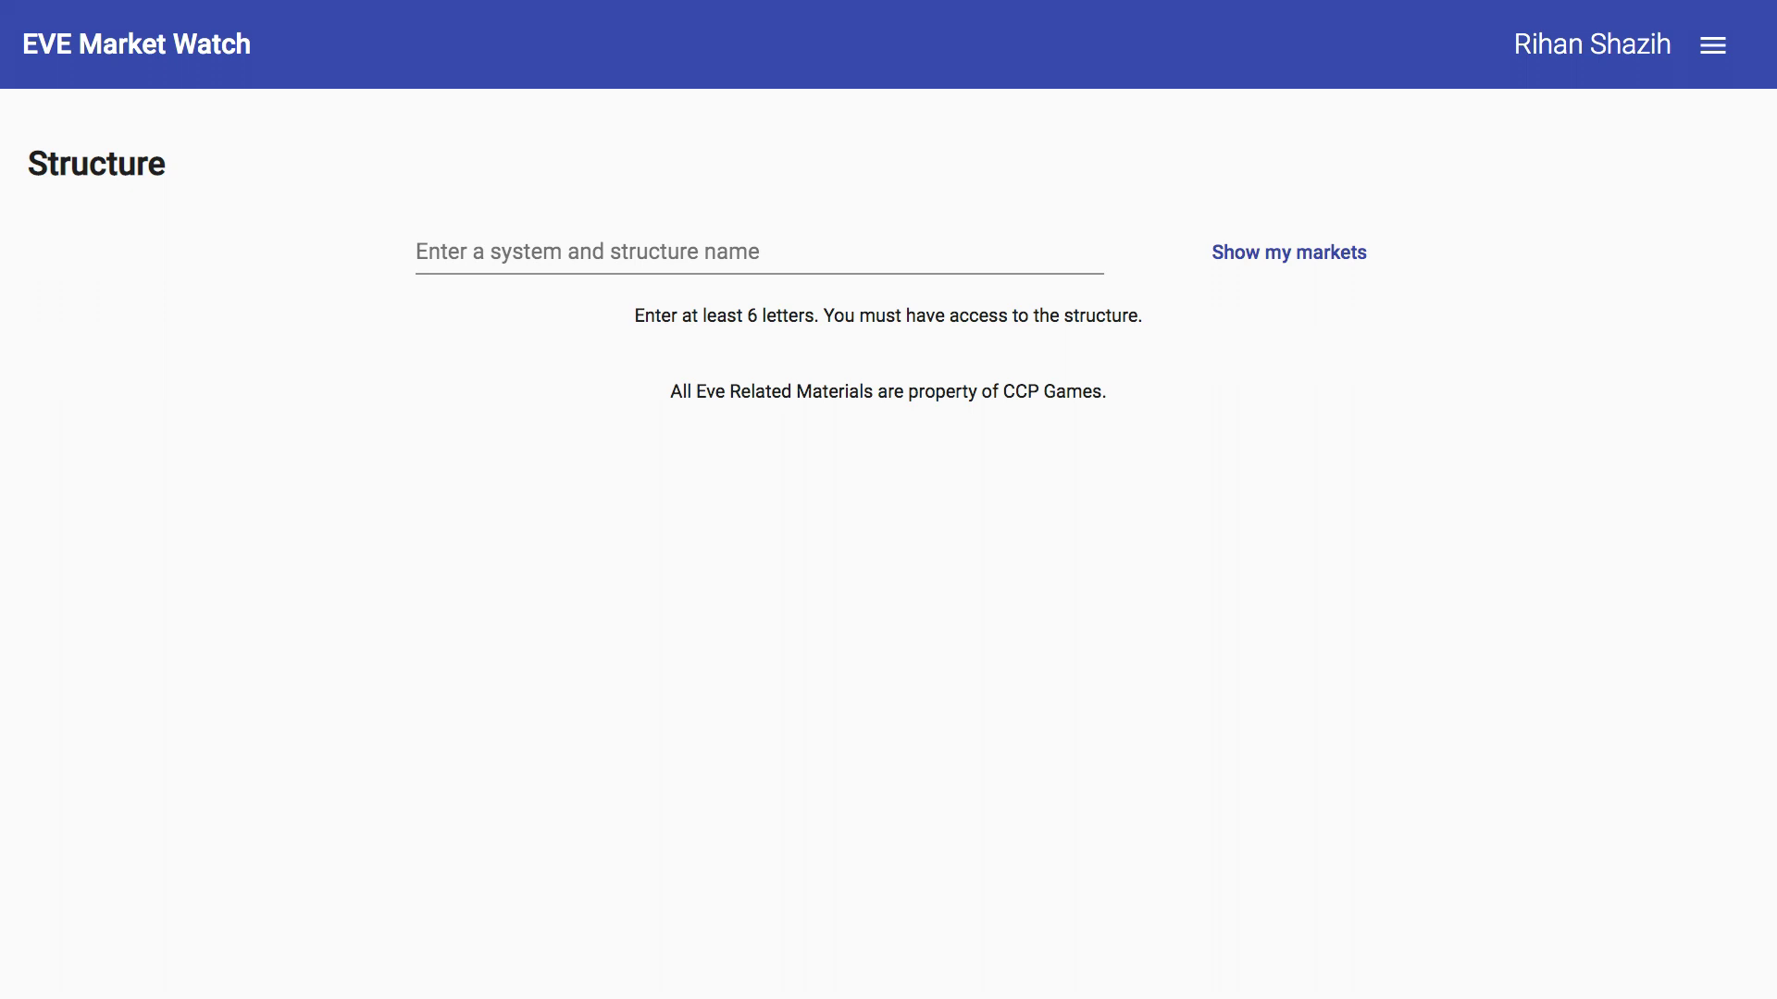
click(587, 252)
text(ge sota factory)
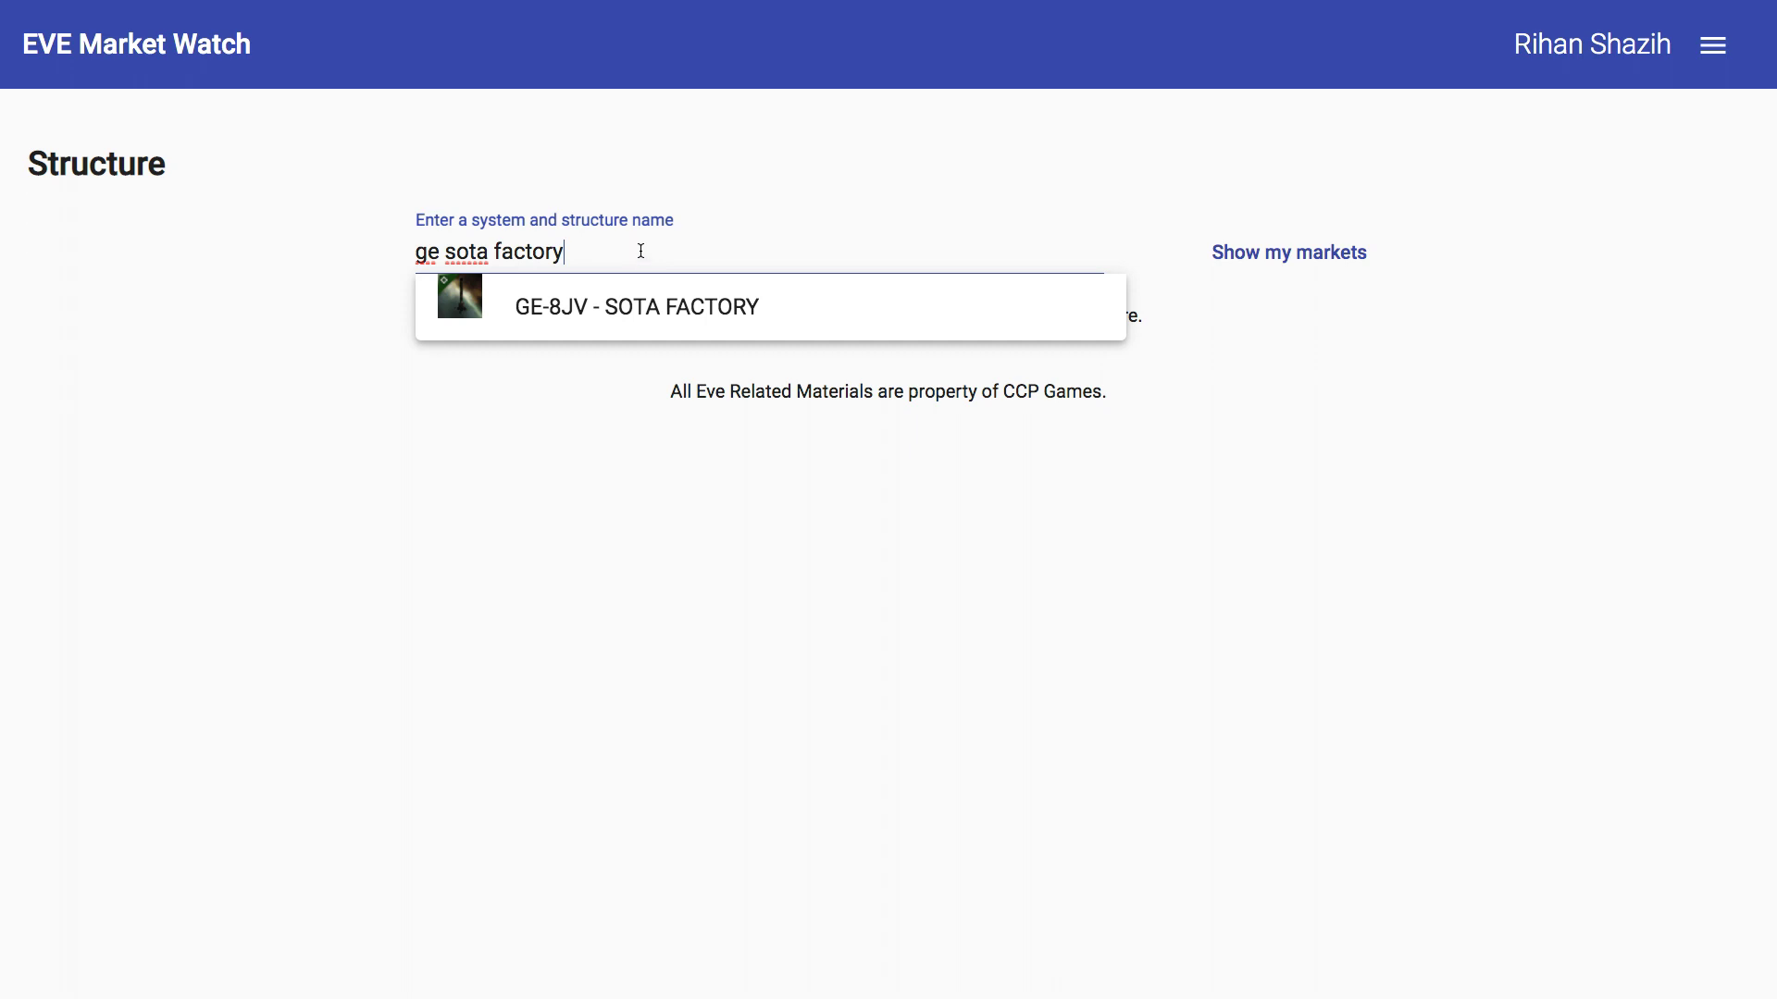
- Search for "ge-8jv sota" and choose GE-8JV - SOTA FACTORY as the market structure
key(super+a)
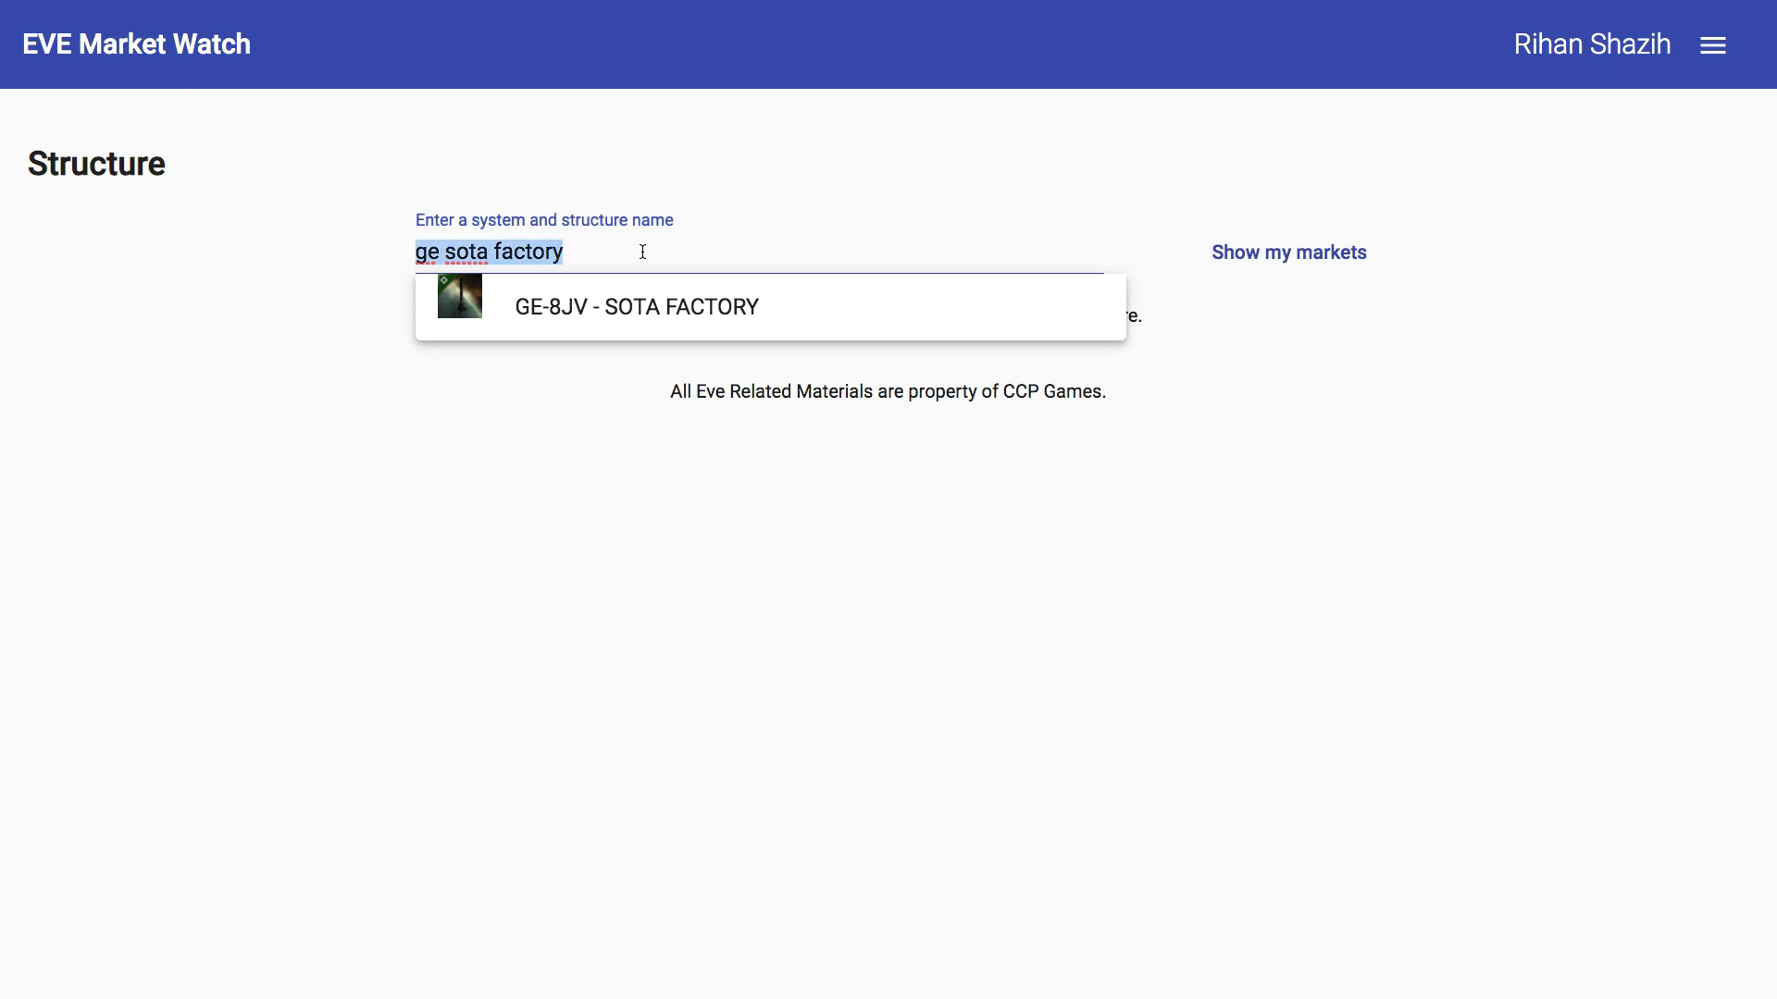
text(ge-8jv)
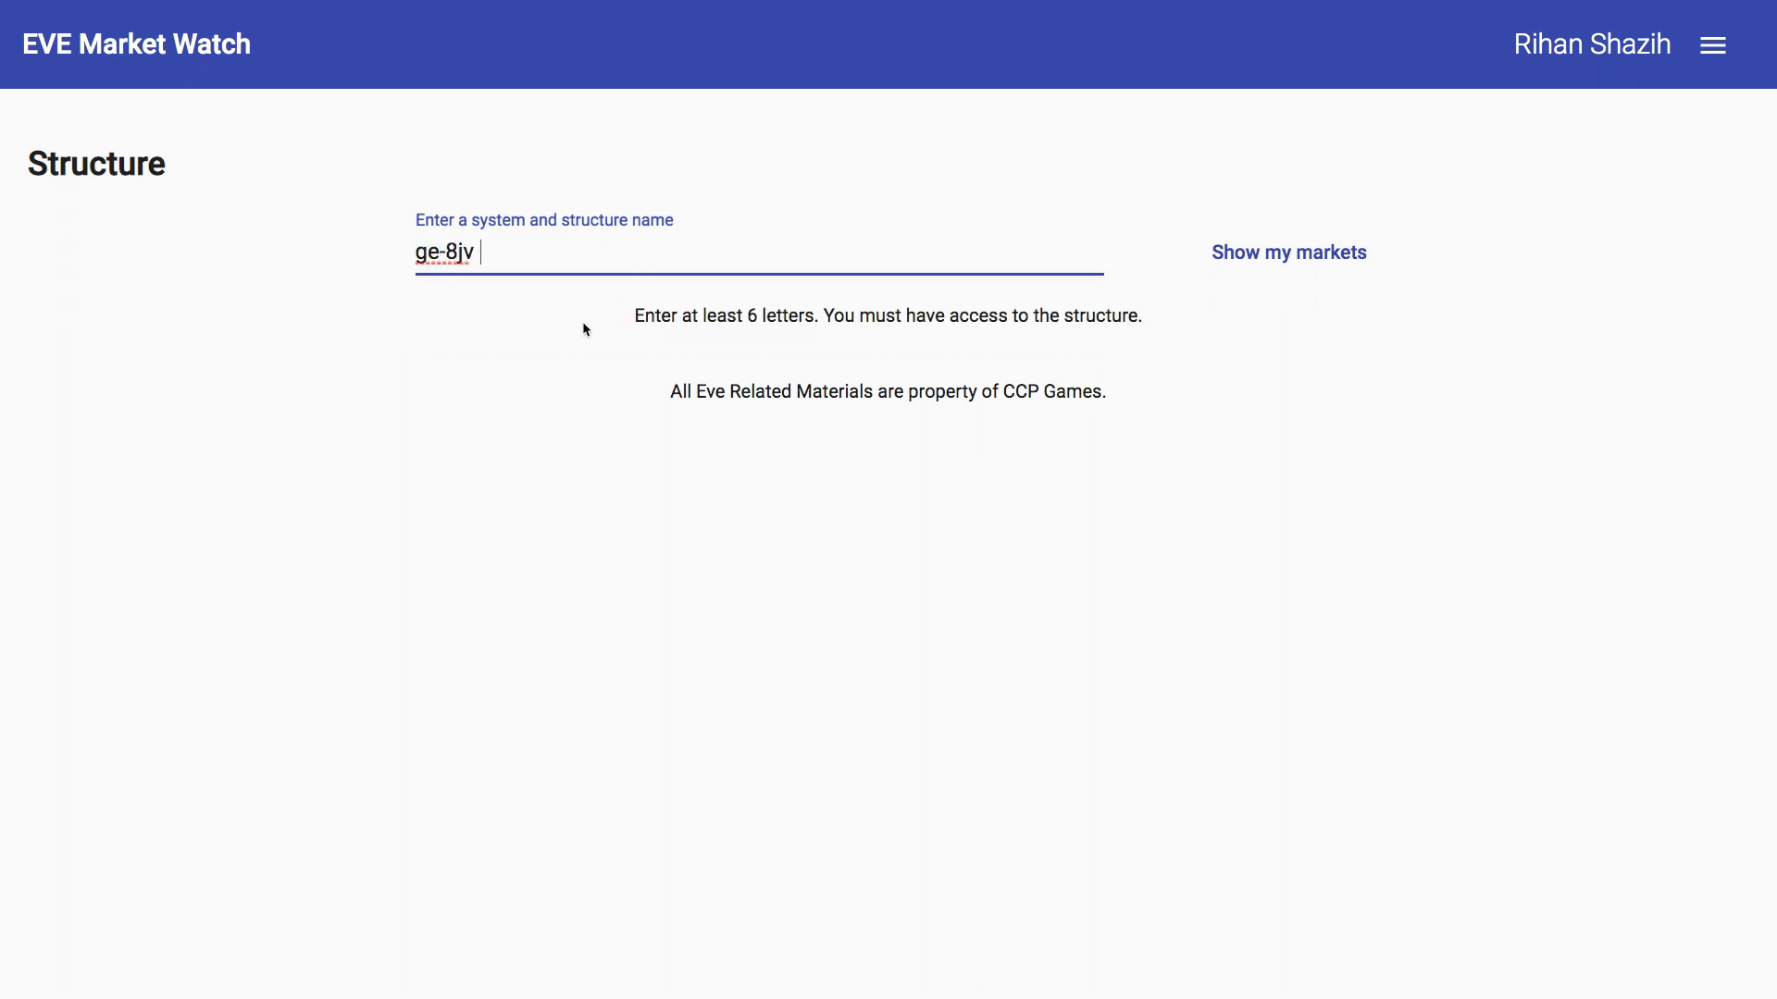
click(512, 426)
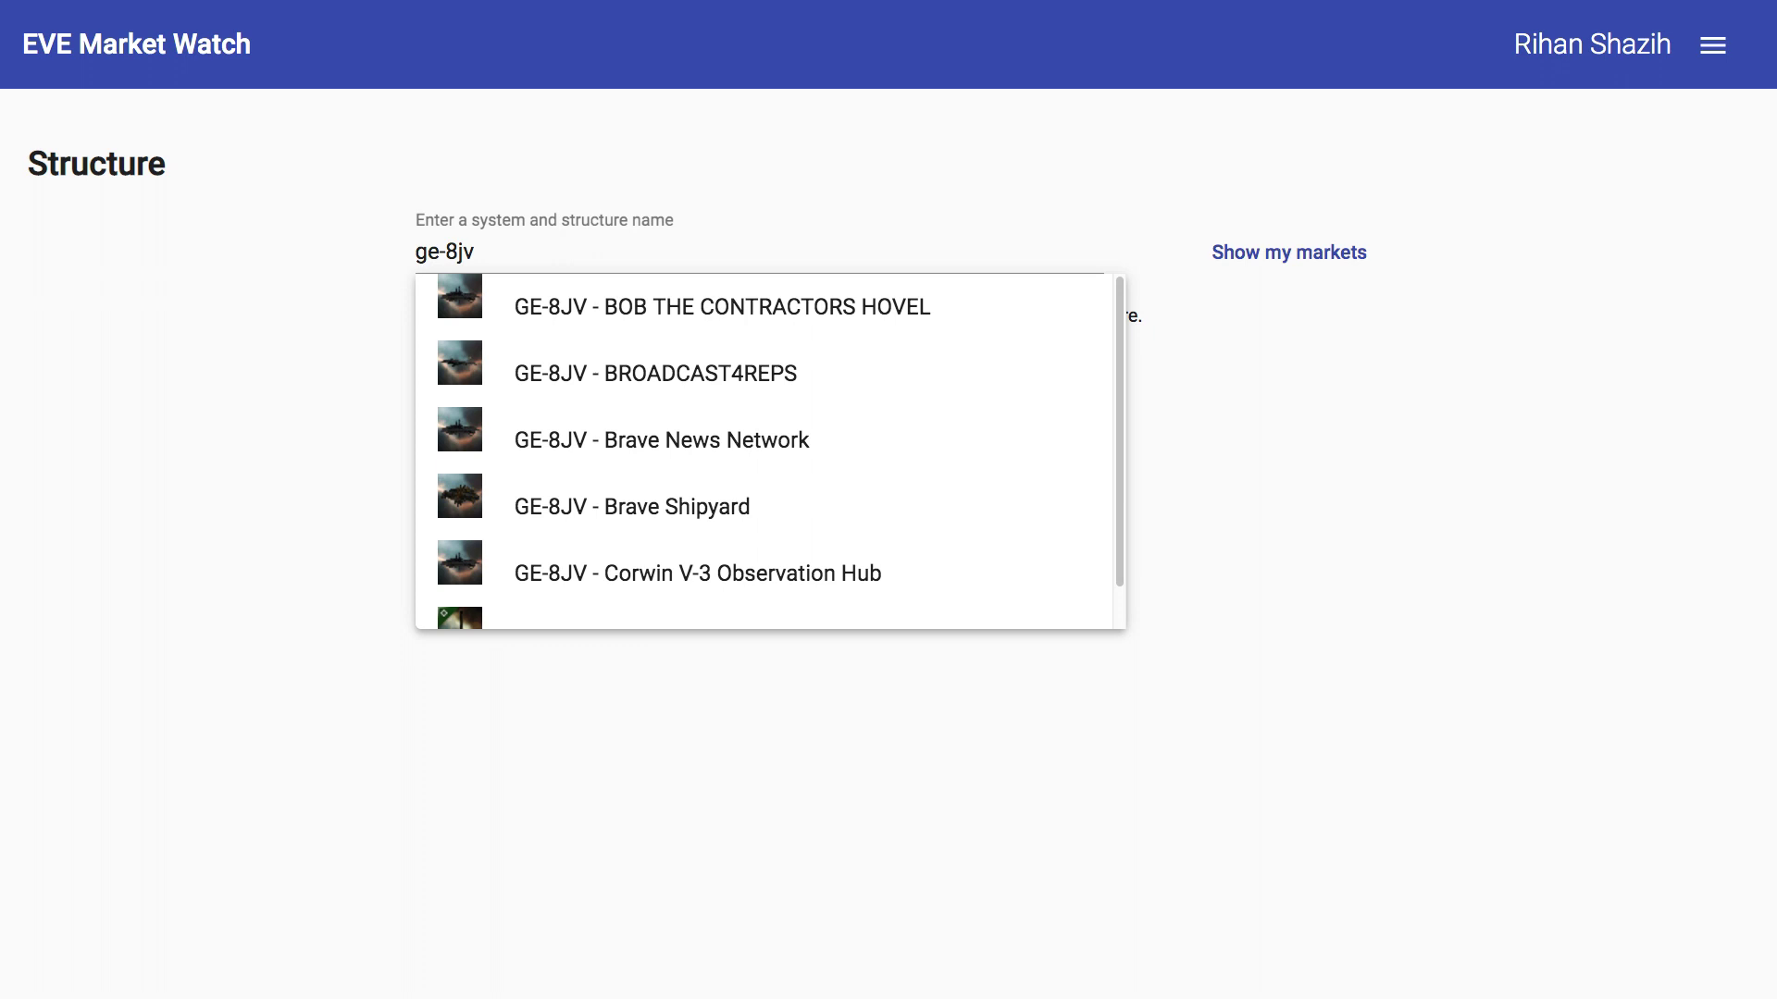
click(523, 248)
text(sota)
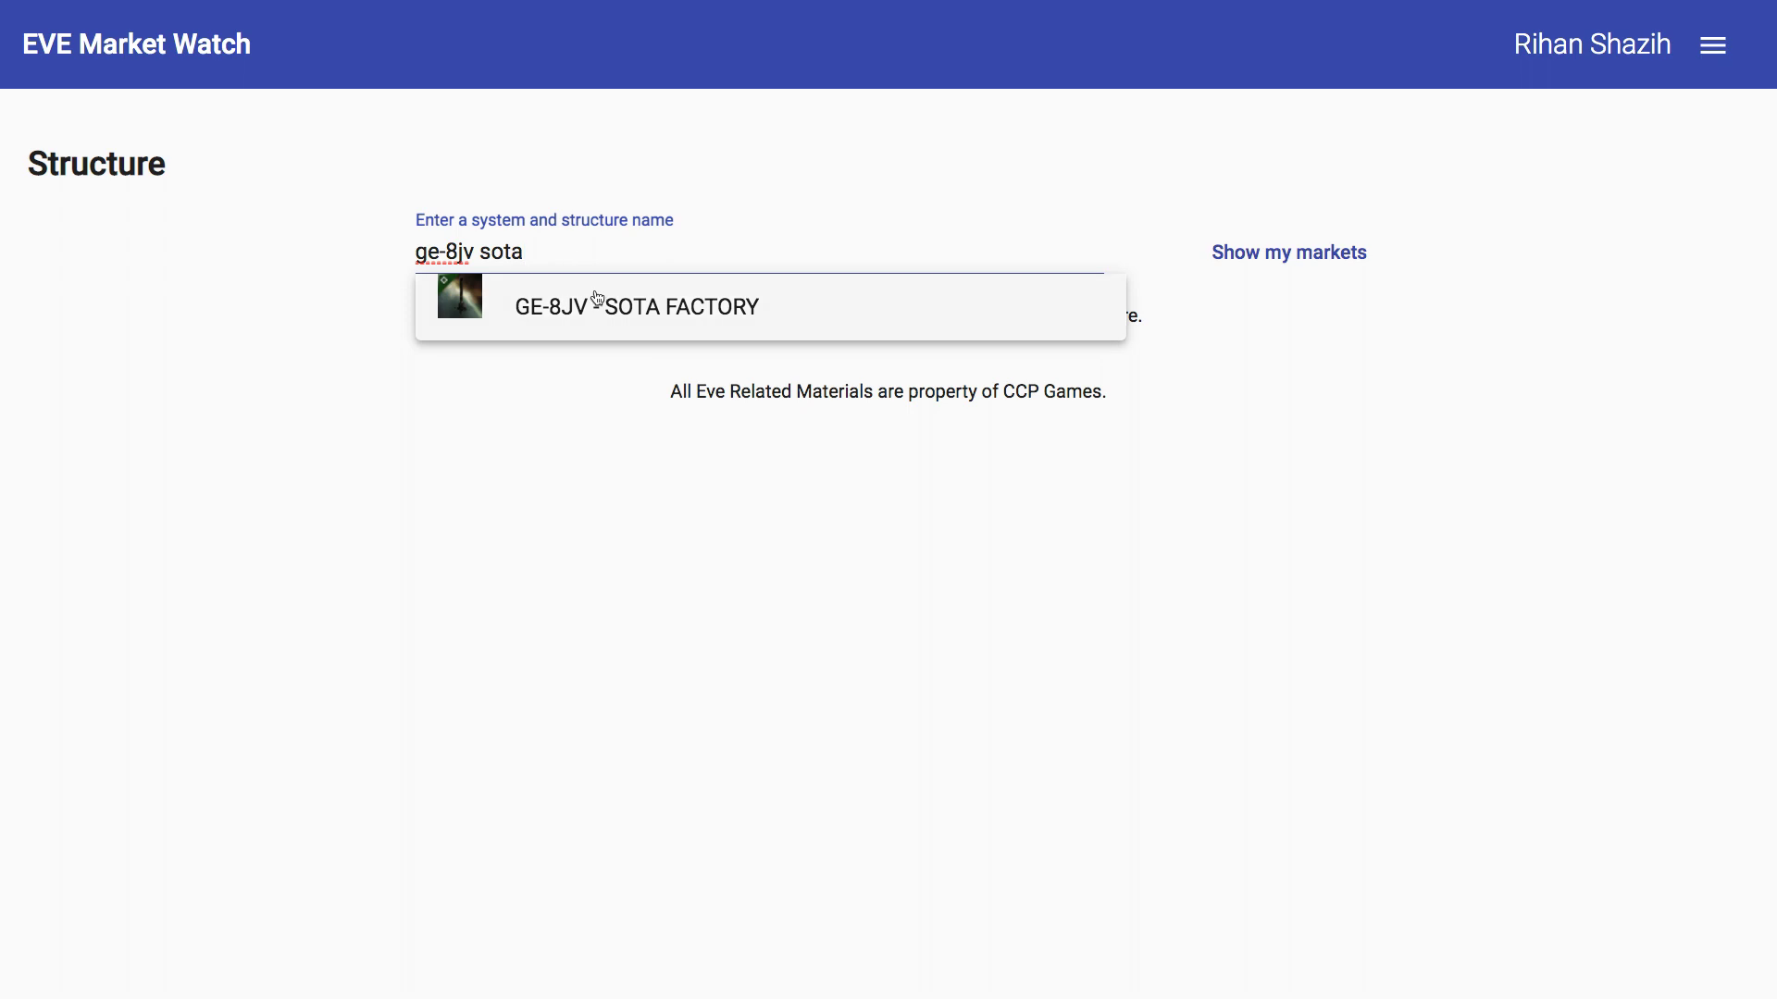
click(546, 298)
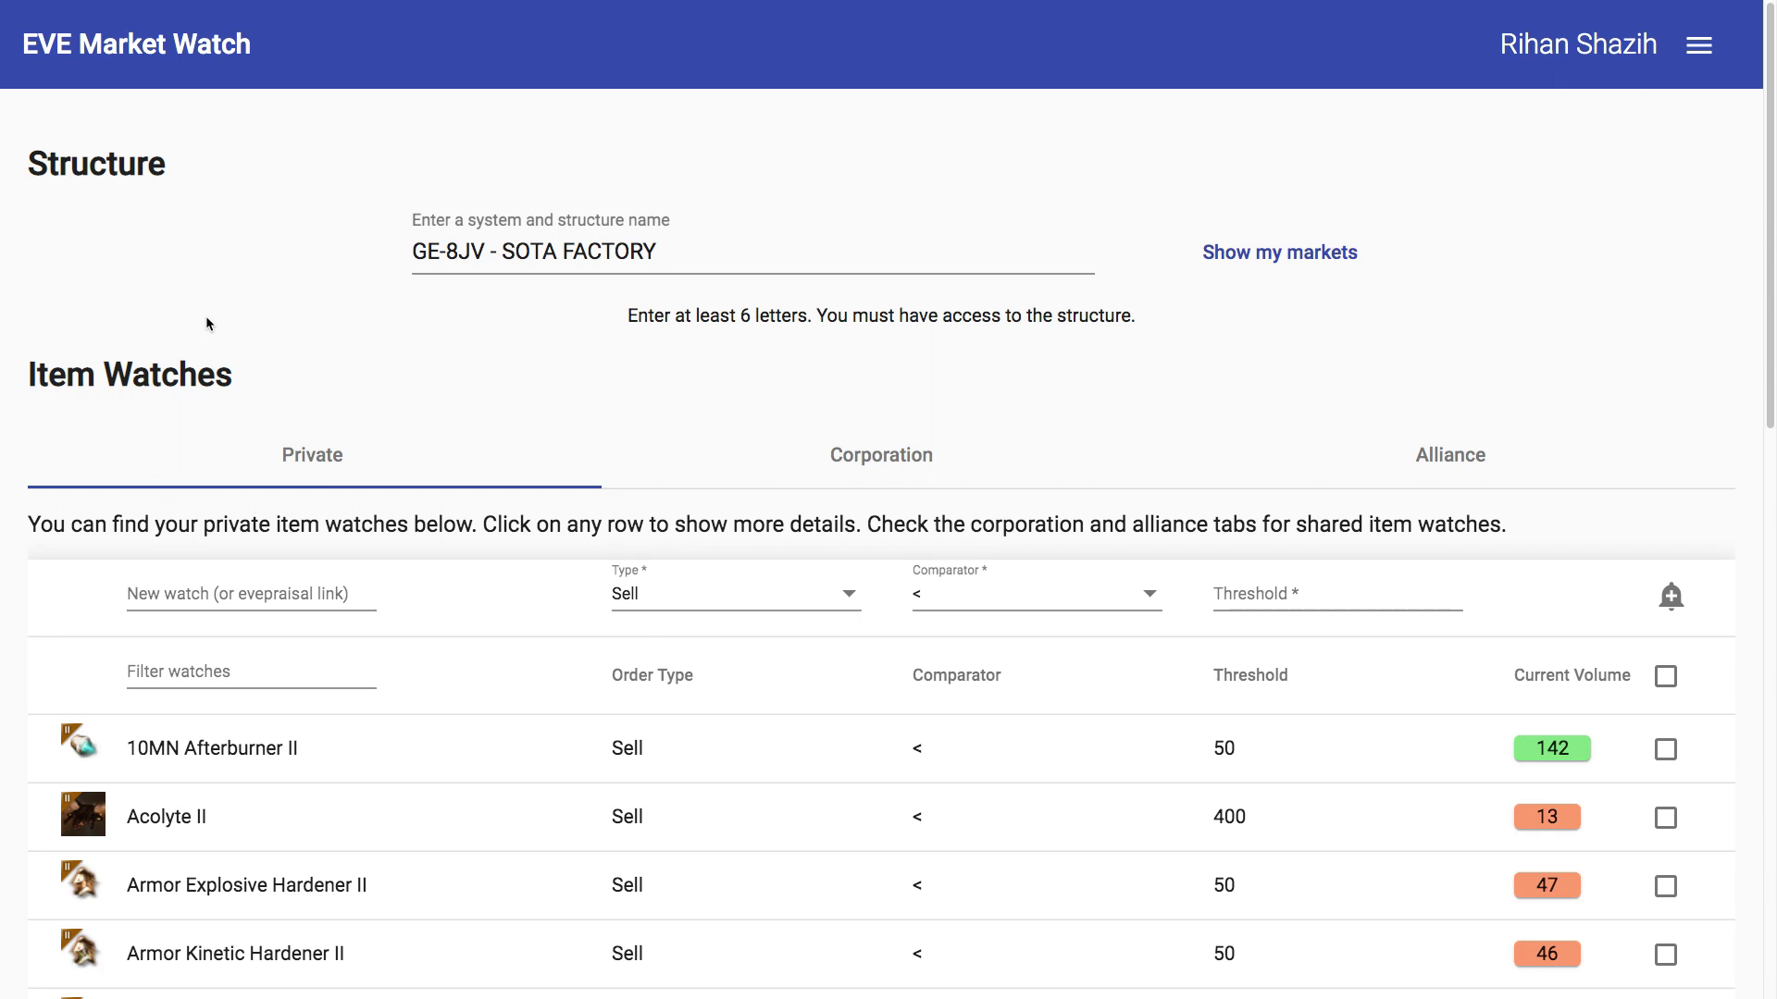
right_click(207, 322)
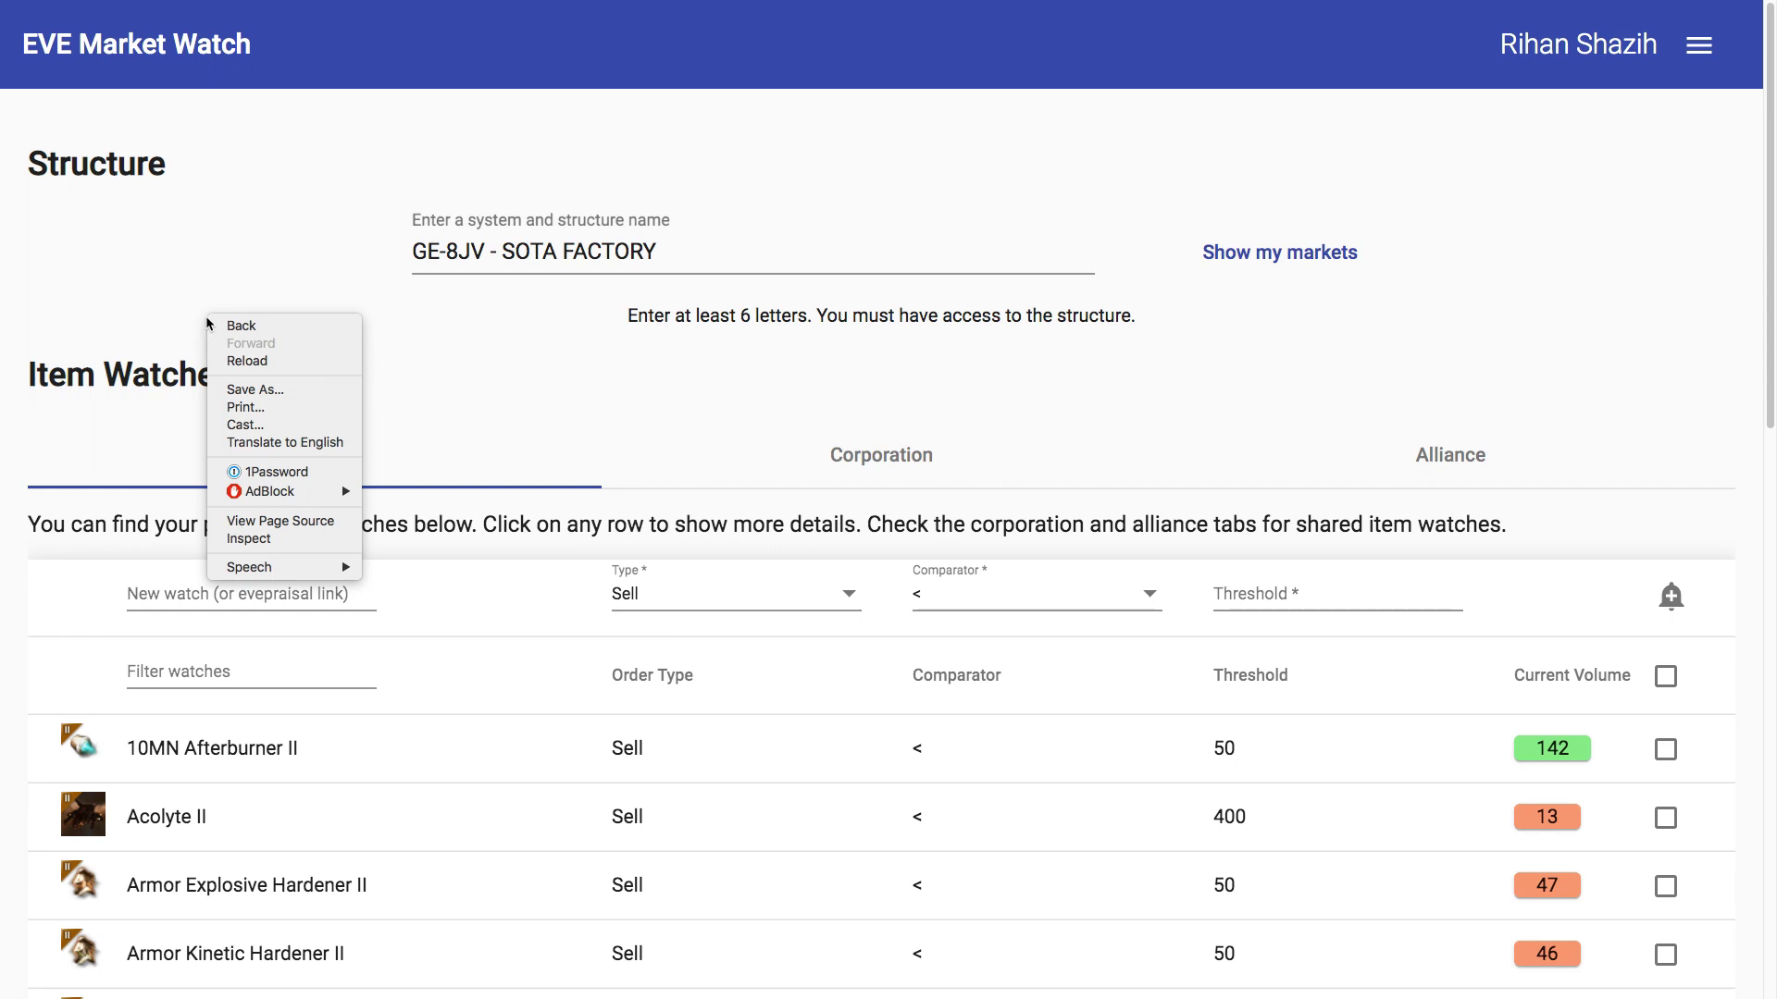
click(148, 298)
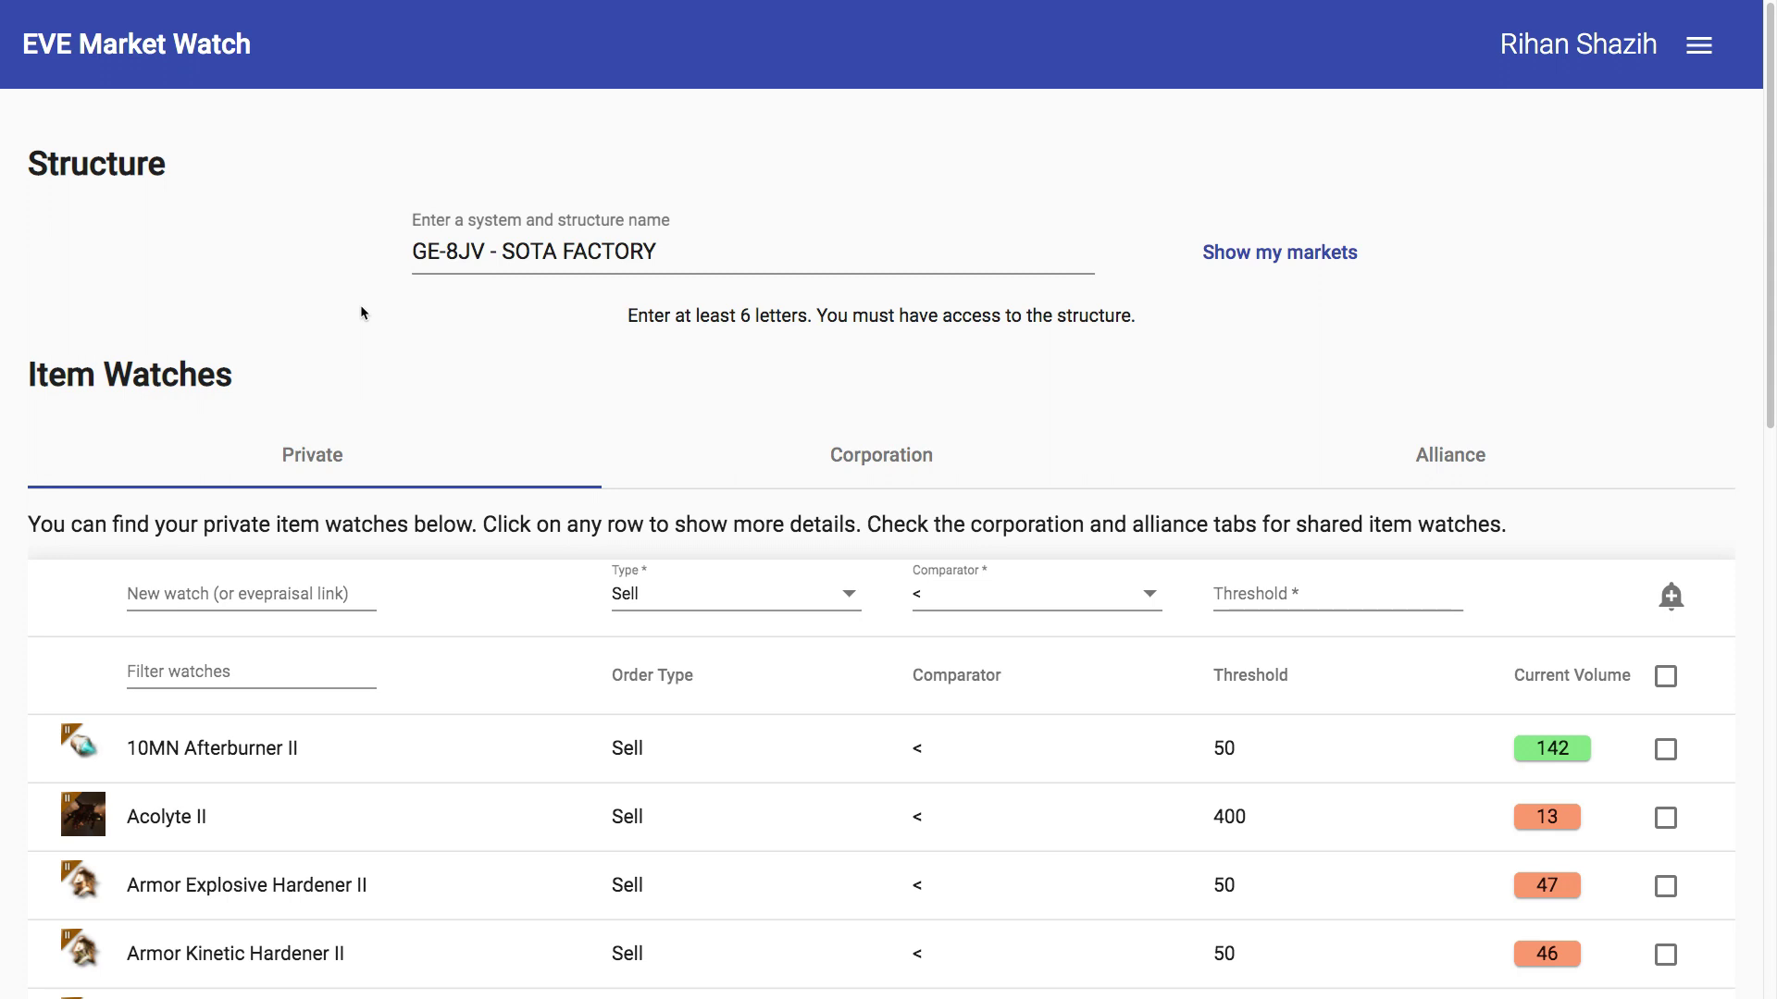
- Create a private item watch for Astero with order type Sell, comparator < and threshold 100
click(209, 591)
text(Astero)
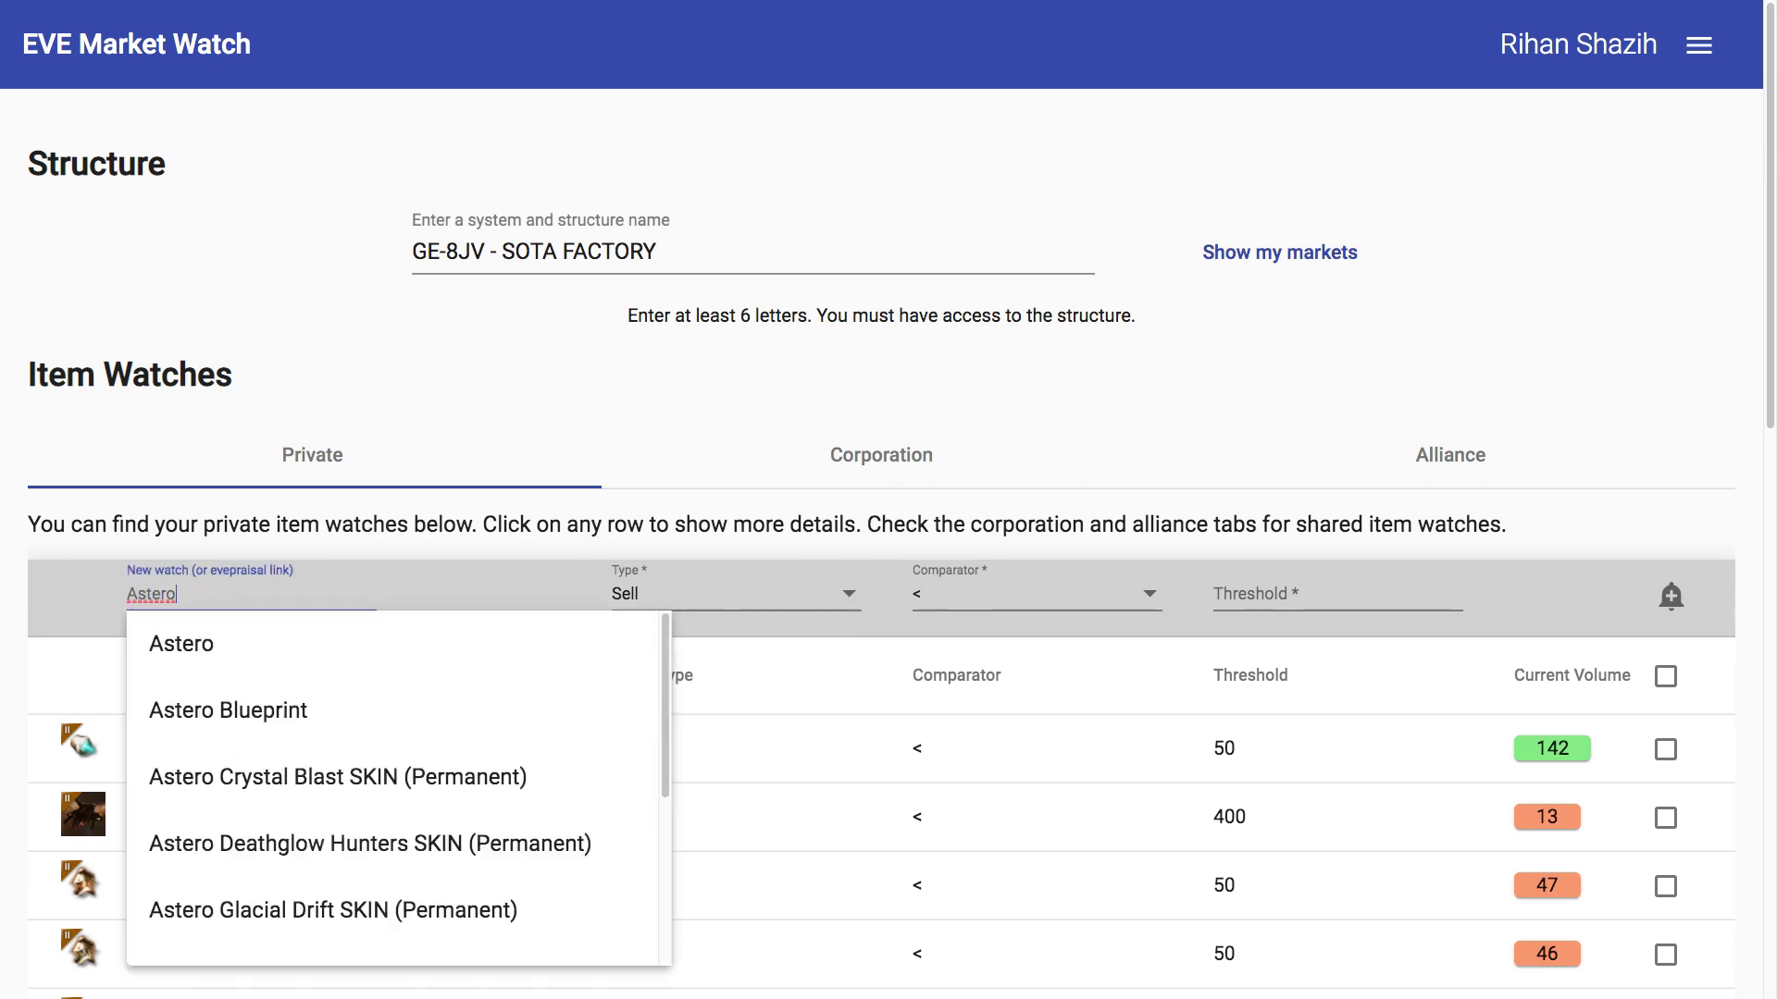
click(242, 638)
click(440, 566)
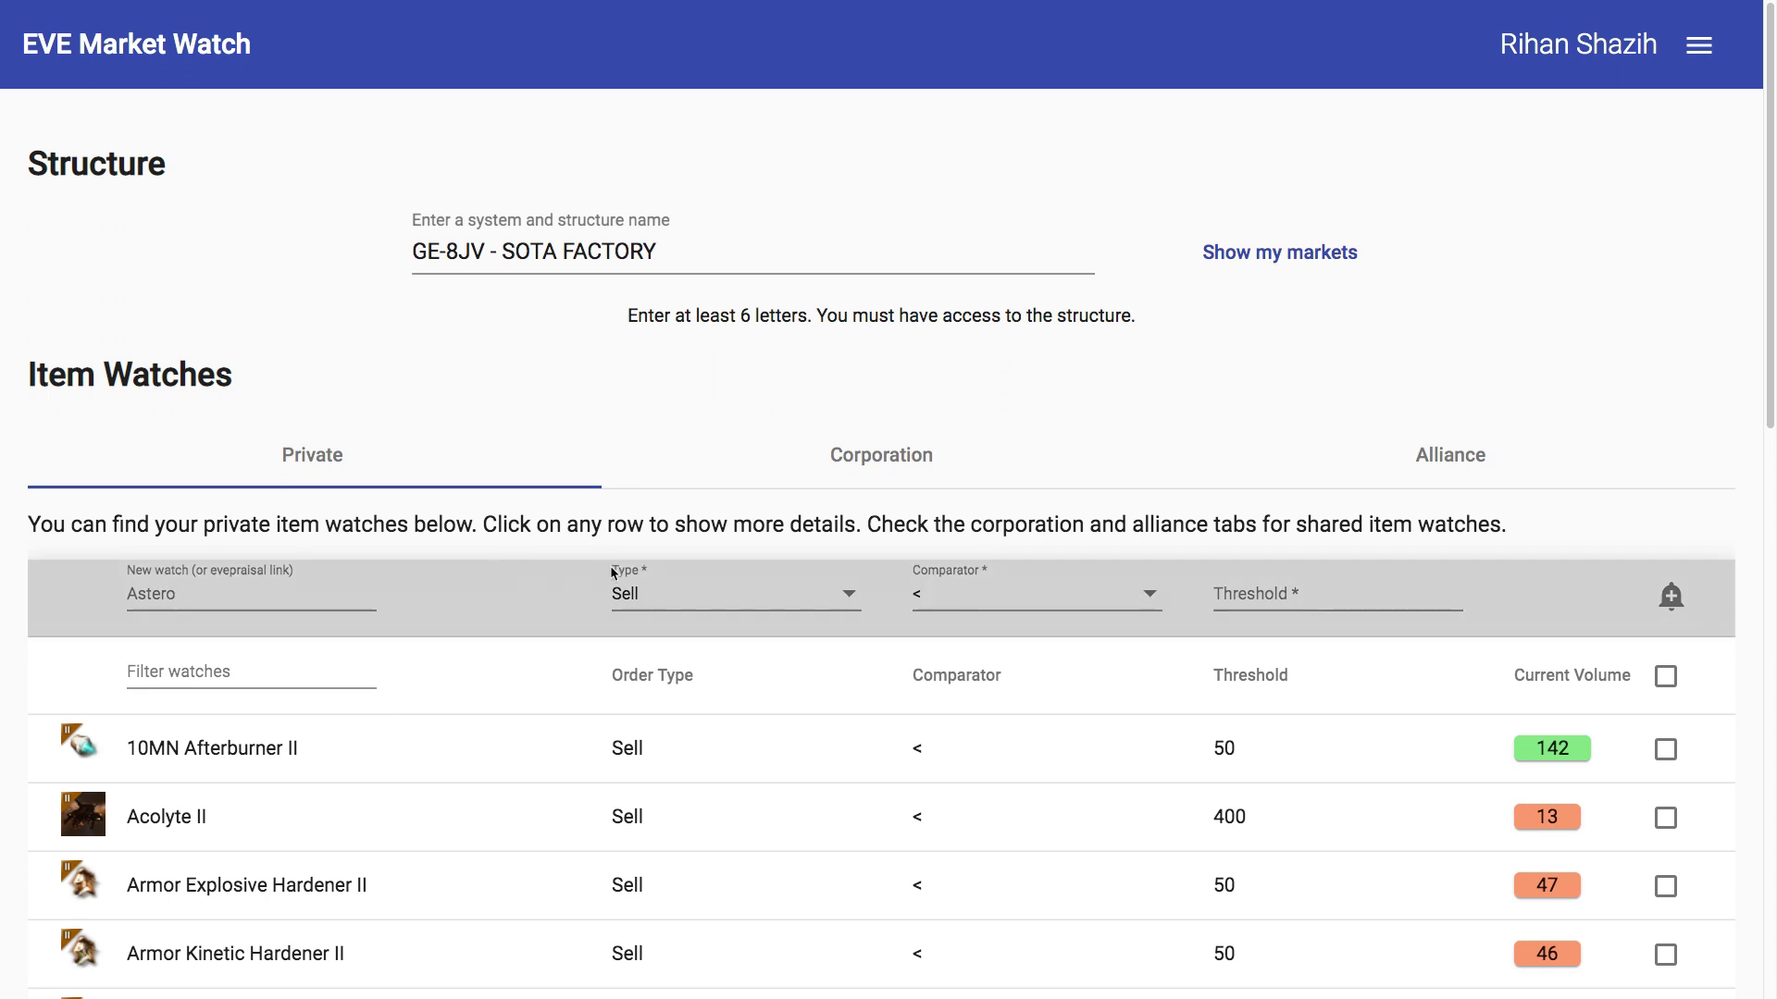
click(662, 596)
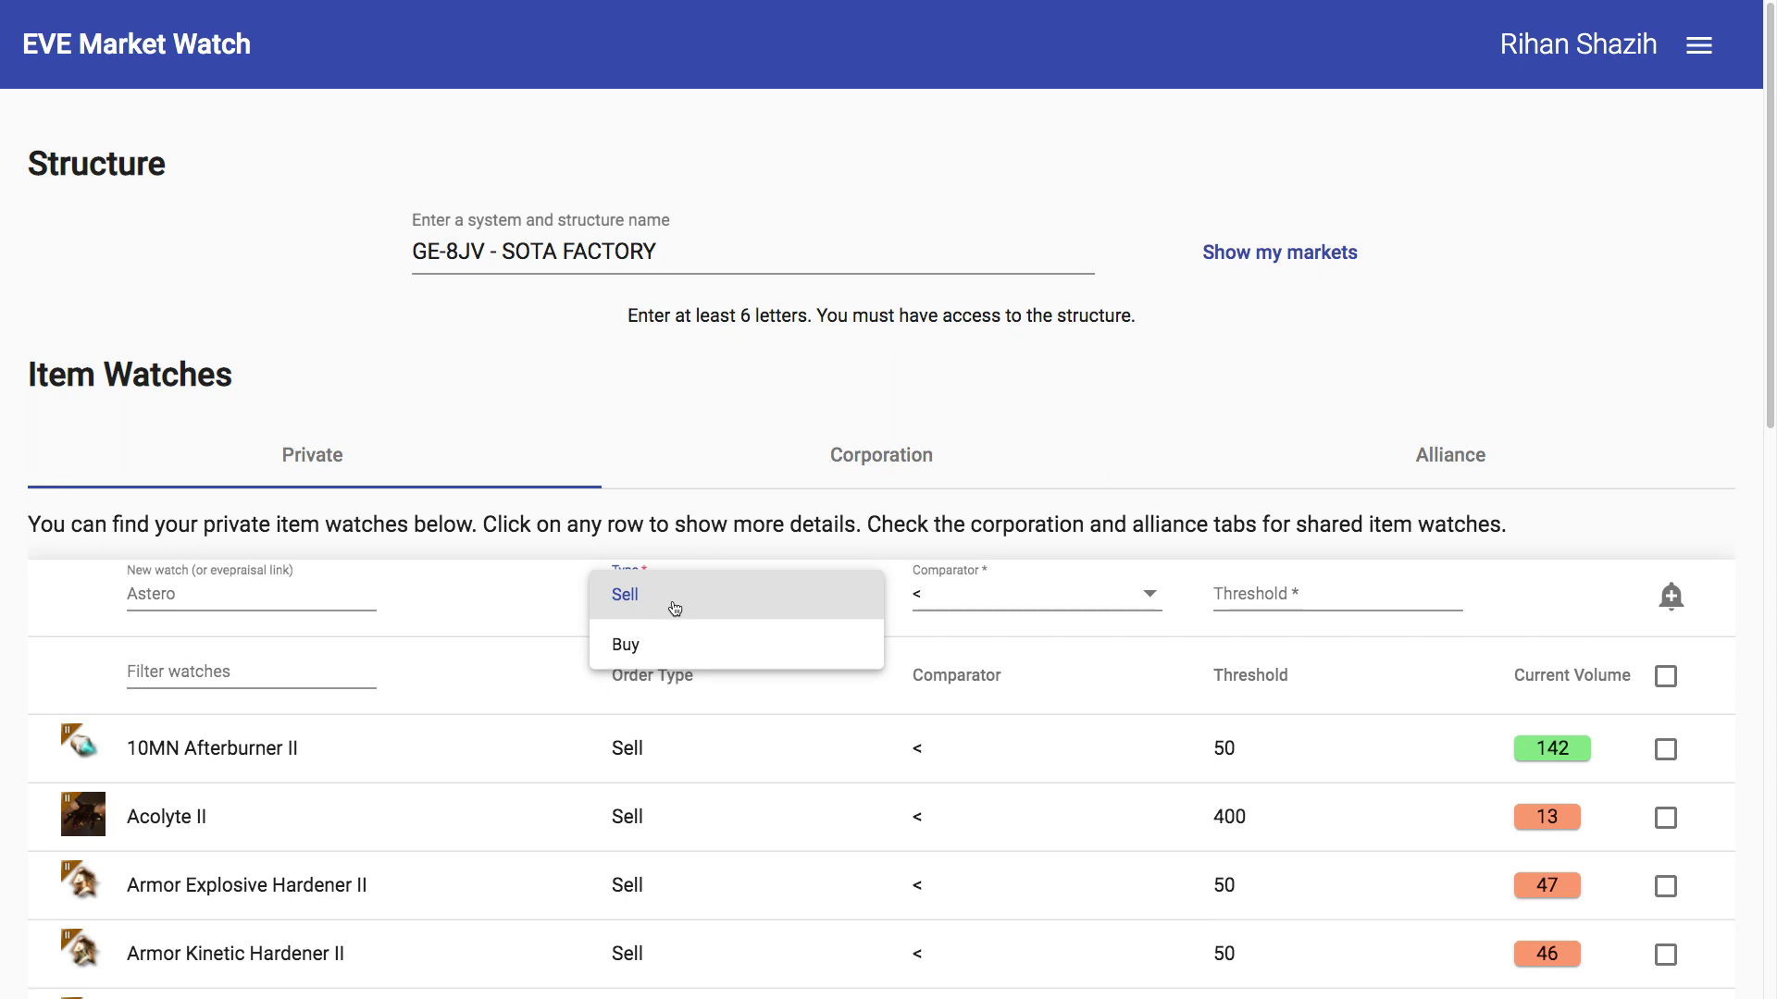
click(675, 606)
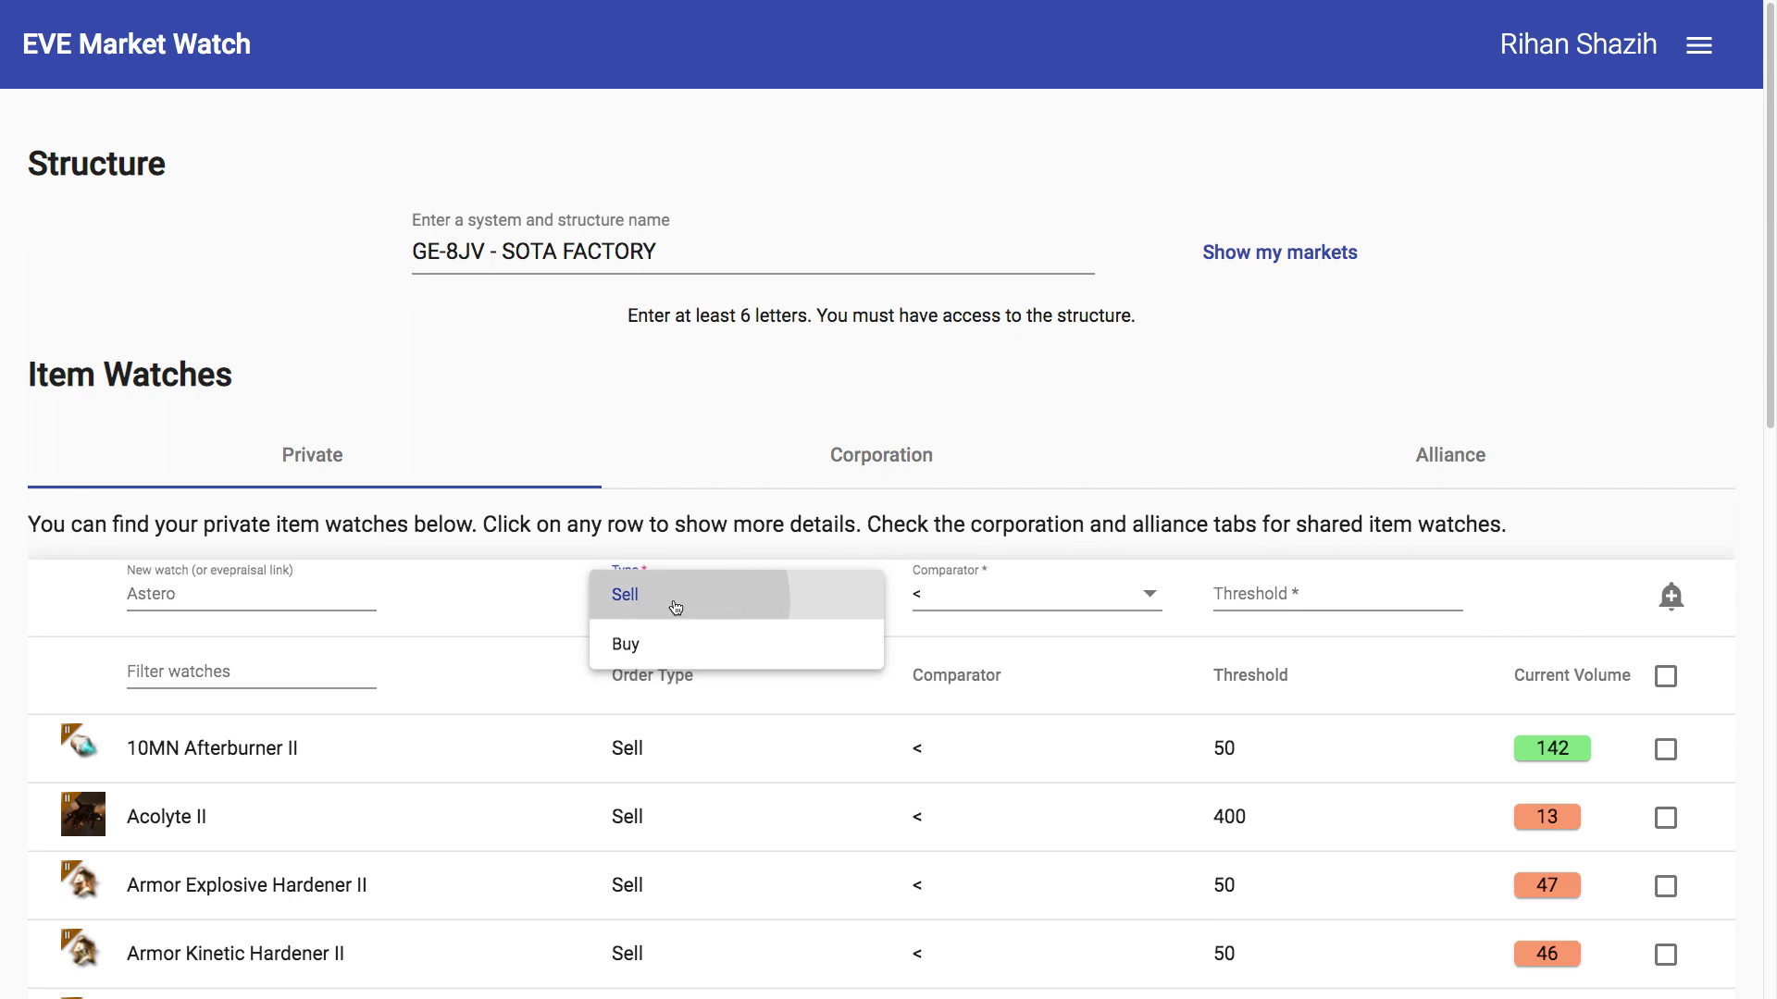
click(1000, 593)
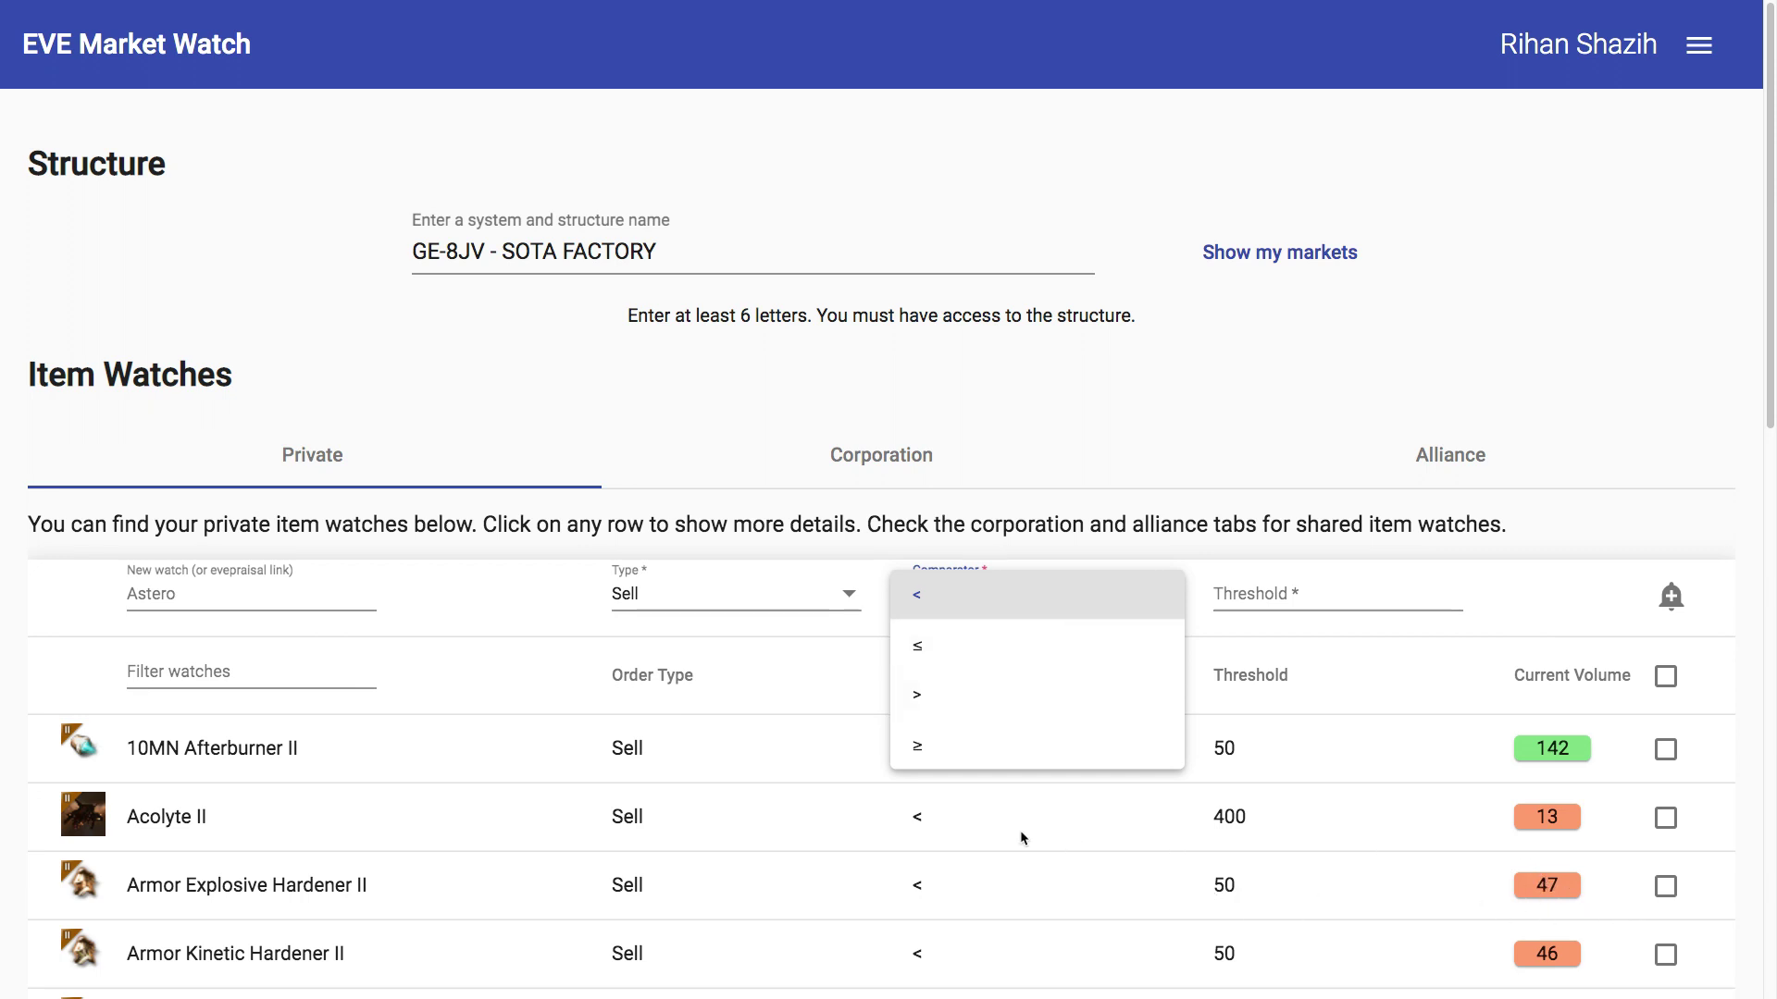
click(1005, 599)
click(1309, 615)
text(100)
key(Return)
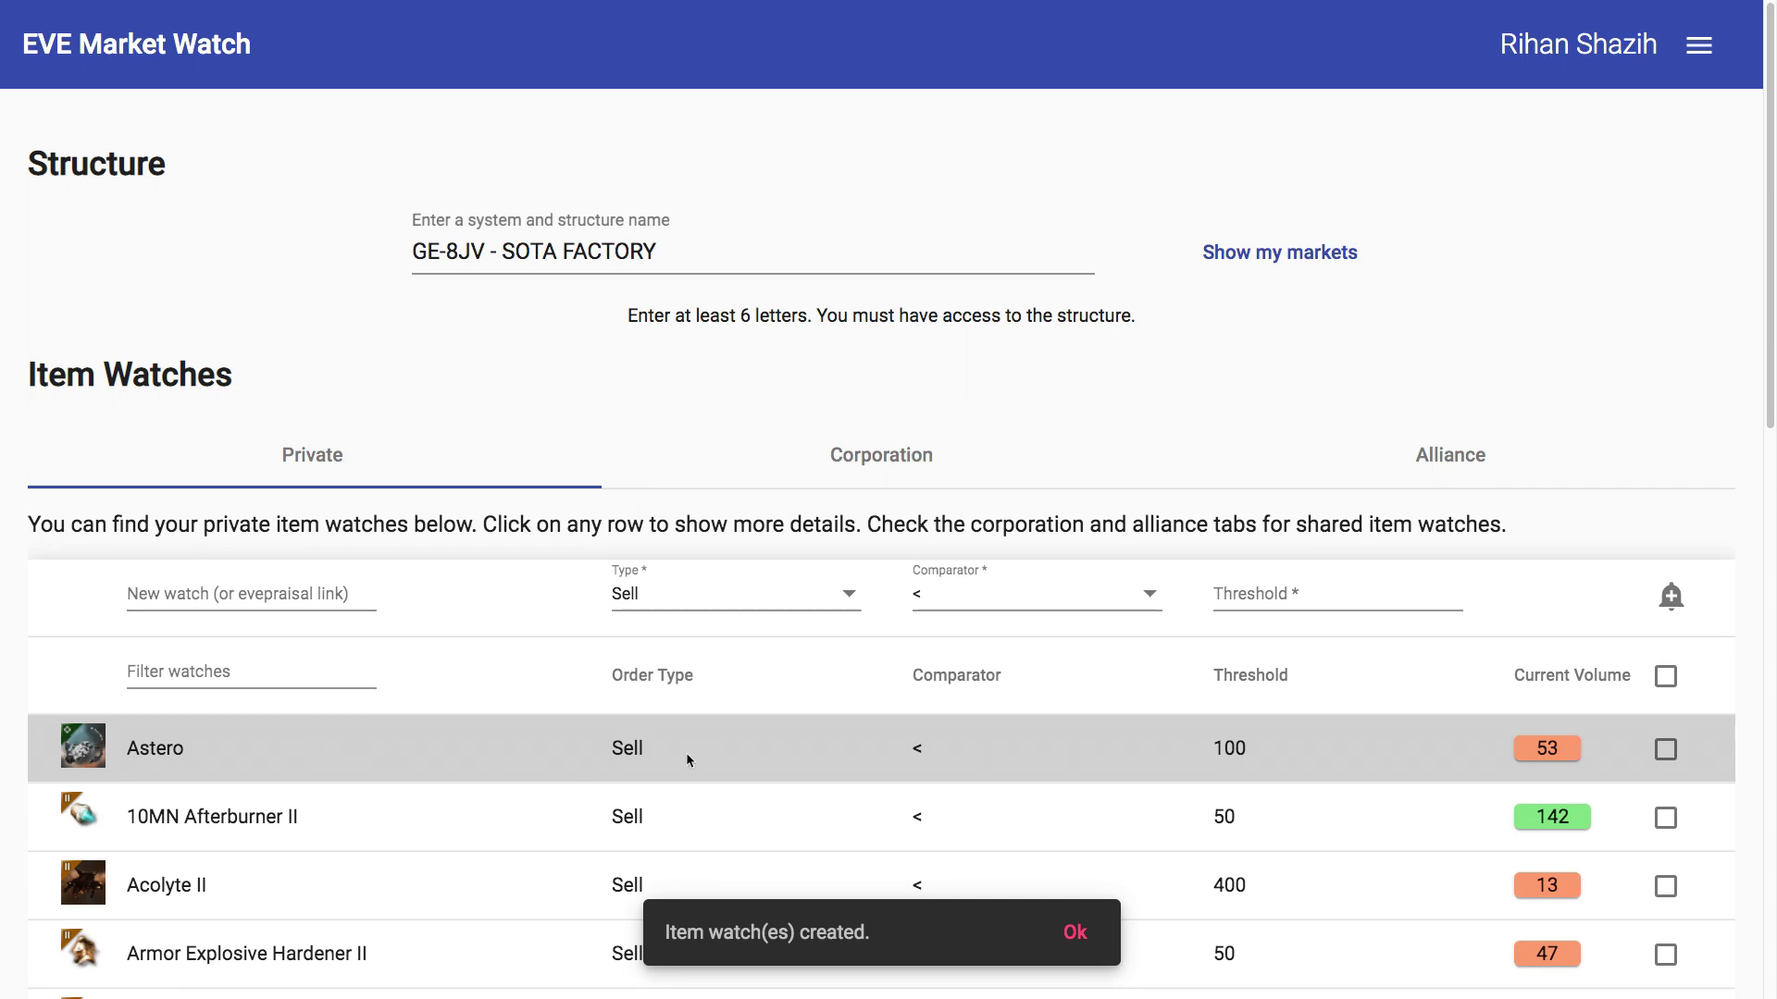
- Examine the Astero watch's price details and volume chart, and look through the rest of the private item watches
scroll(686, 752, down, 4)
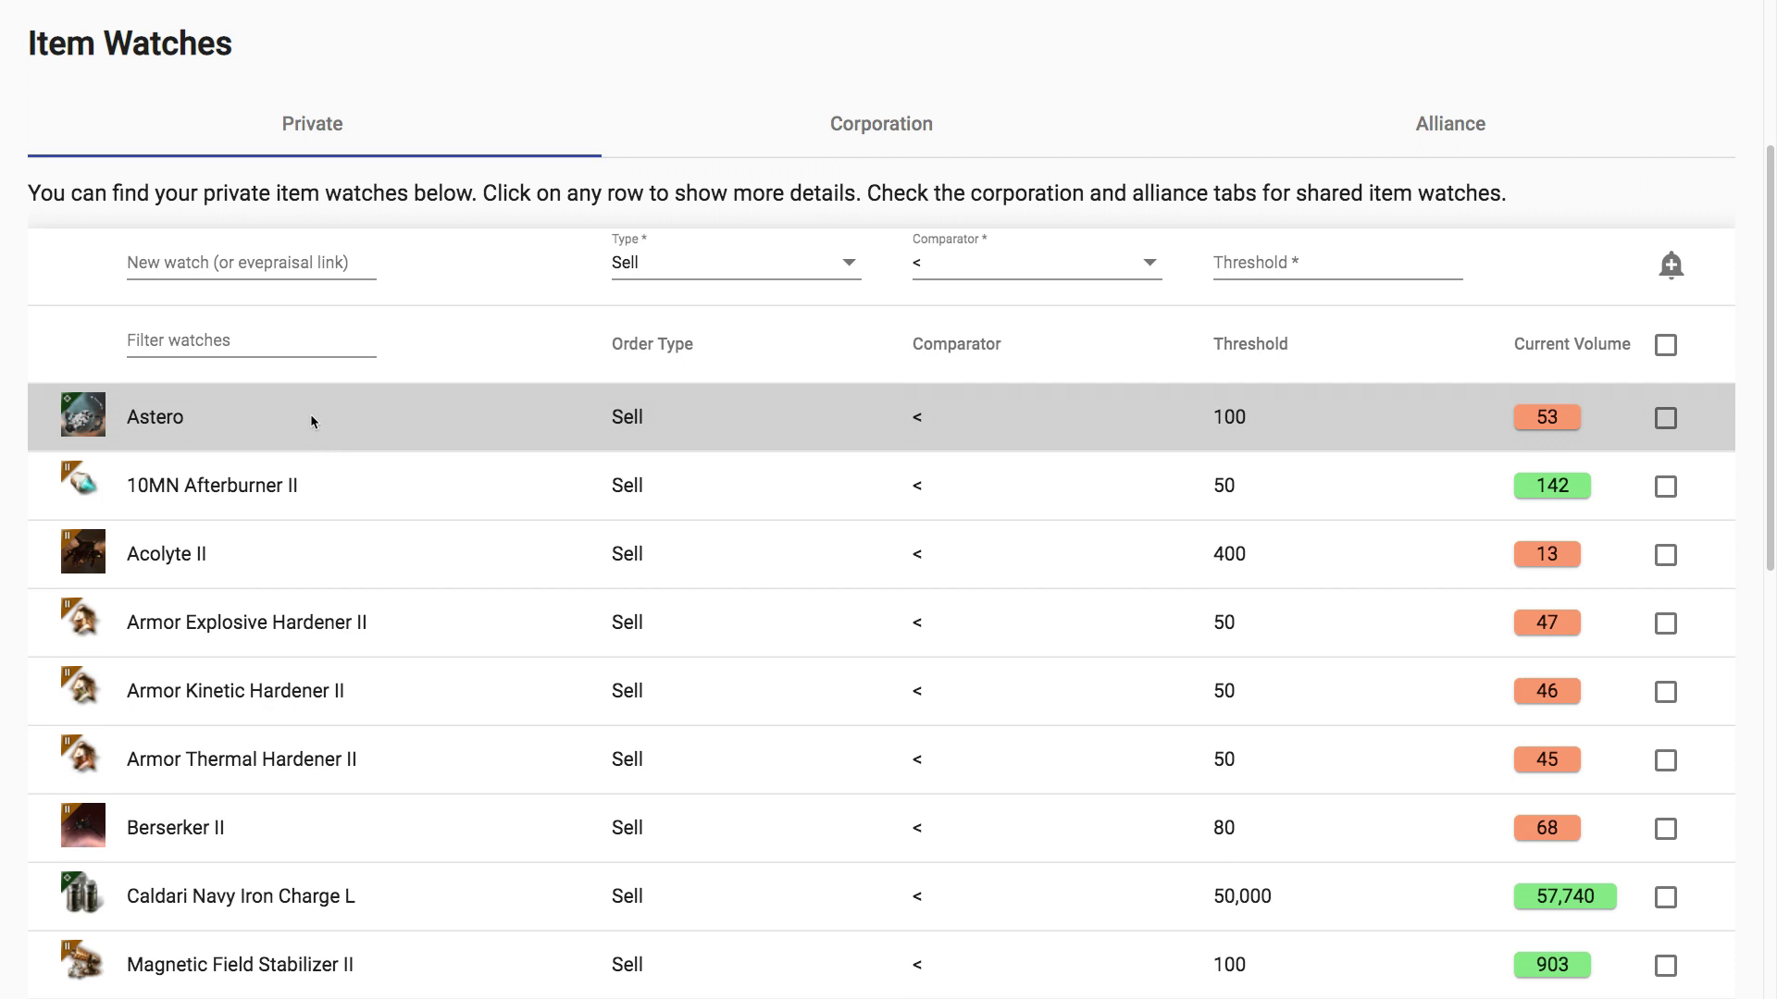
click(366, 407)
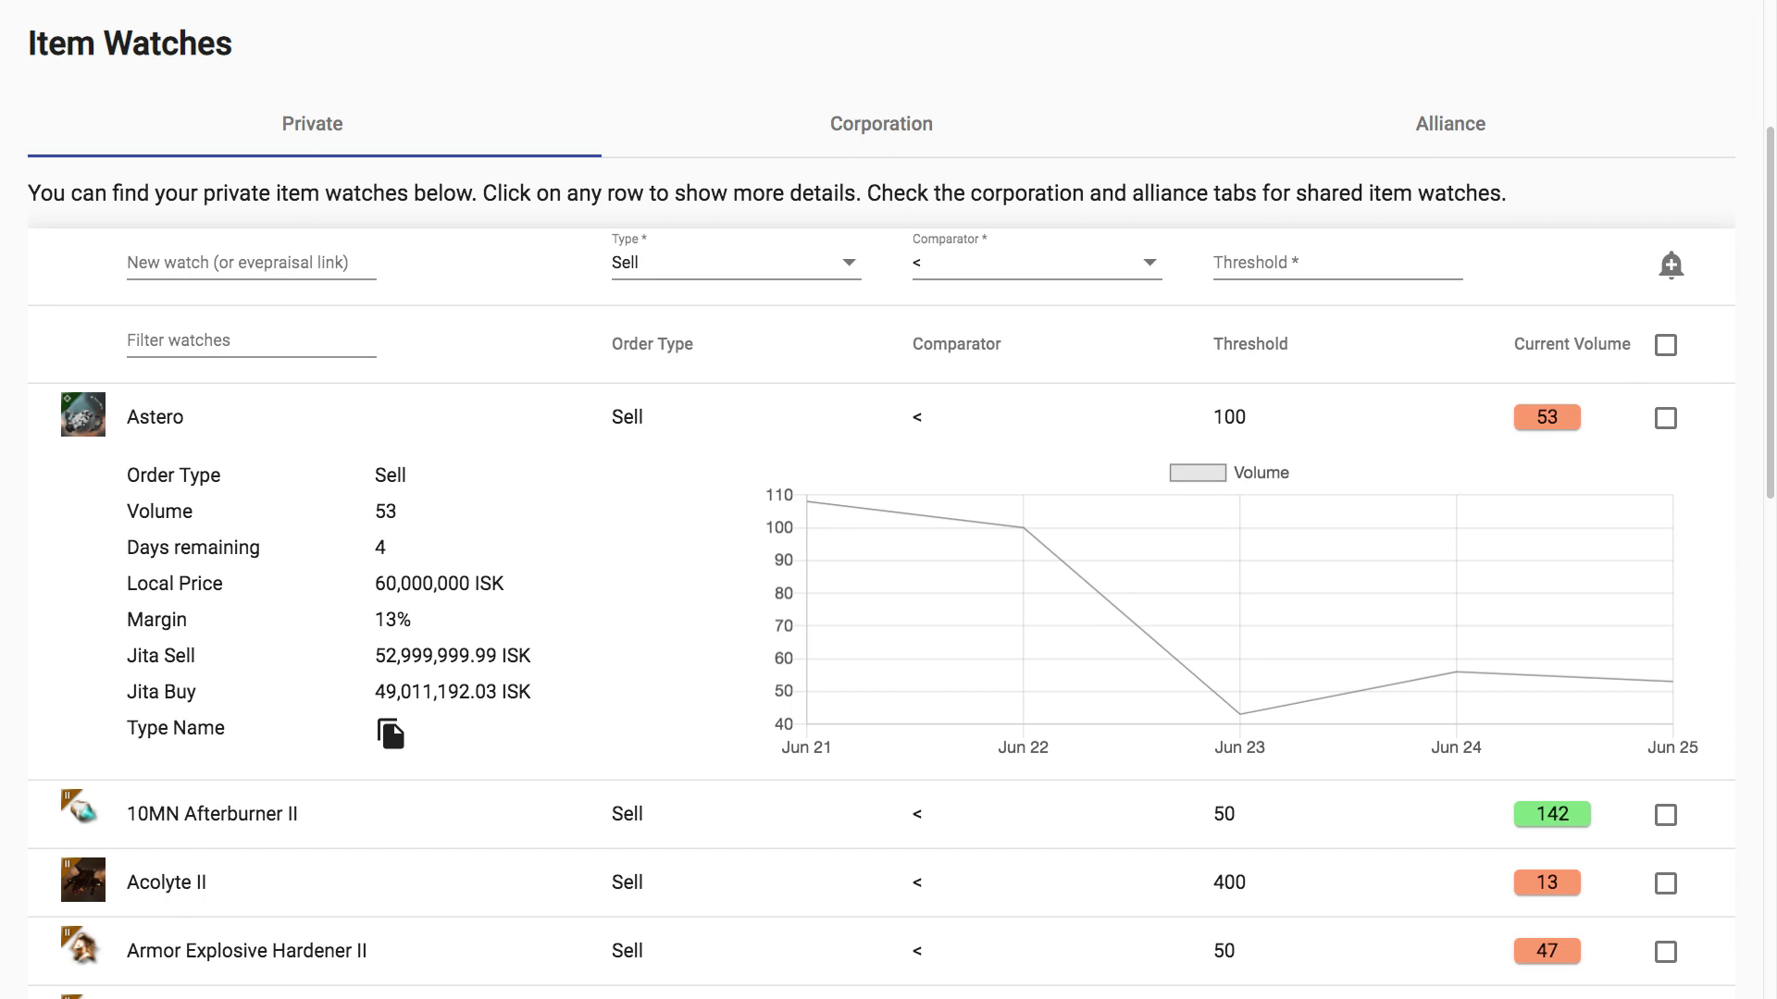
click(356, 405)
scroll(421, 630, down, 10)
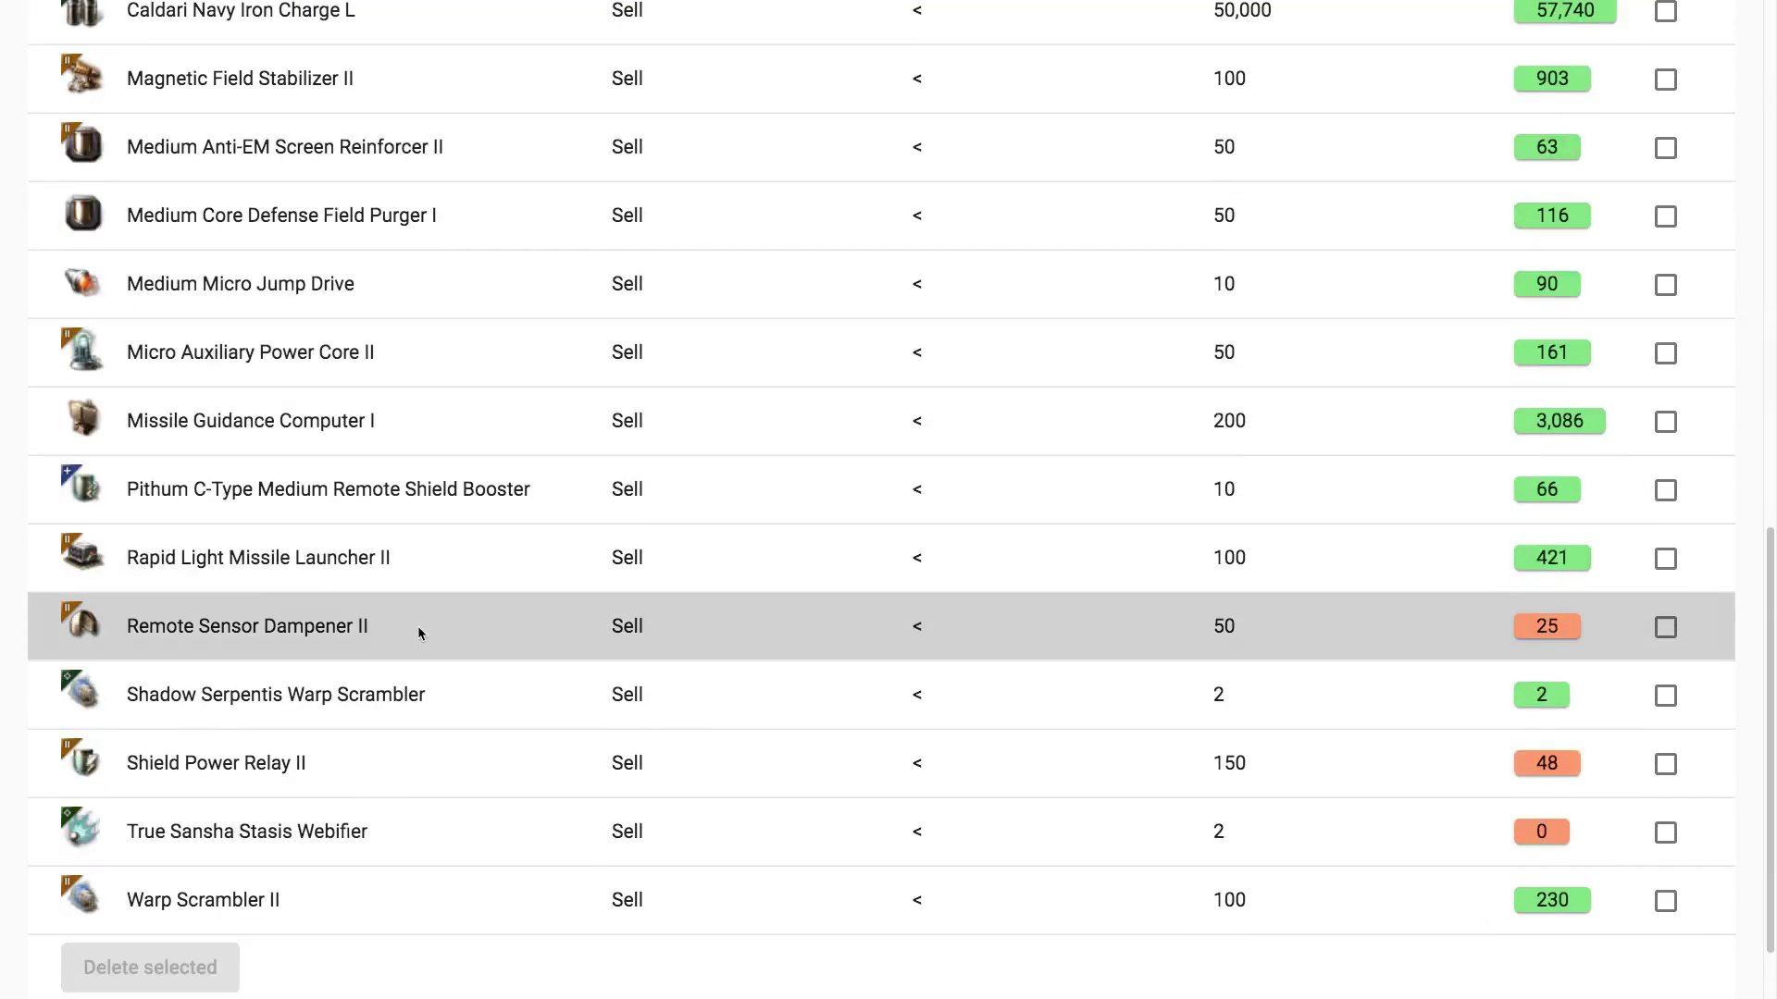
scroll(525, 524, up, 12)
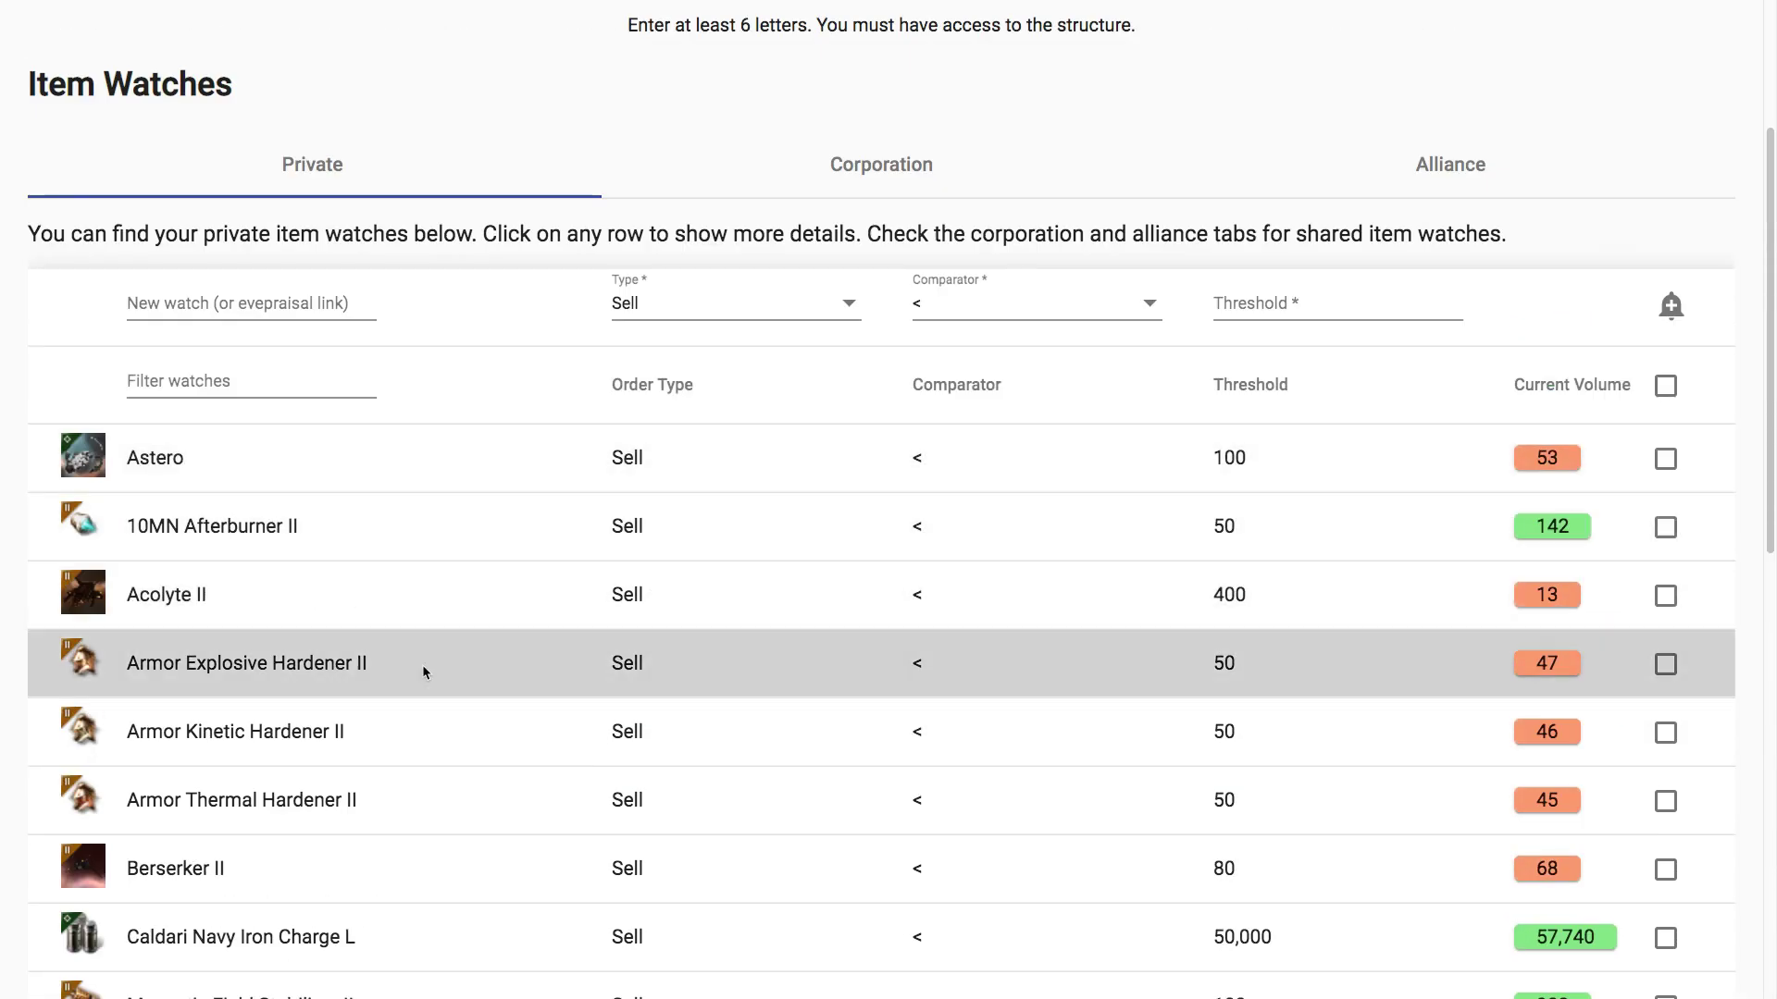
scroll(569, 669, down, 3)
scroll(541, 711, down, 4)
scroll(542, 713, up, 12)
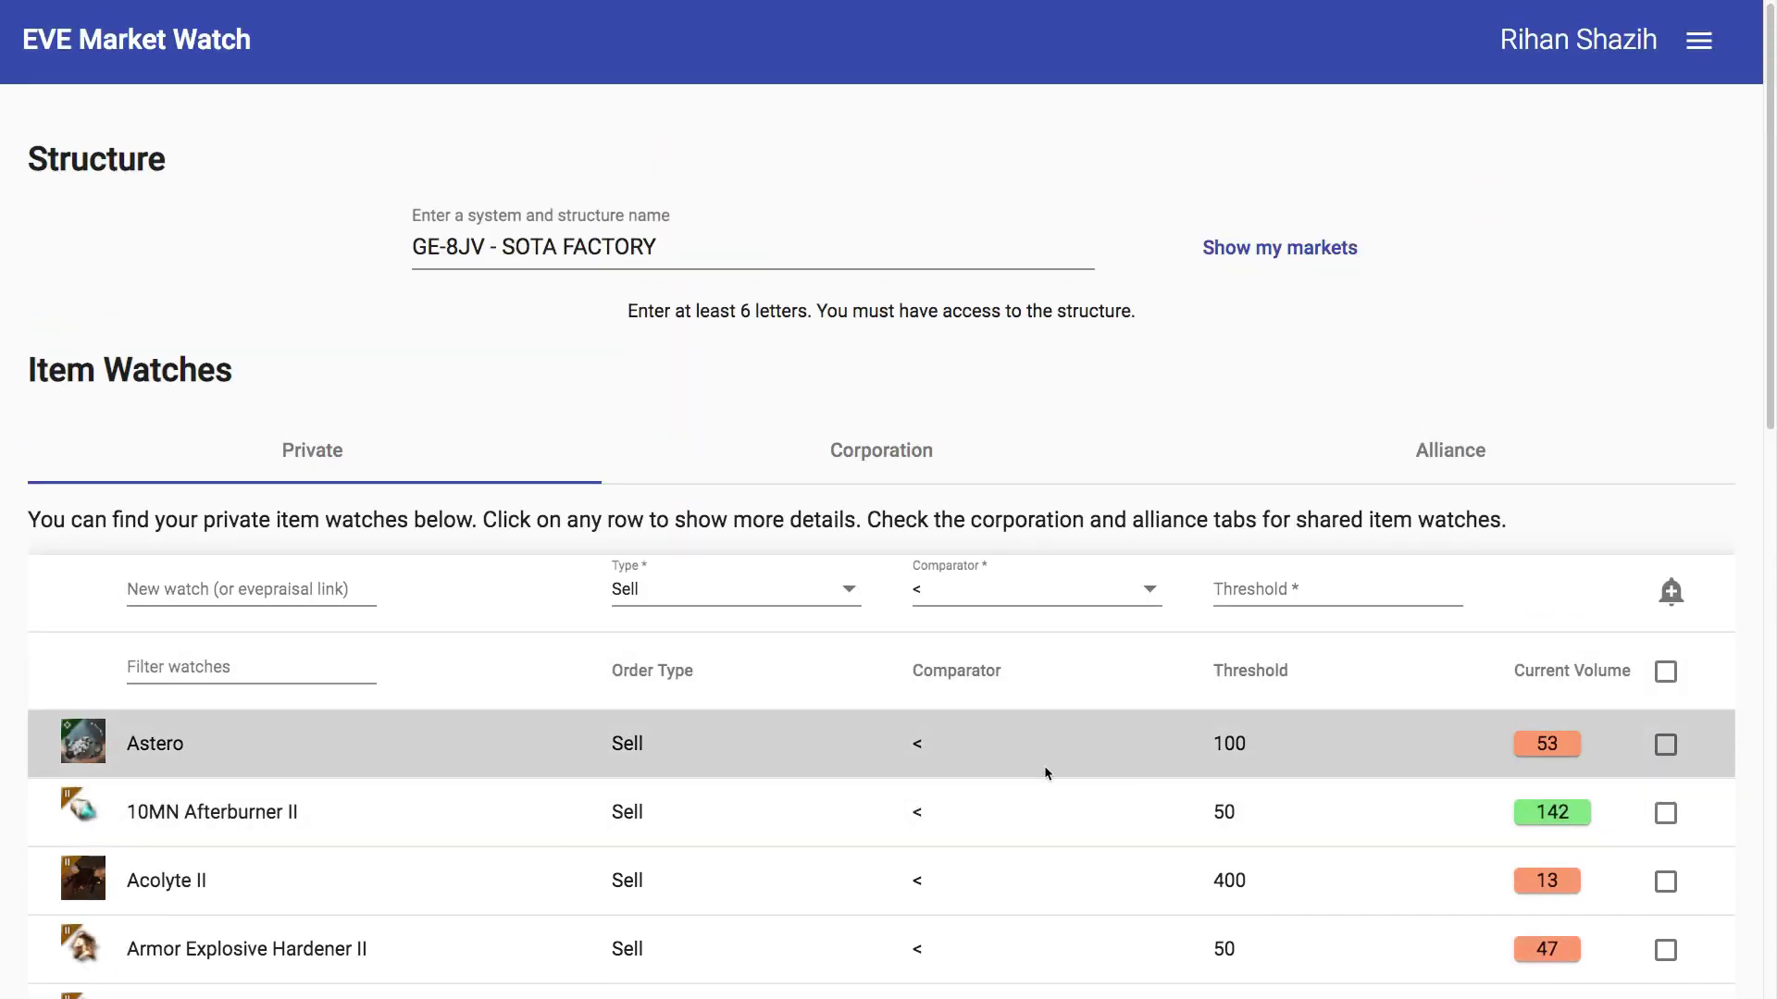
- Select the Astero watch in the private list and delete it
click(1663, 746)
scroll(503, 680, down, 15)
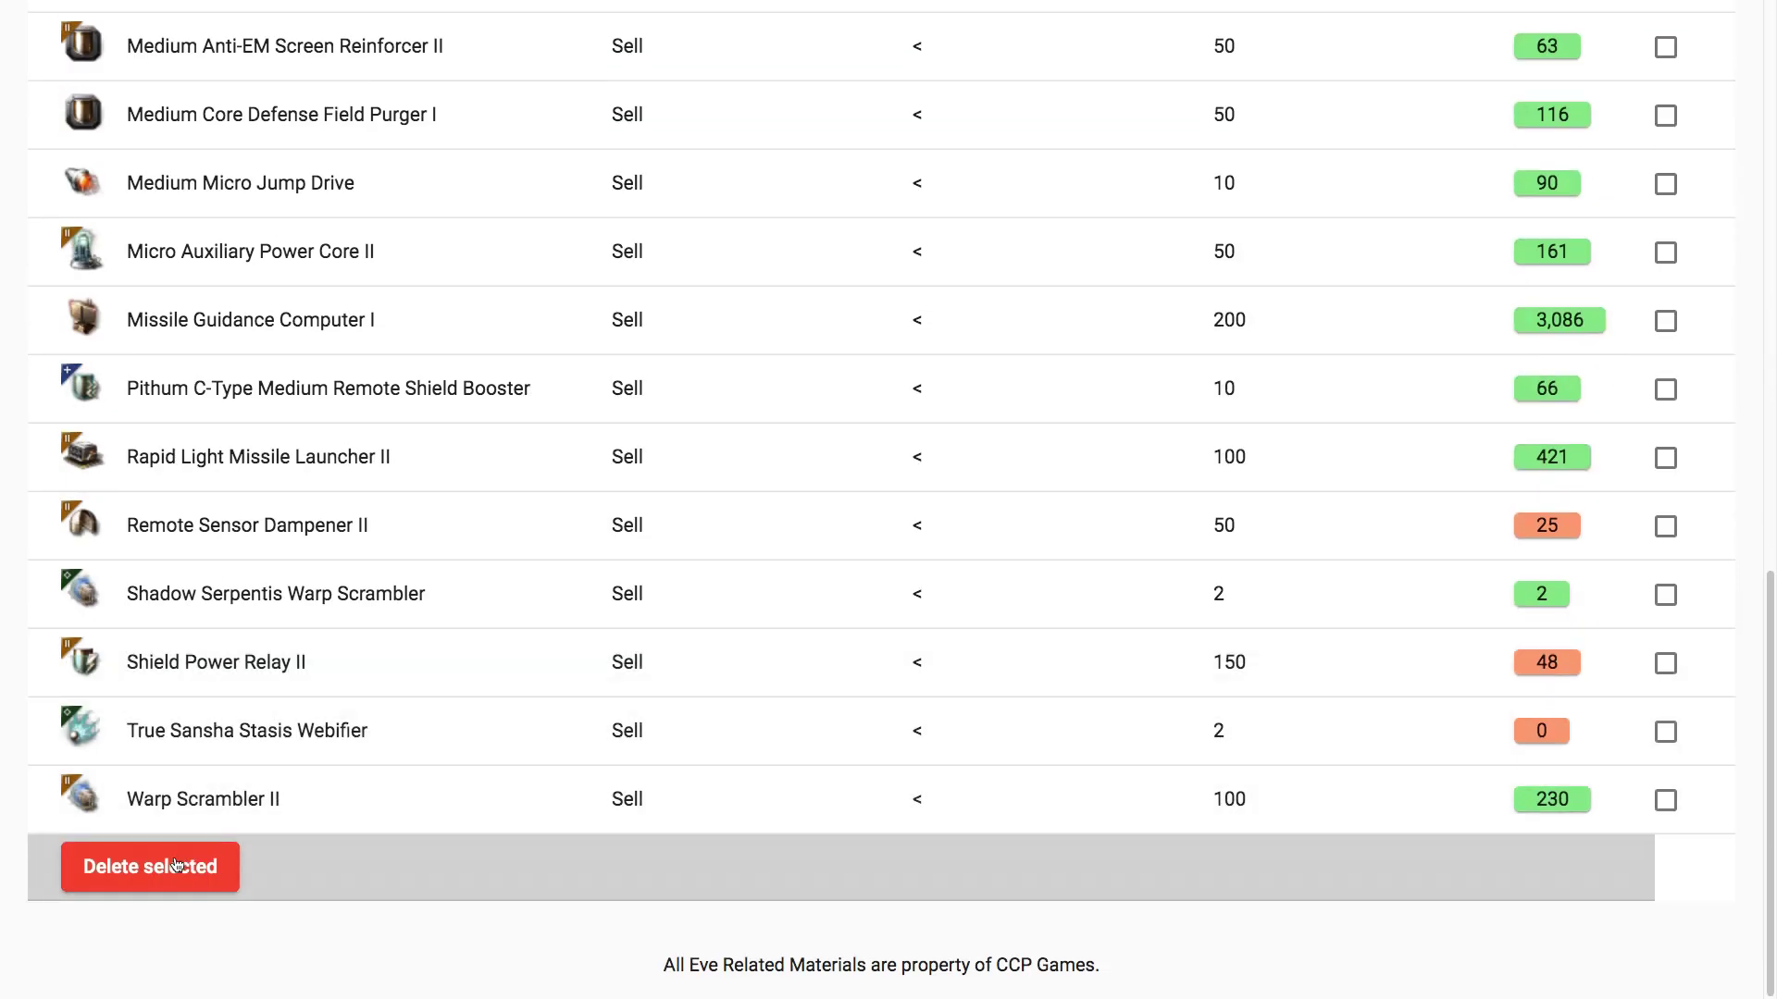
click(178, 863)
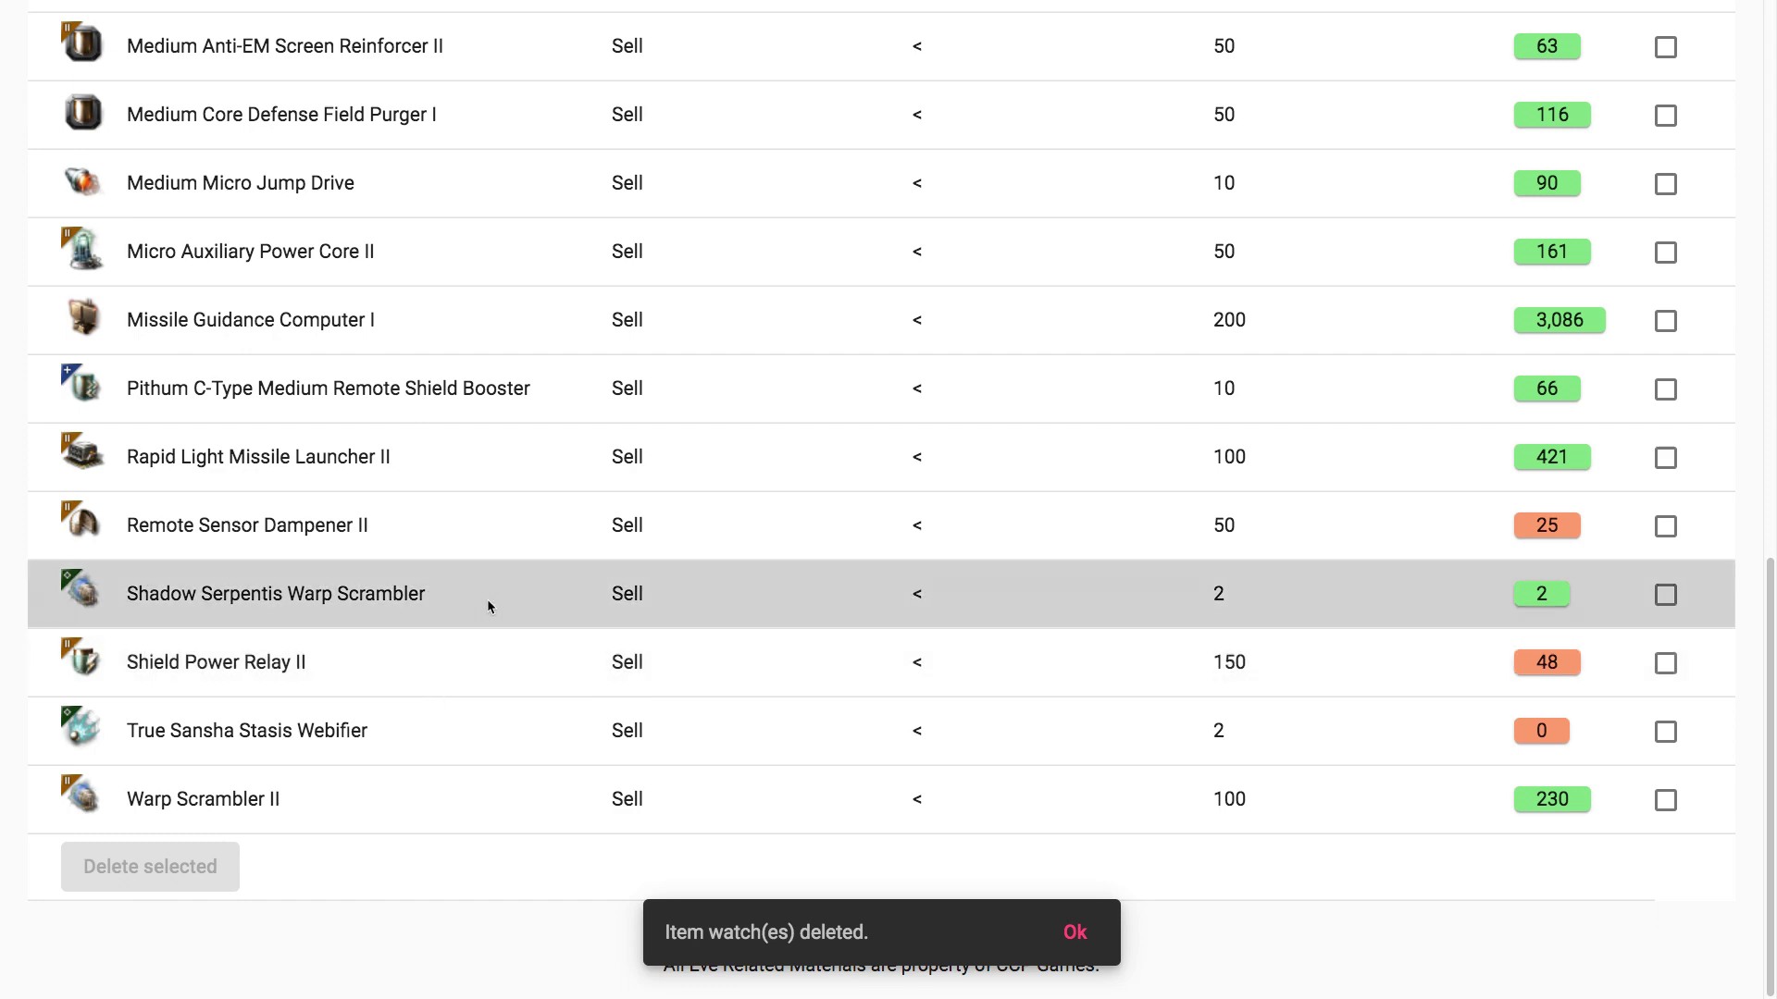
- Look over the remaining private watches and view the item watches of the corporation
scroll(487, 600, up, 15)
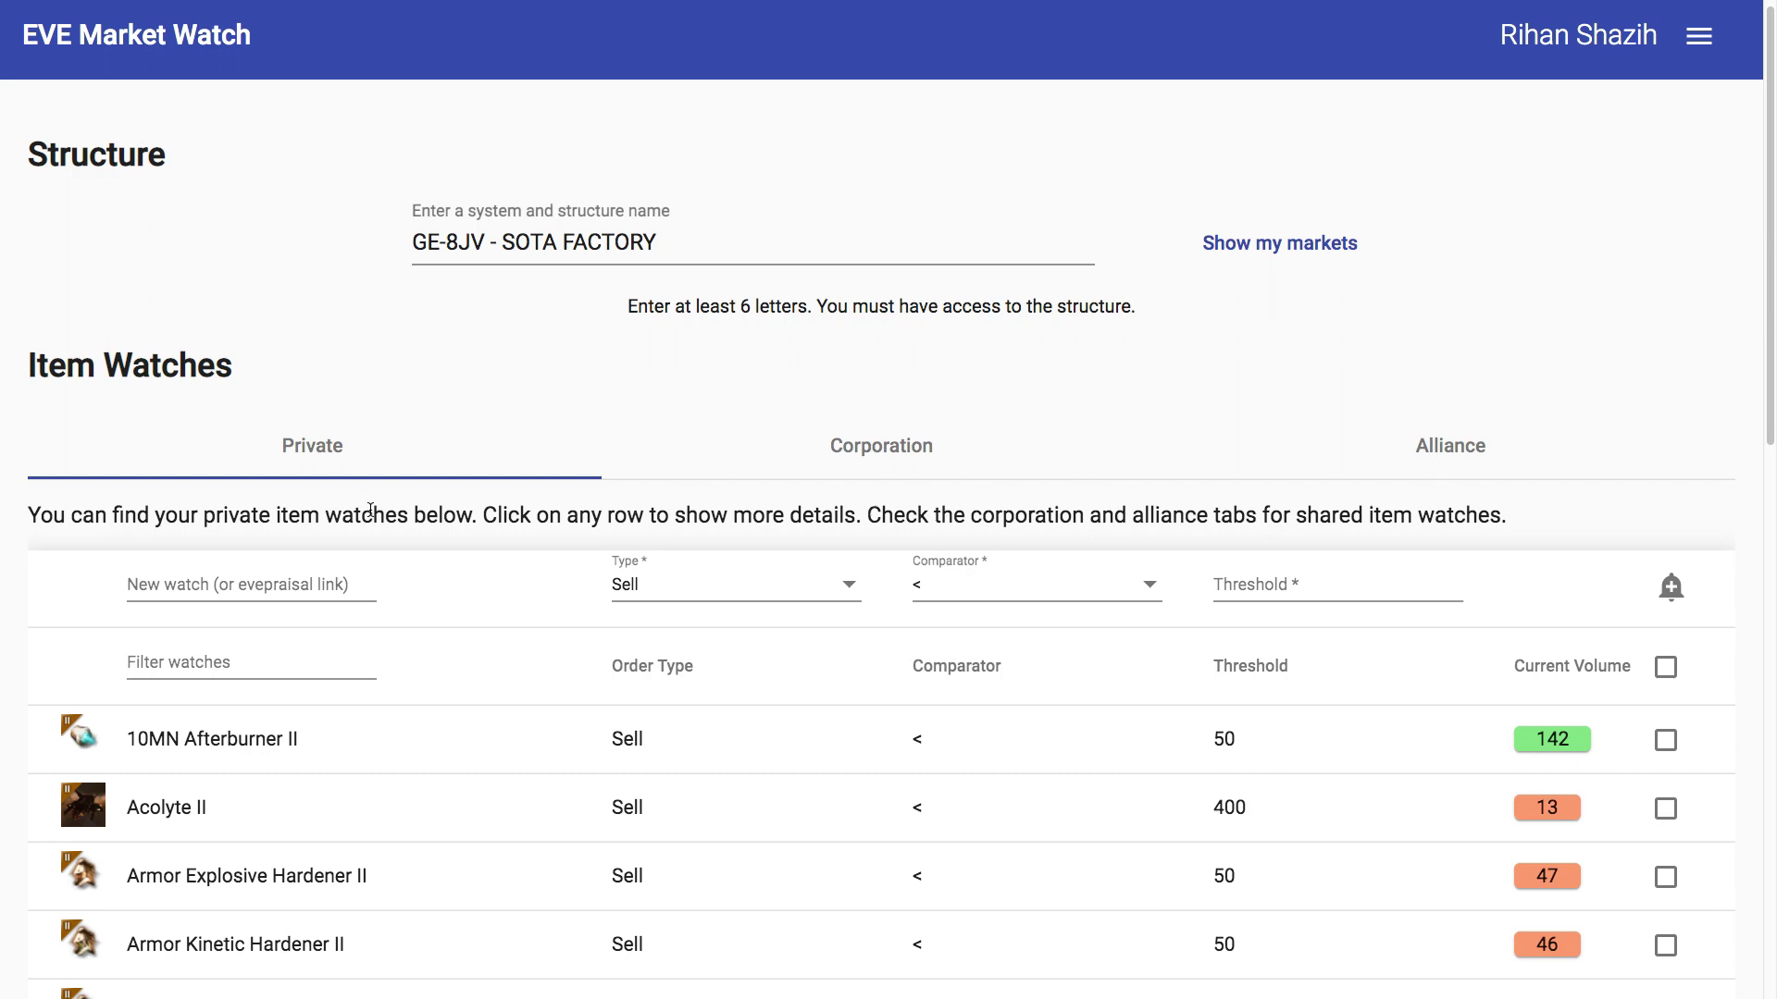
scroll(402, 525, down, 15)
scroll(402, 525, up, 15)
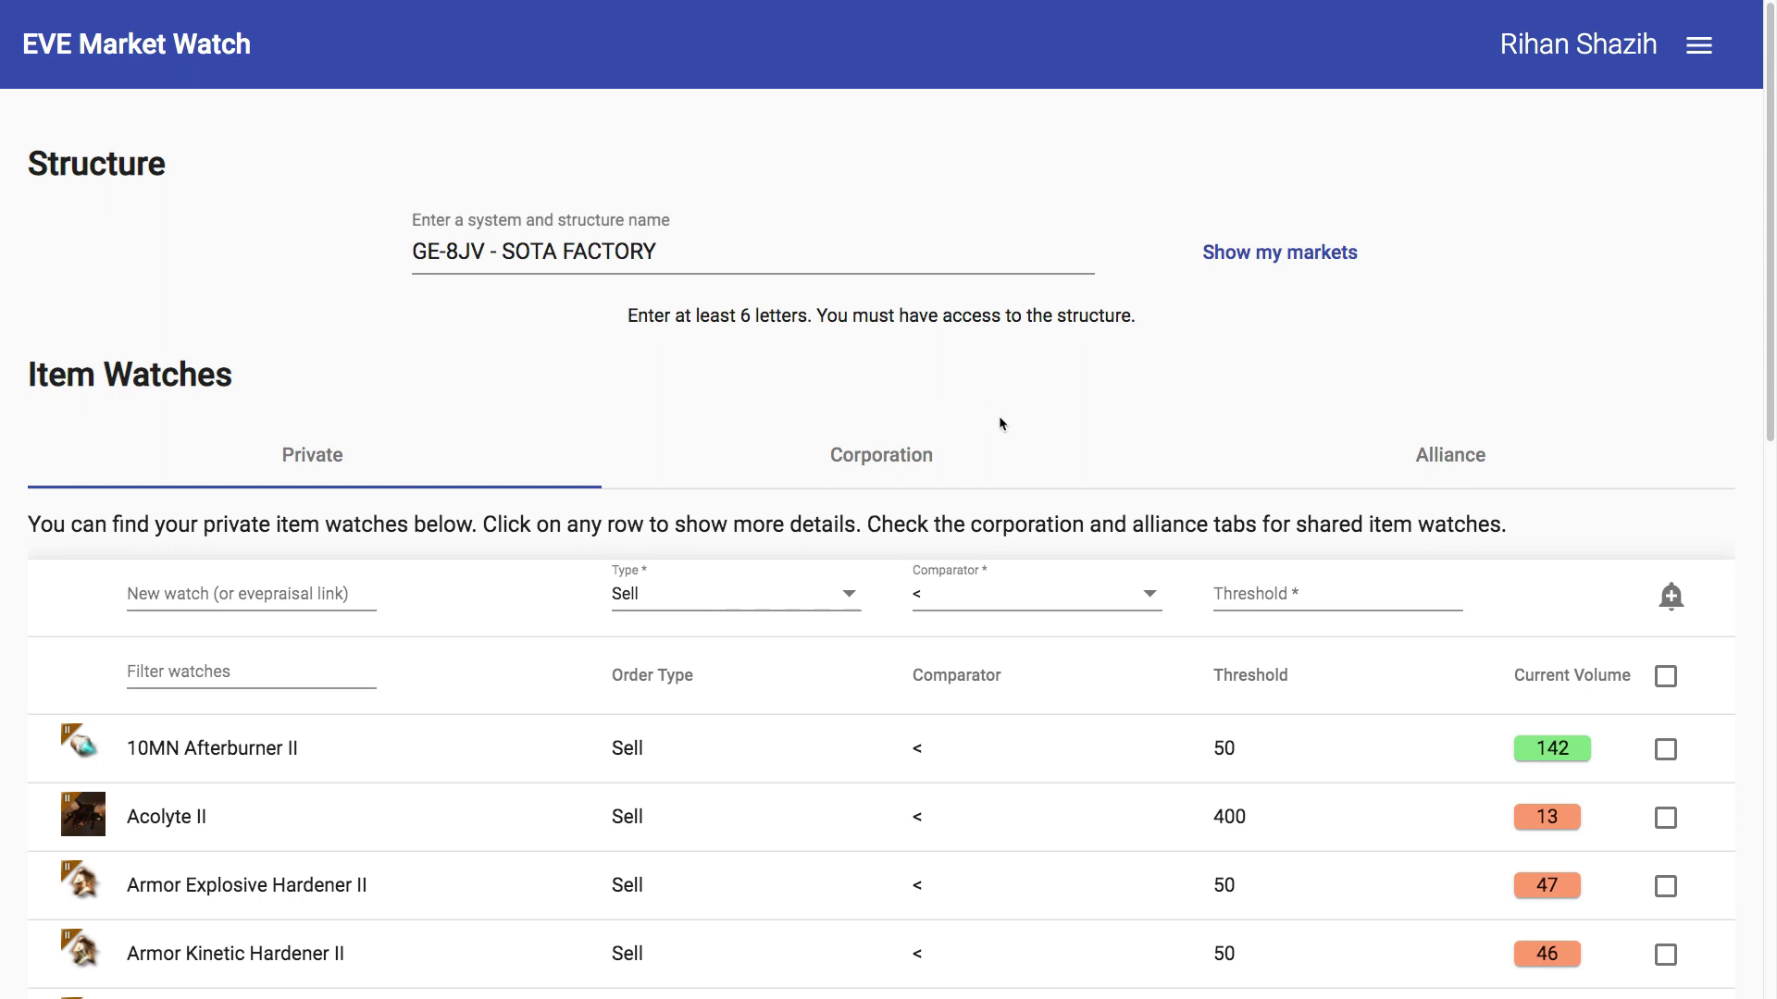
click(877, 468)
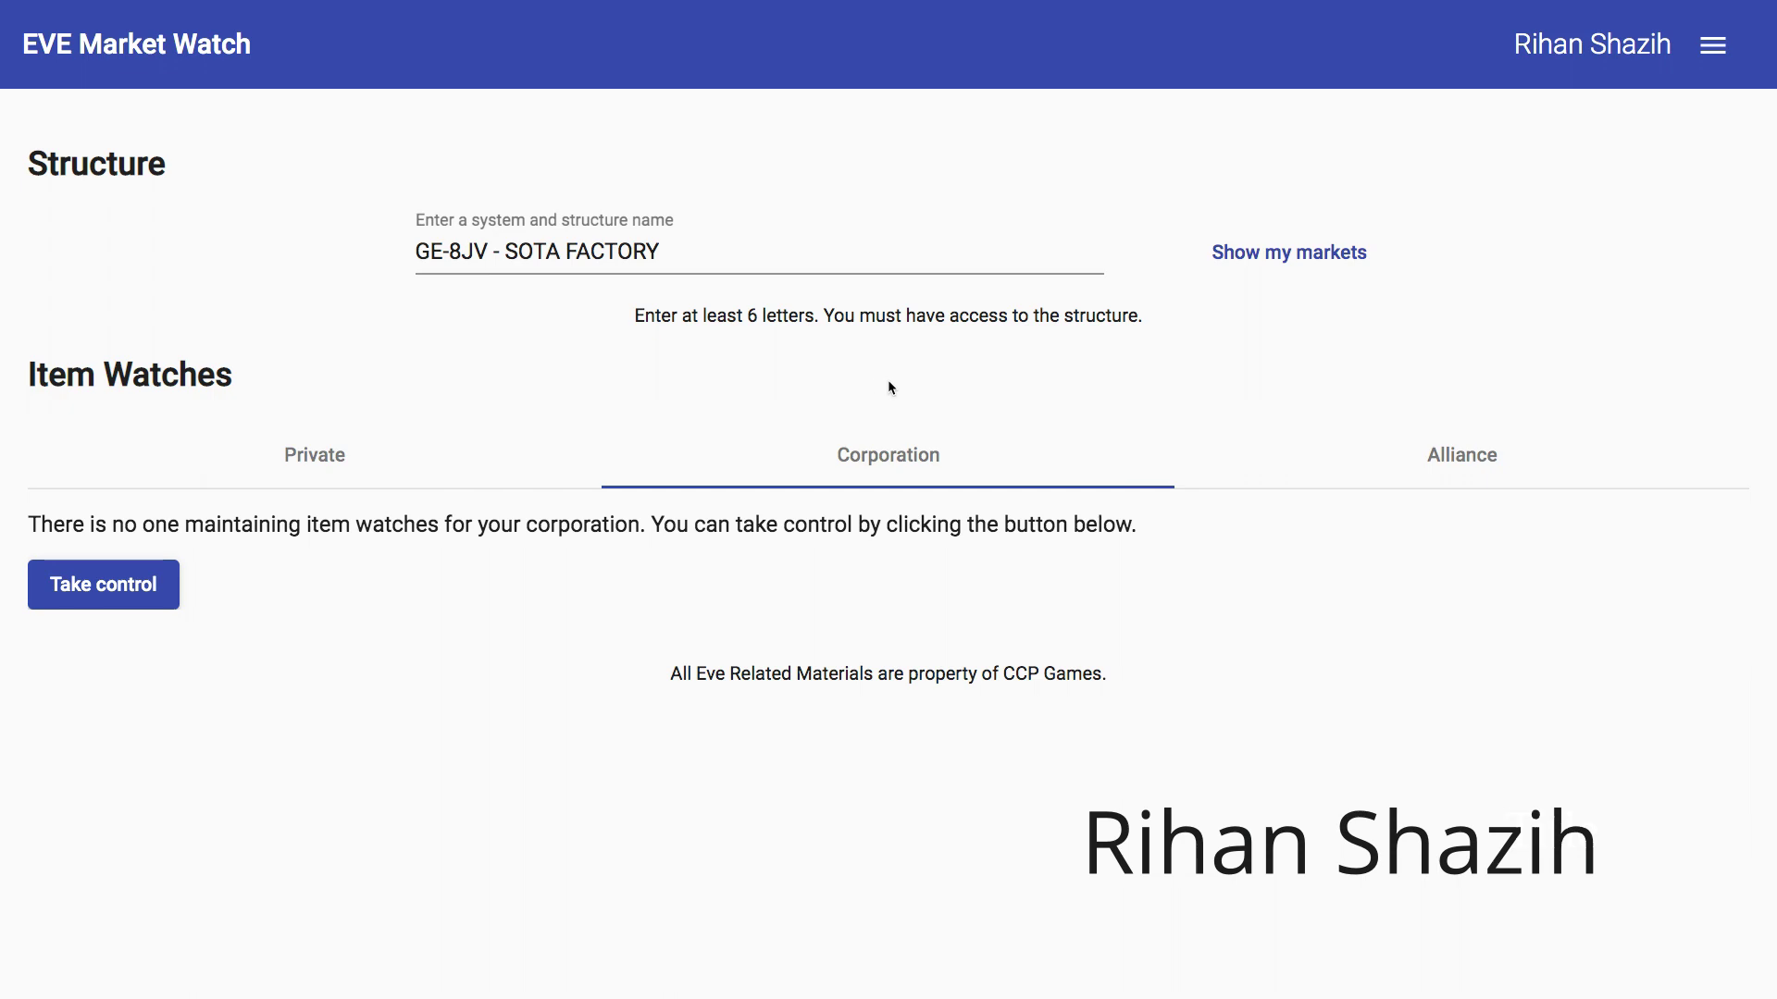
- Add an item watch for Rorqual with a threshold of 10 to the alliance watches
click(1431, 456)
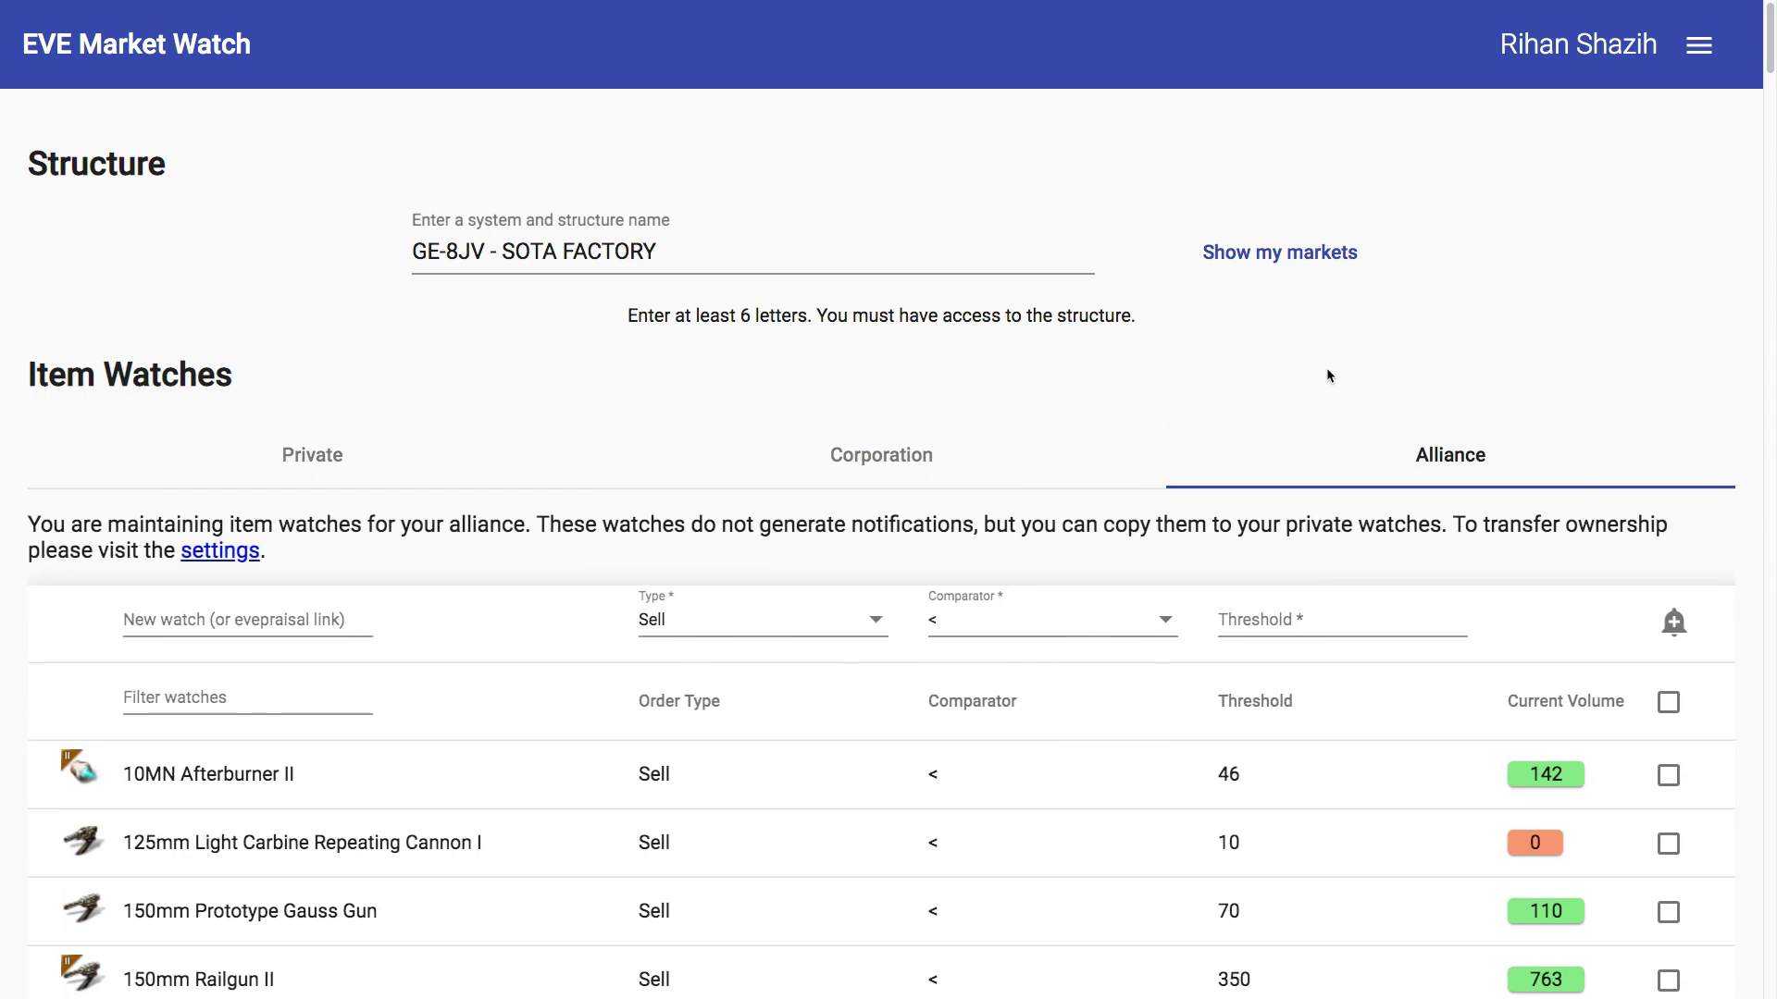
scroll(534, 595, down, 3)
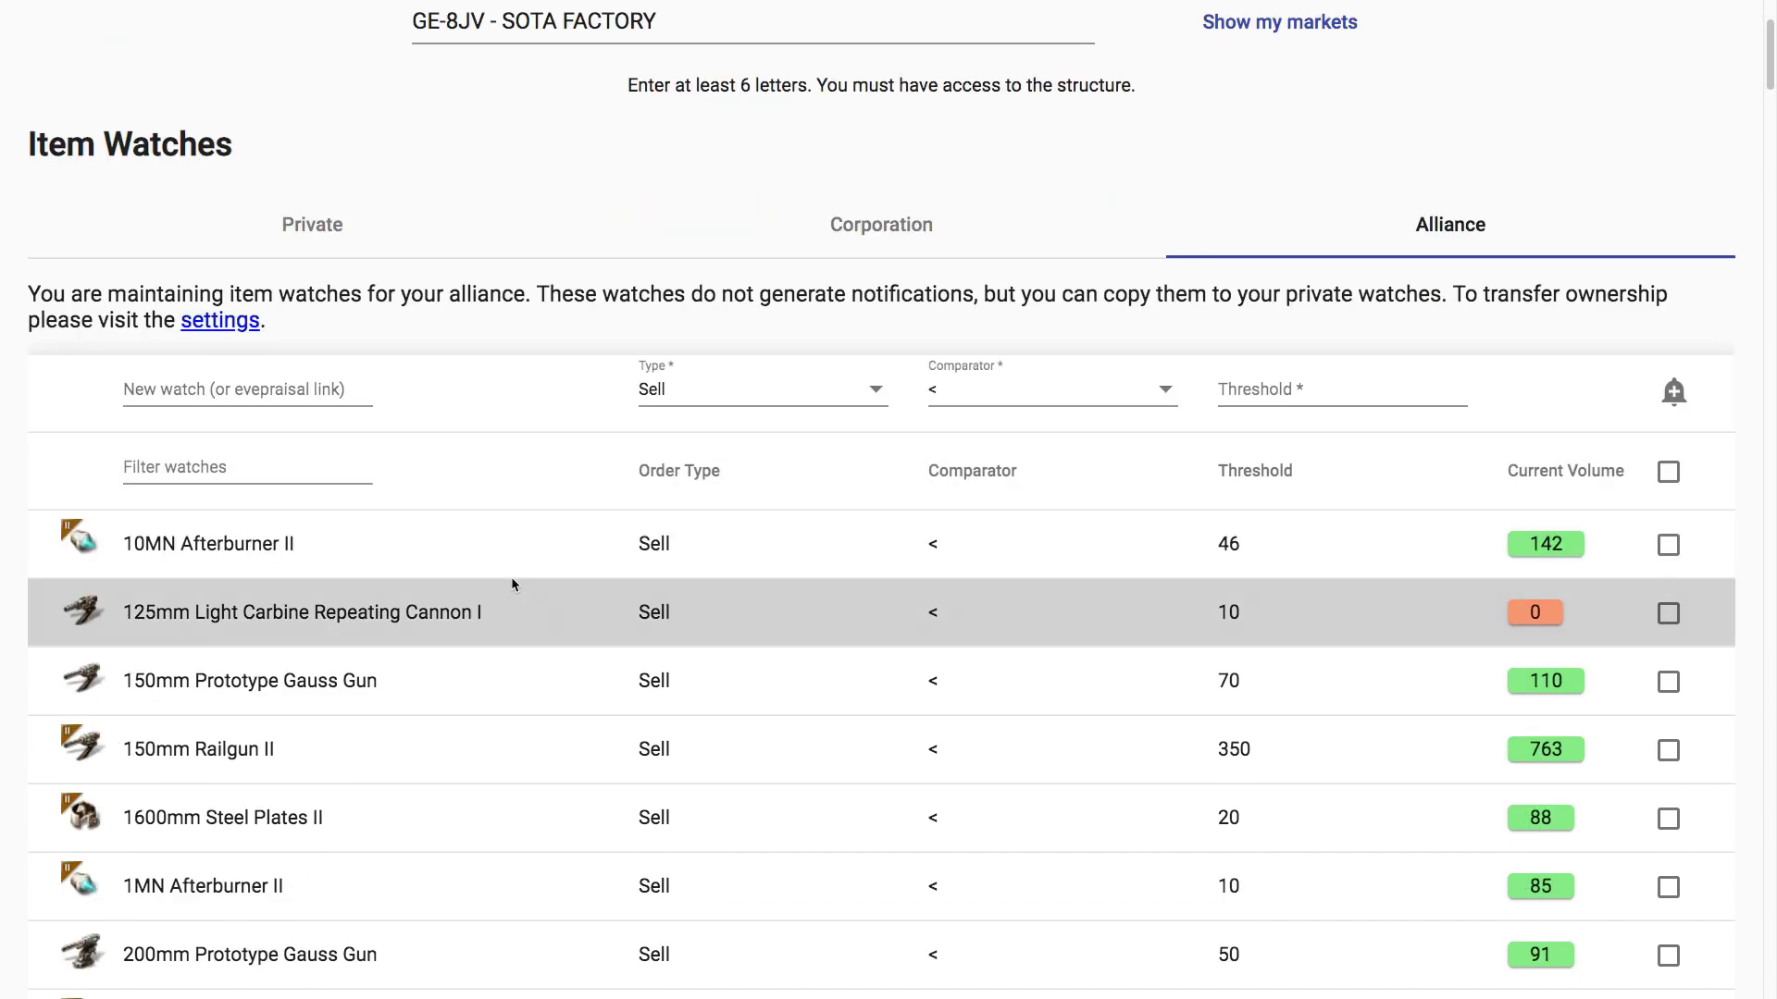
click(211, 468)
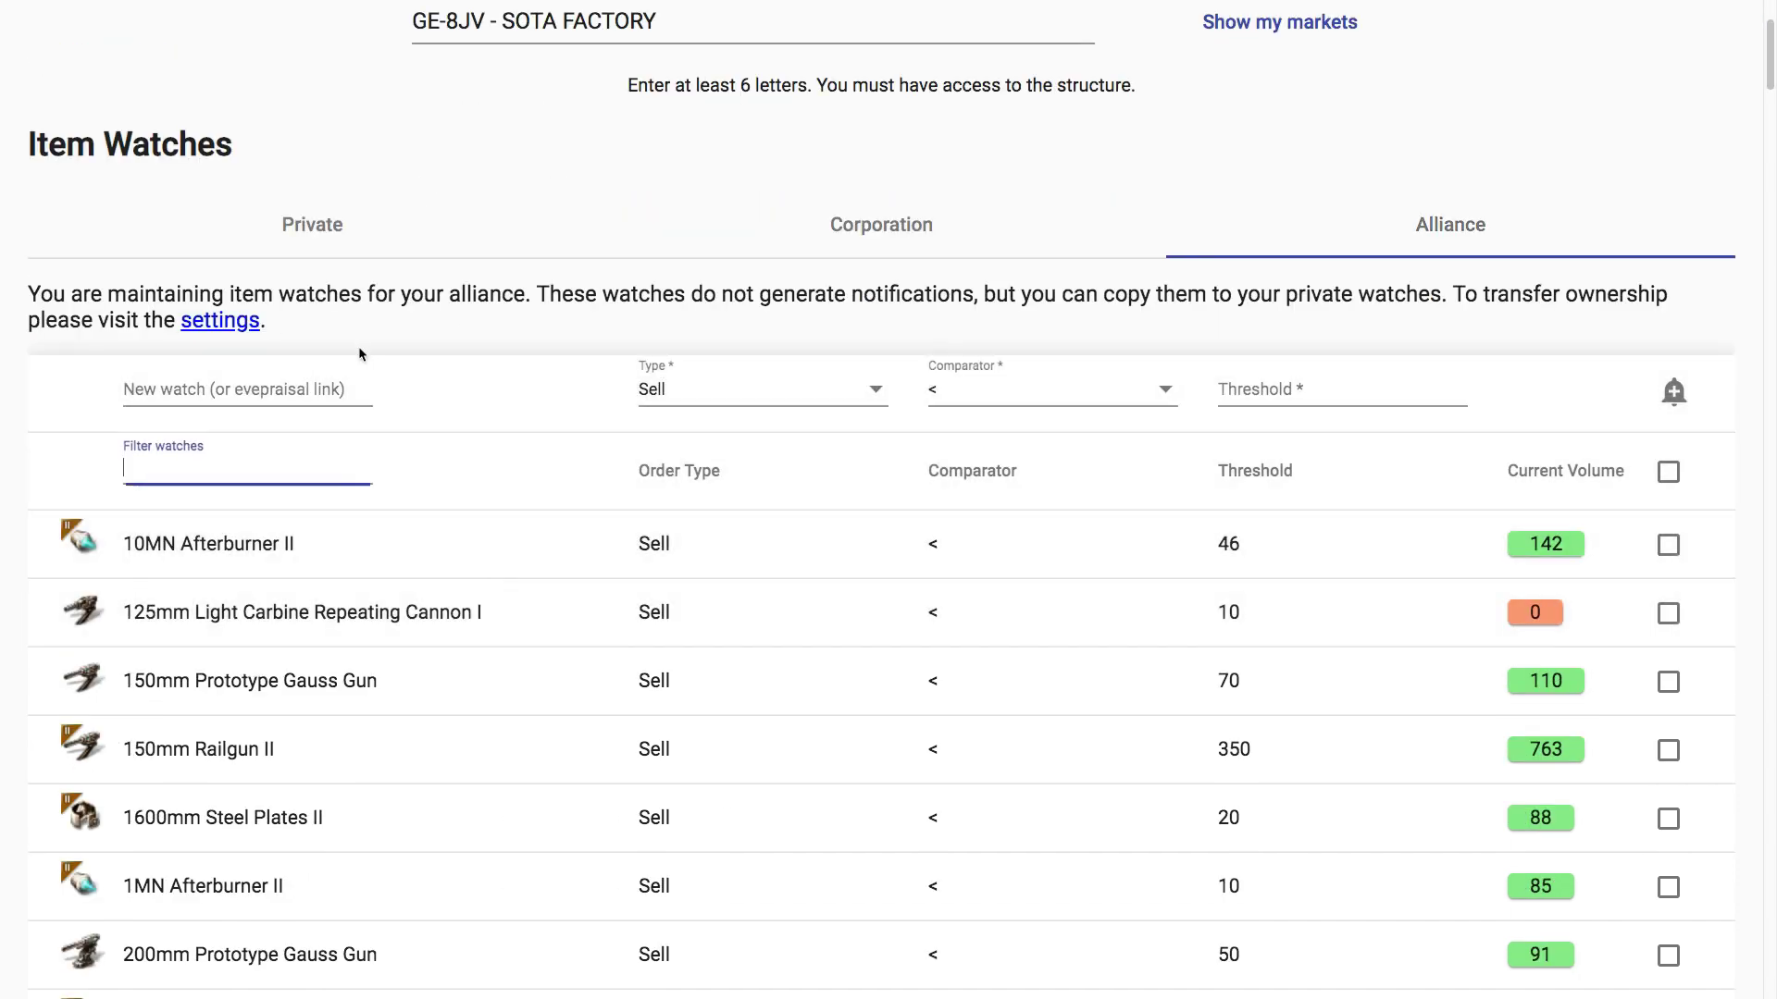
click(243, 395)
text(Rorquals)
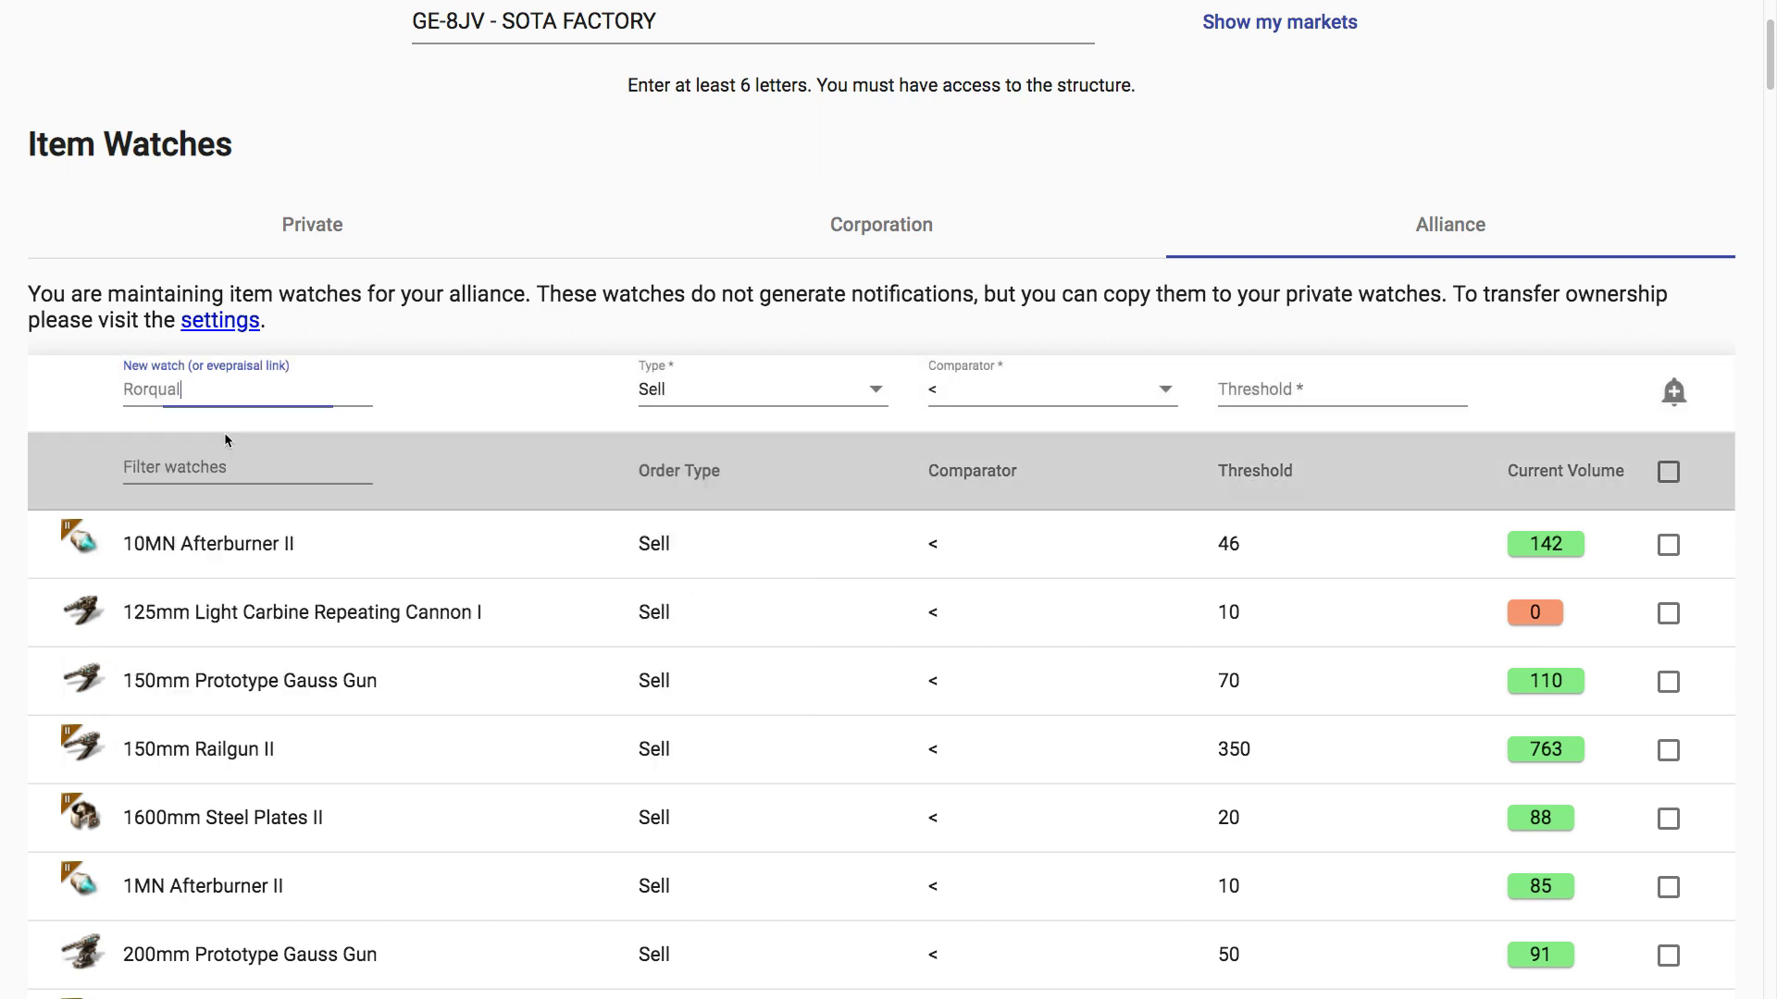
click(1278, 396)
text(10)
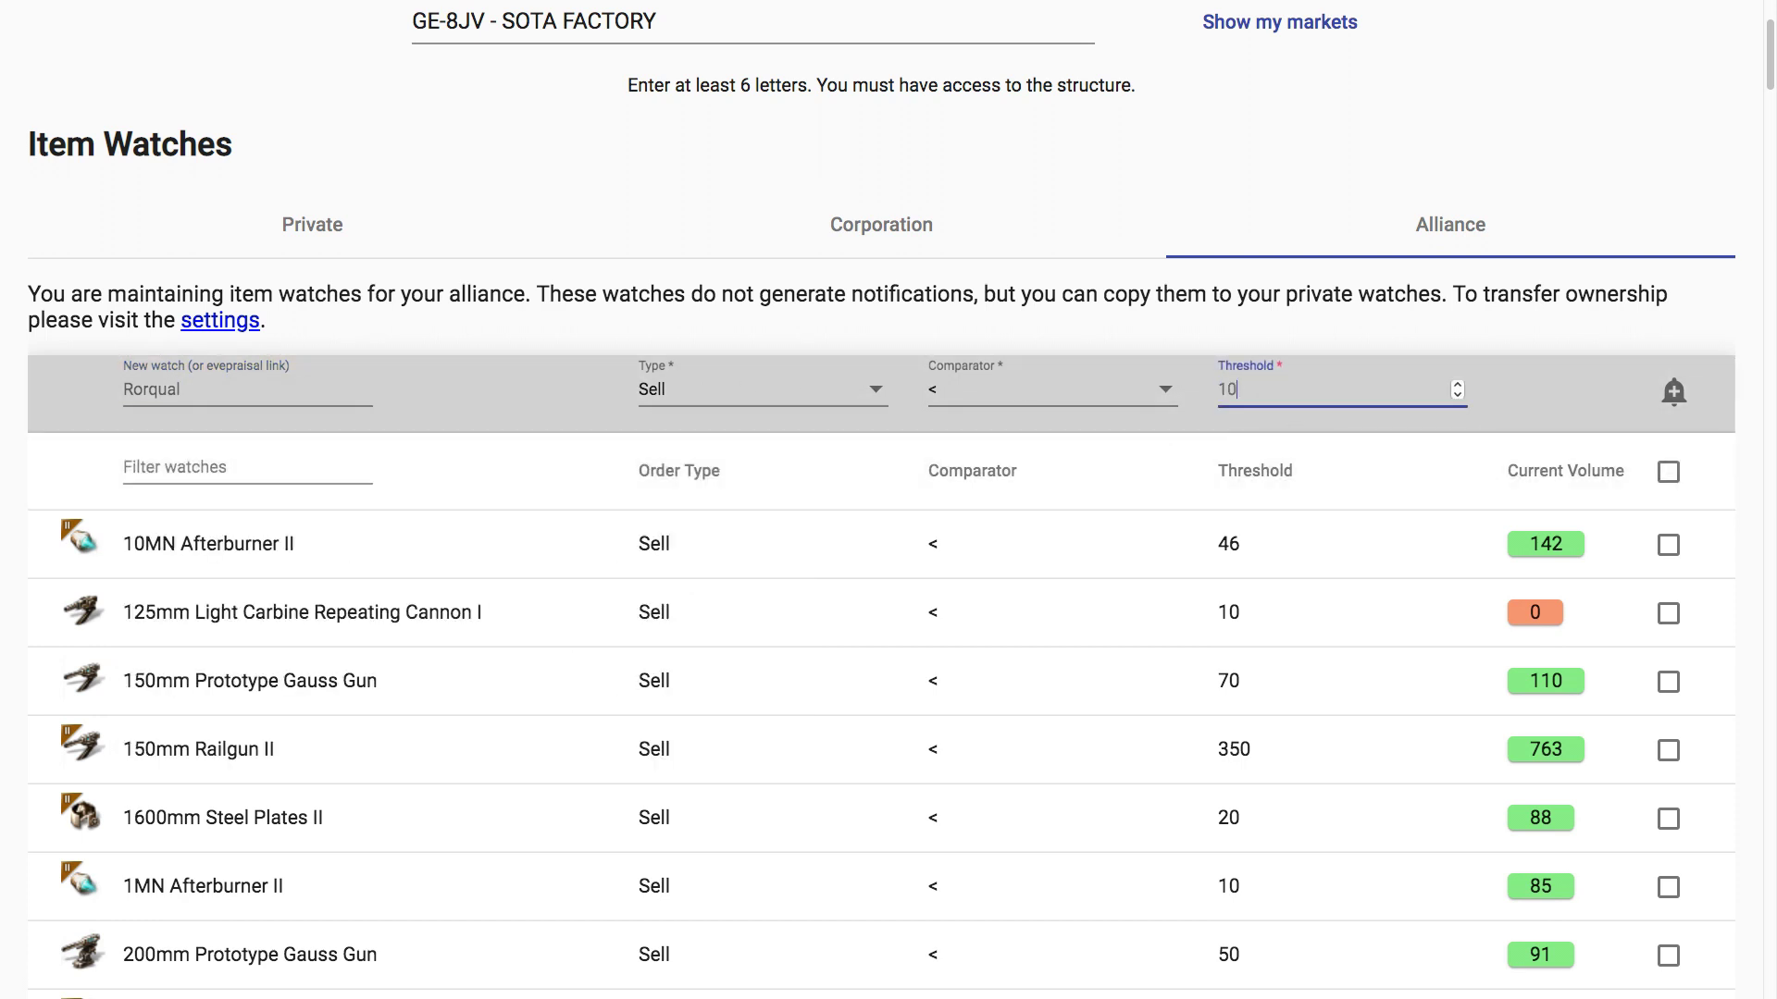
click(1671, 389)
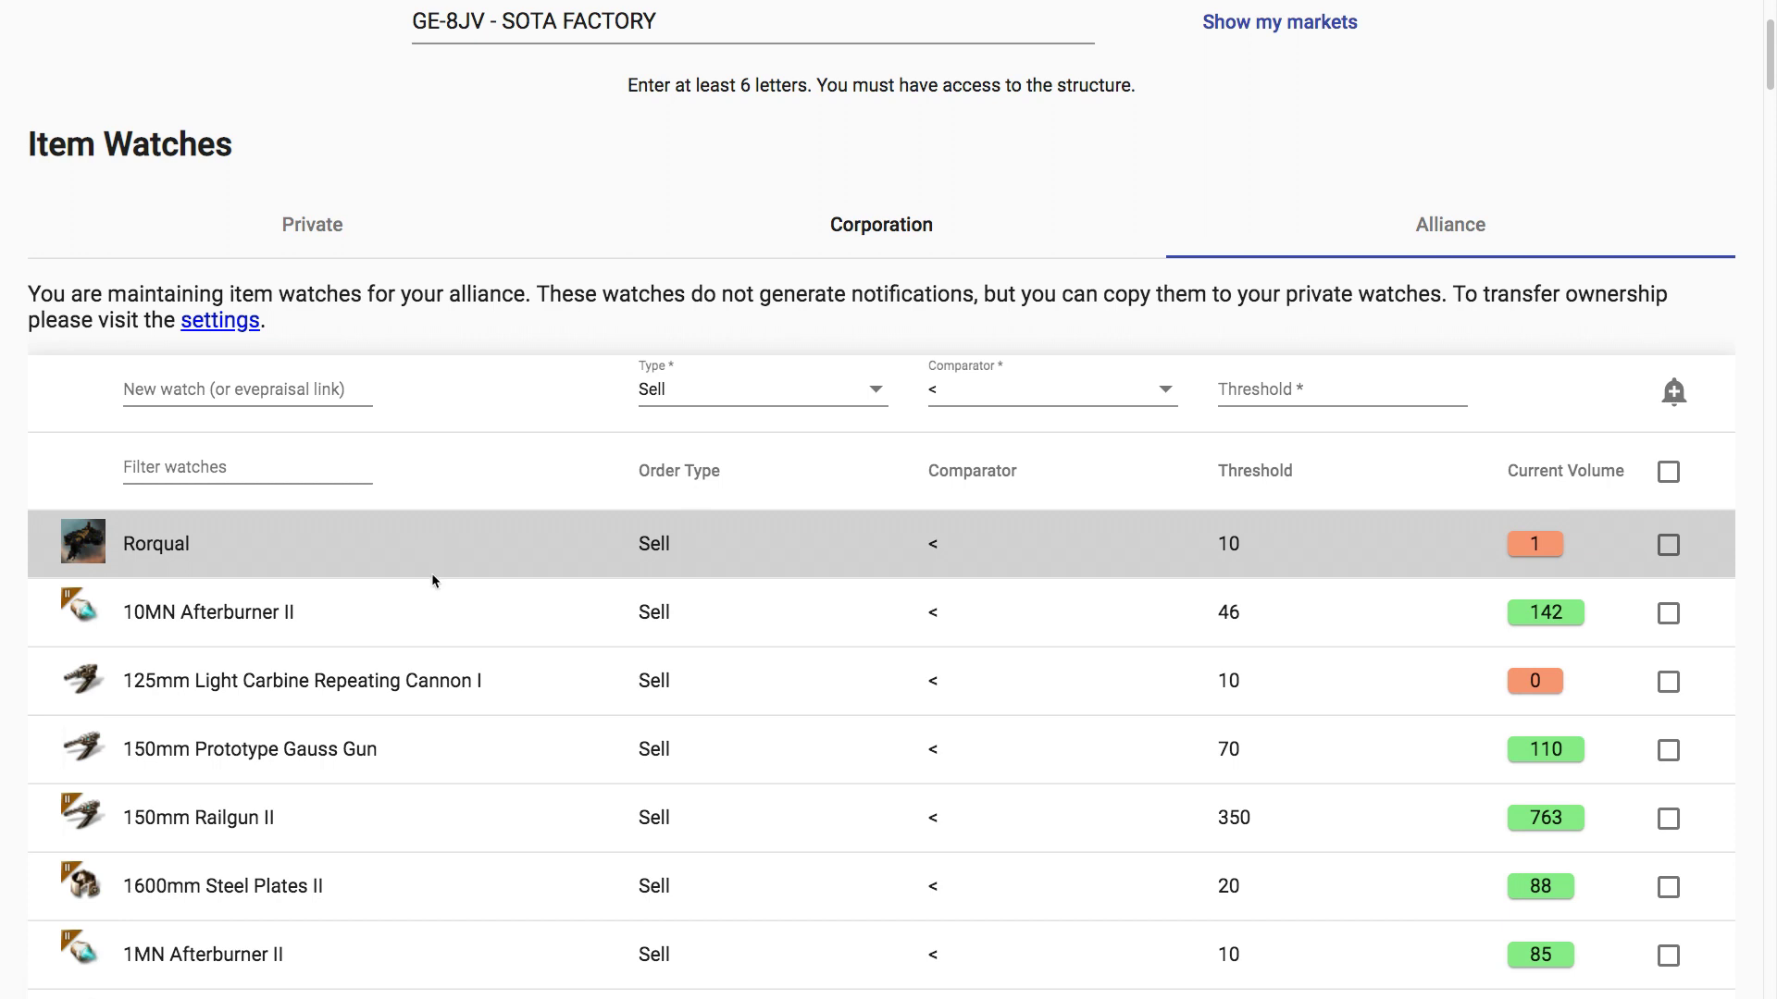
- Examine the Rorqual watch's details and volume chart, and look through the other alliance watches
click(425, 546)
scroll(403, 711, down, 1)
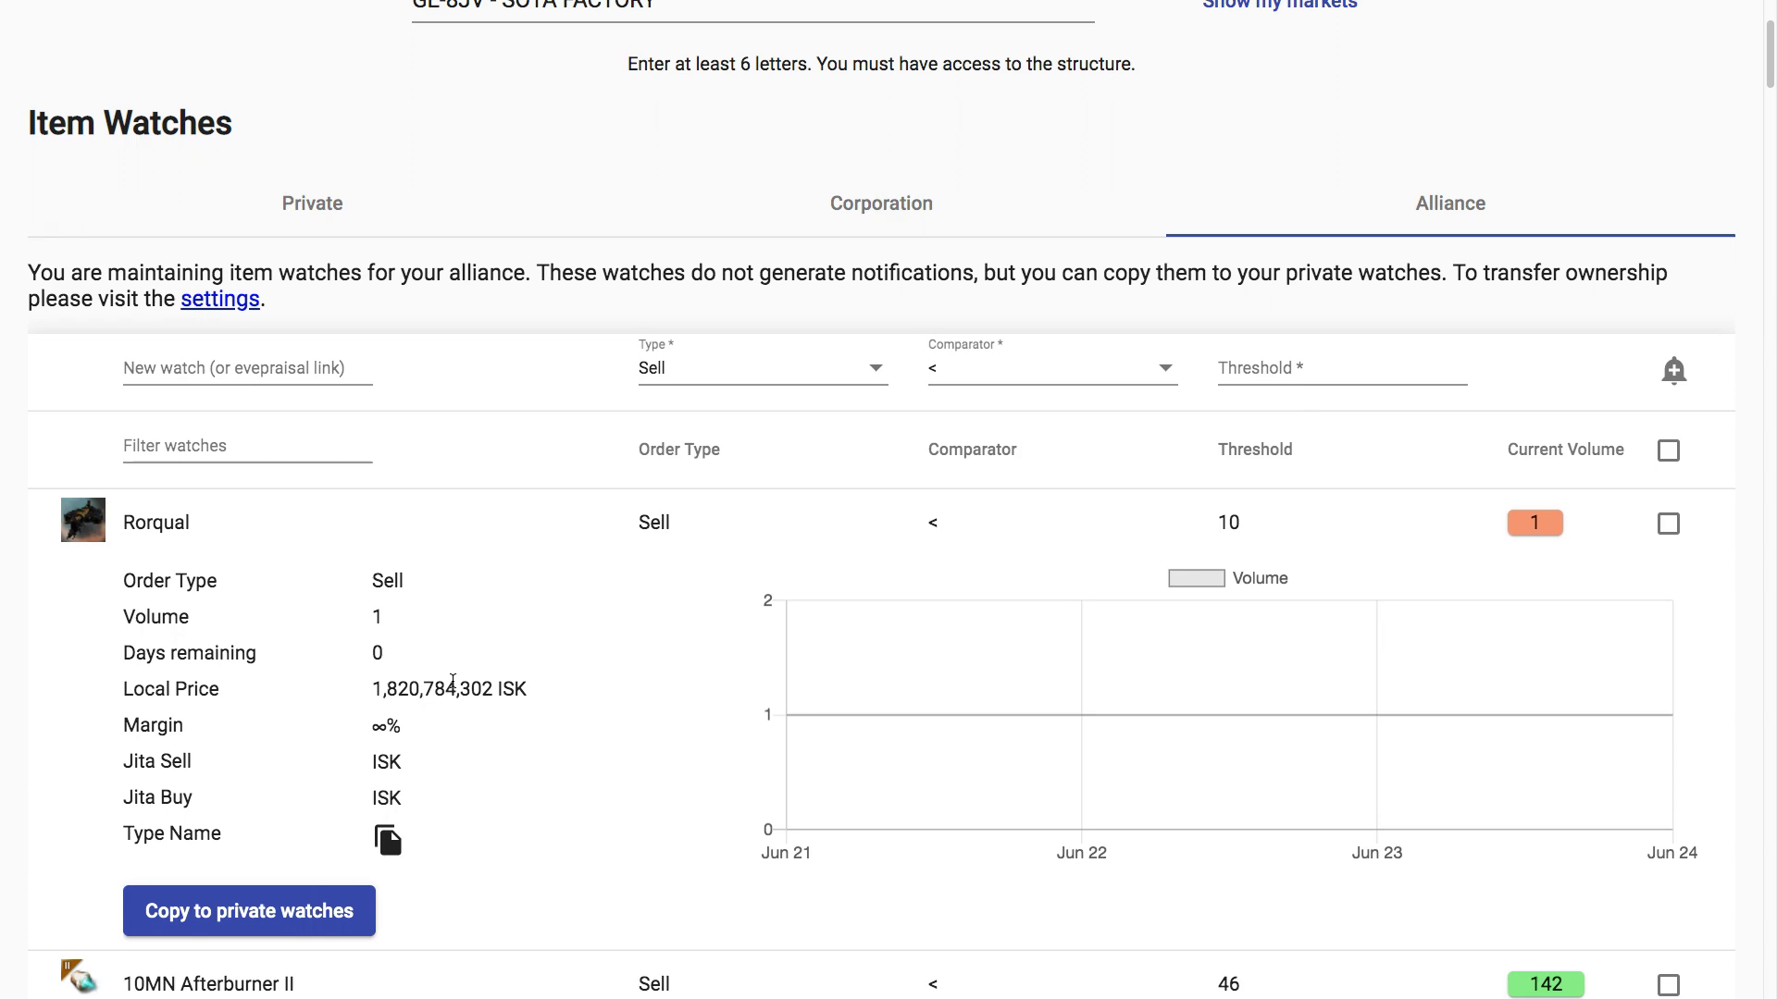
scroll(536, 673, down, 7)
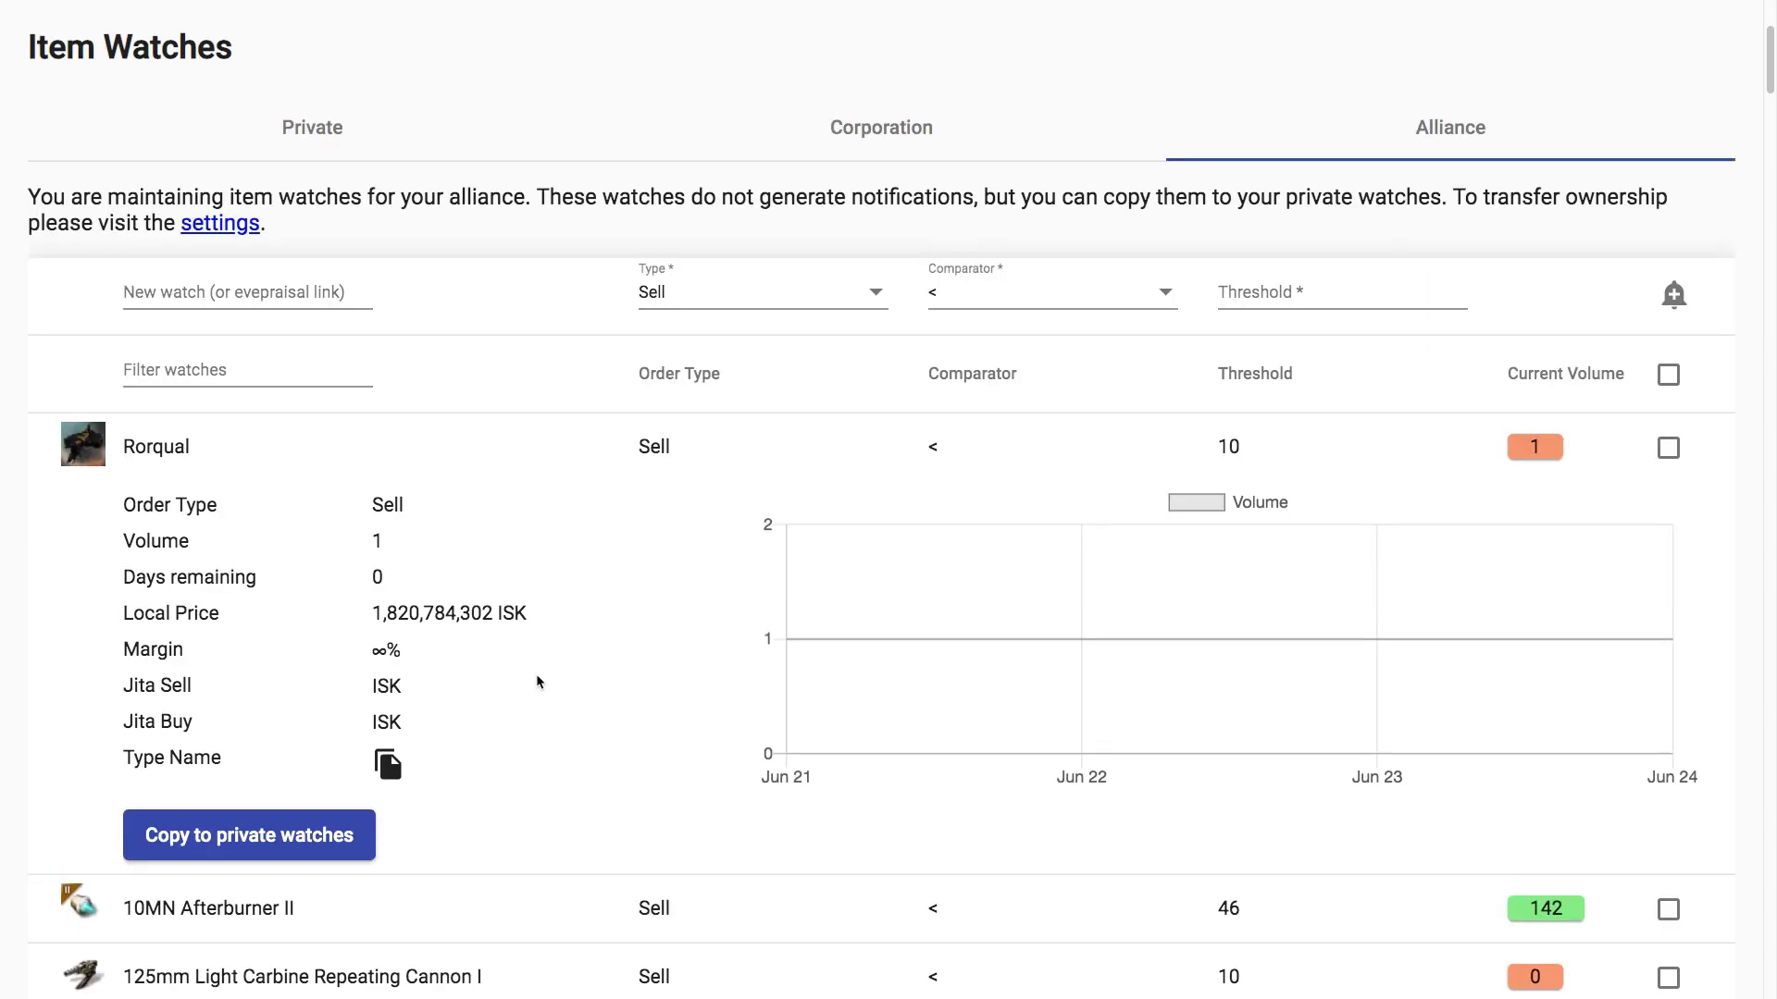
scroll(553, 685, down, 7)
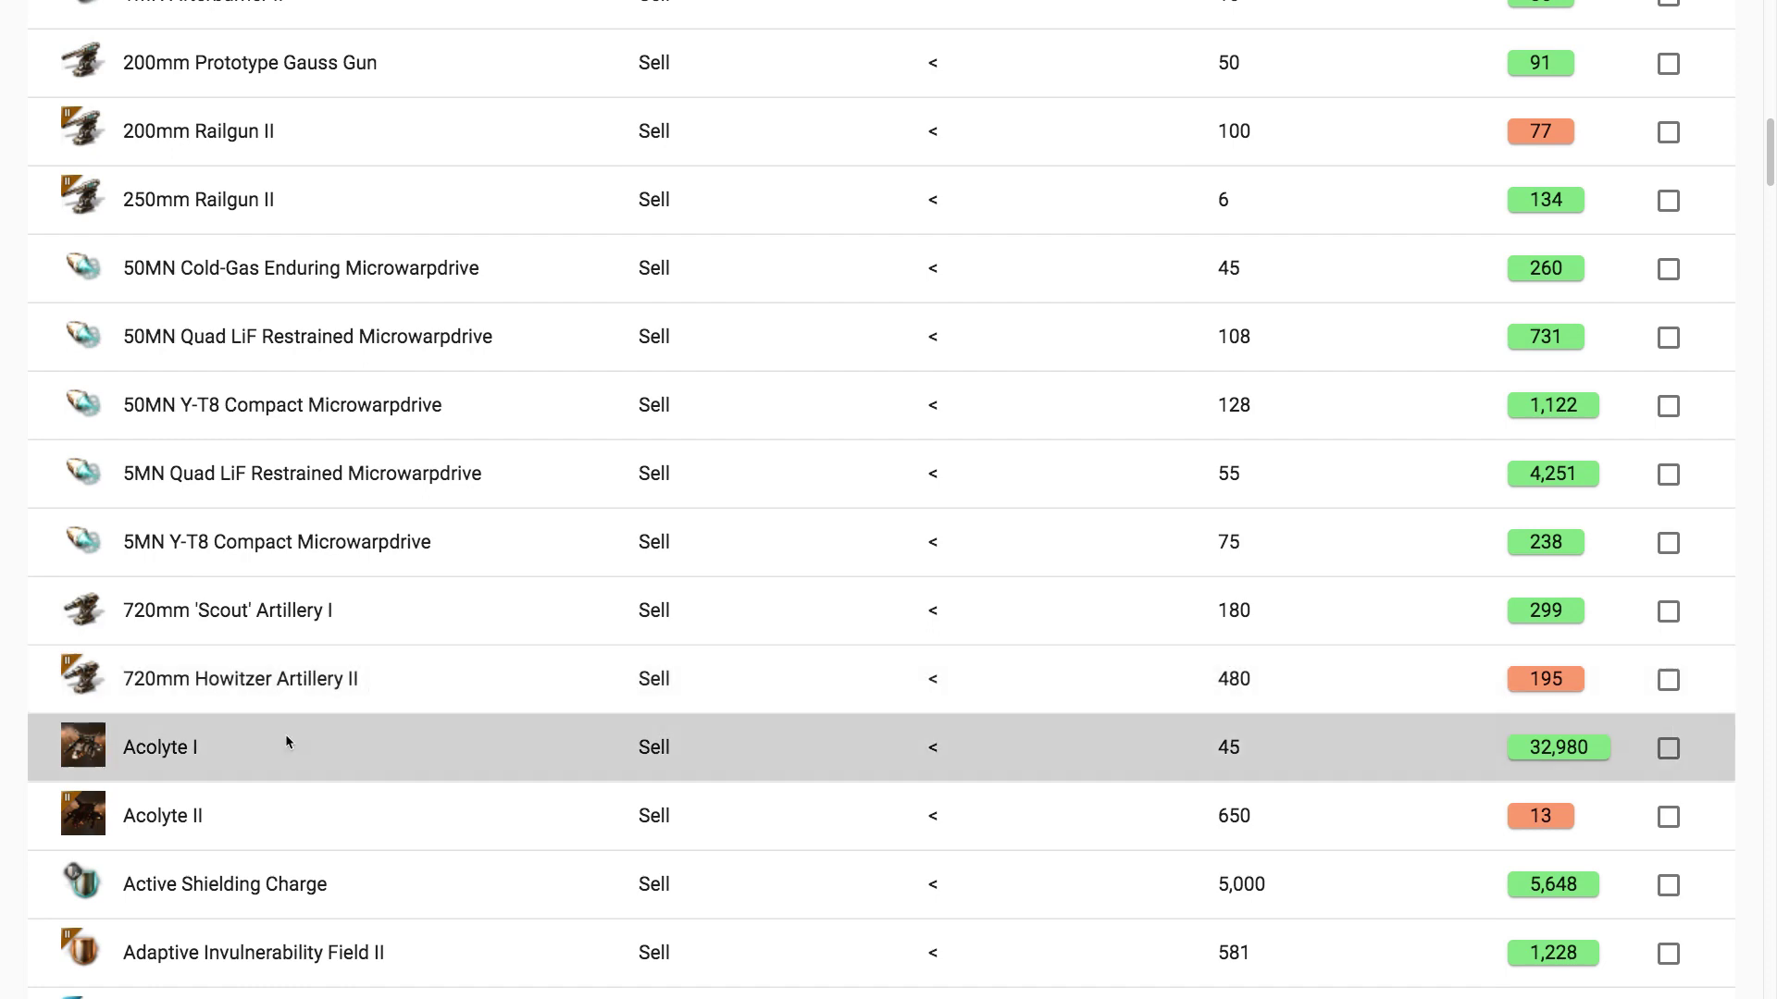
- Start copying the Acolyte I alliance watch to the private watches and set its threshold to 1000
click(352, 754)
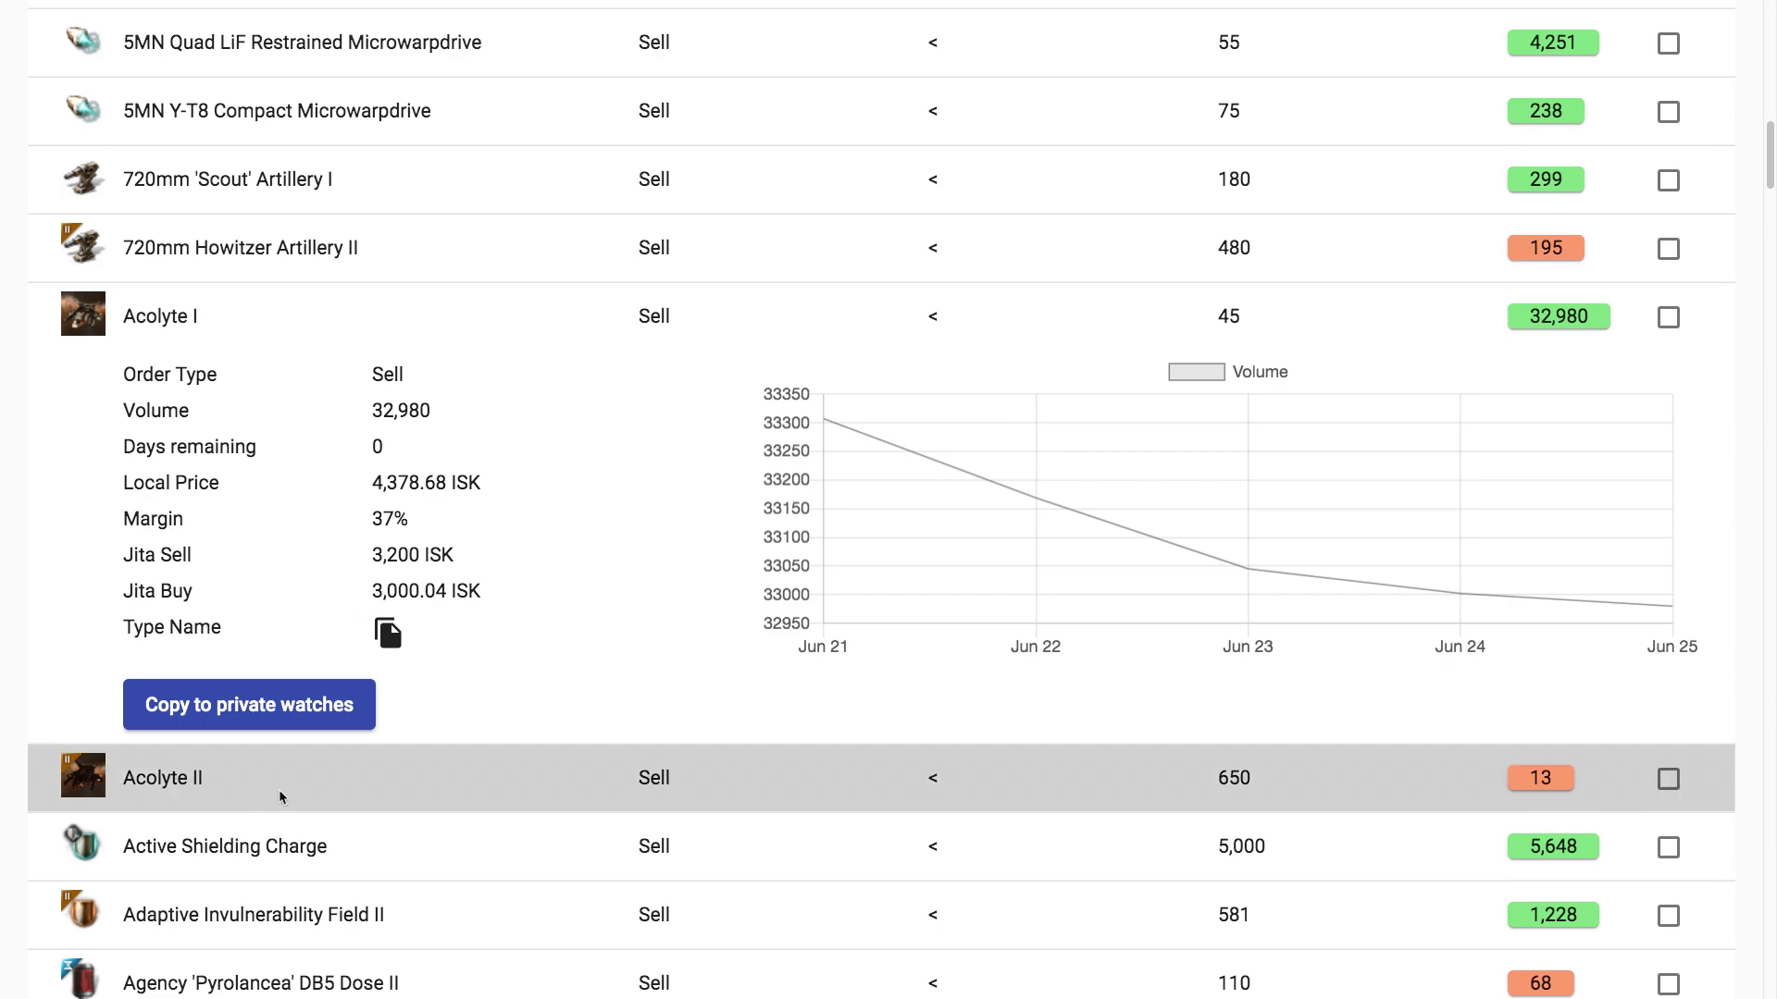
click(263, 712)
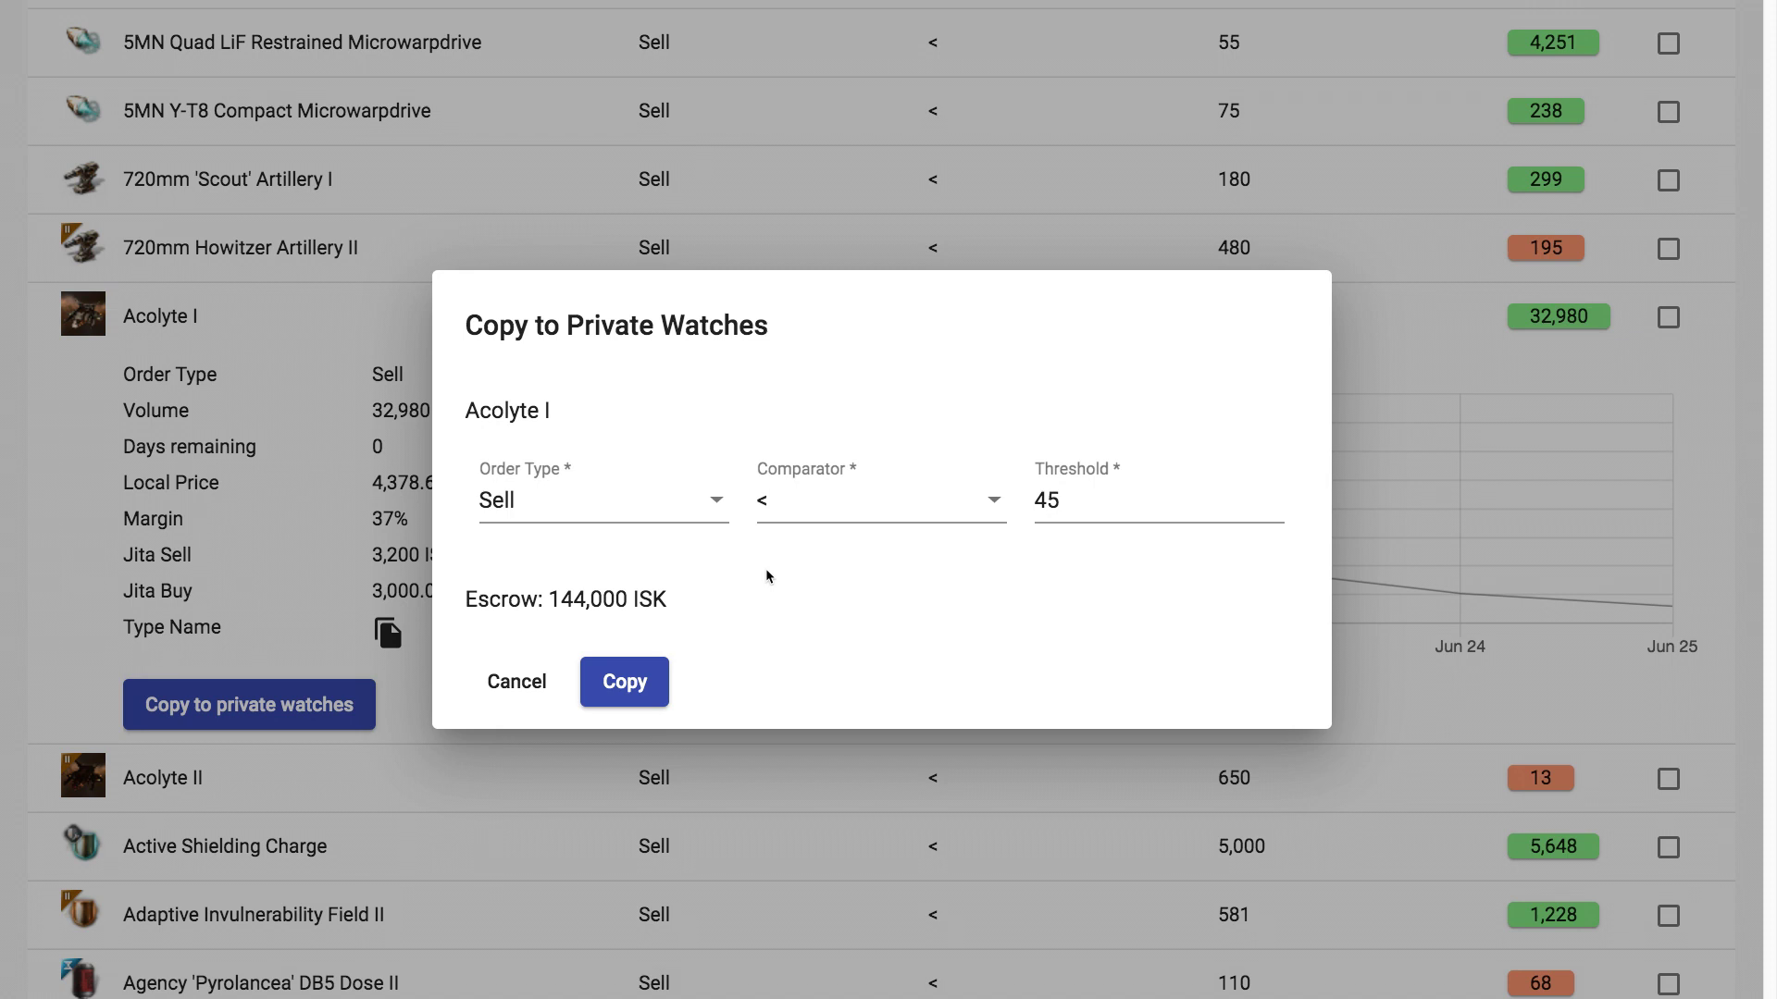
click(1061, 503)
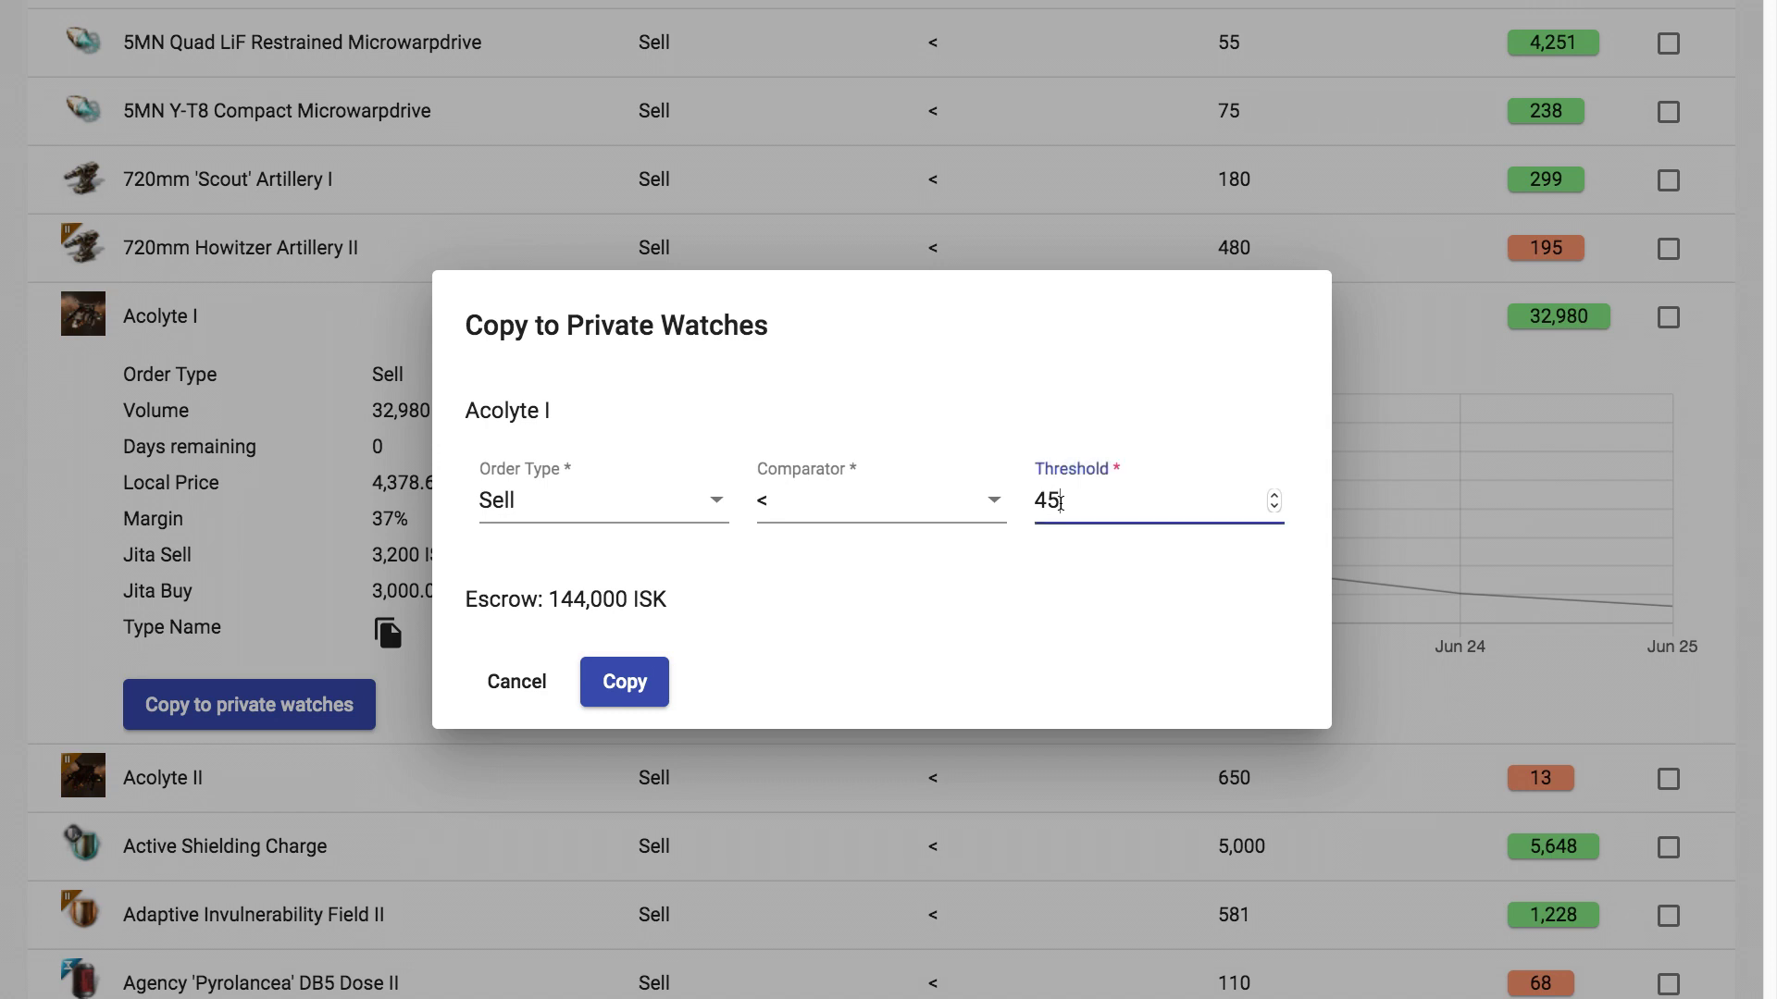
key(BackSpace)
key(BackSpace)
text(1000)
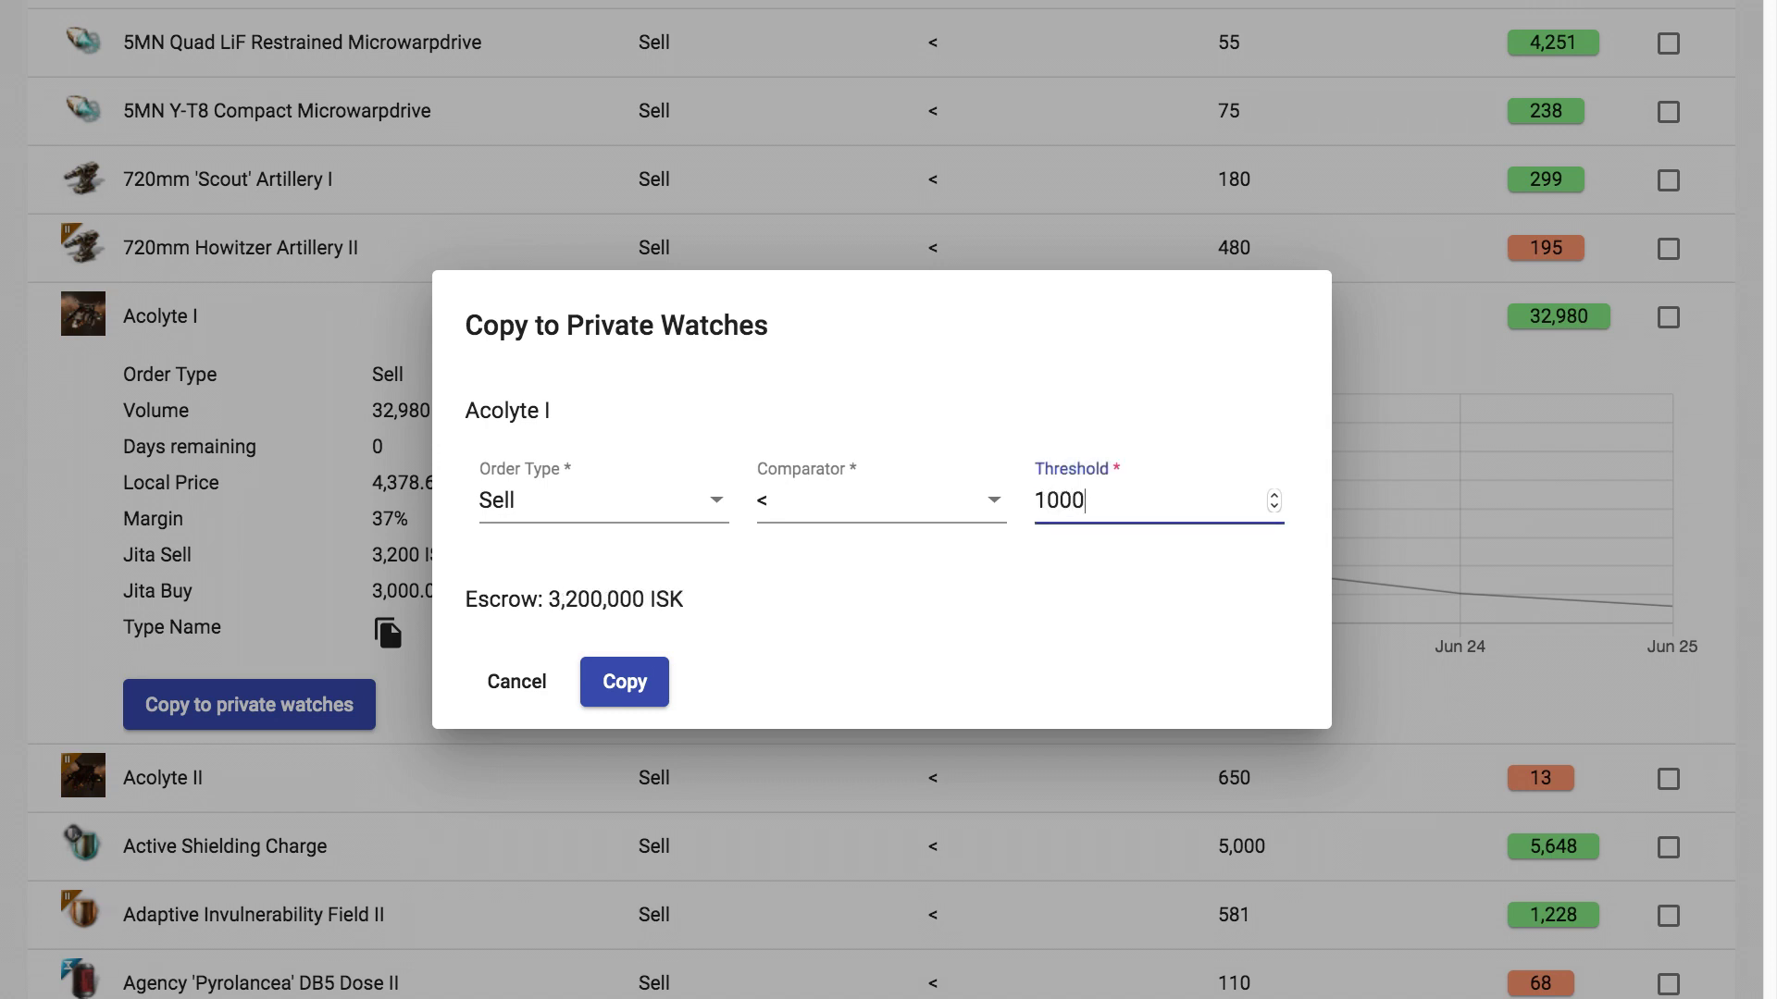
- Try a threshold of 10000 for the Acolyte I copy to check its escrow
click(696, 586)
click(1086, 500)
text(0)
click(1069, 597)
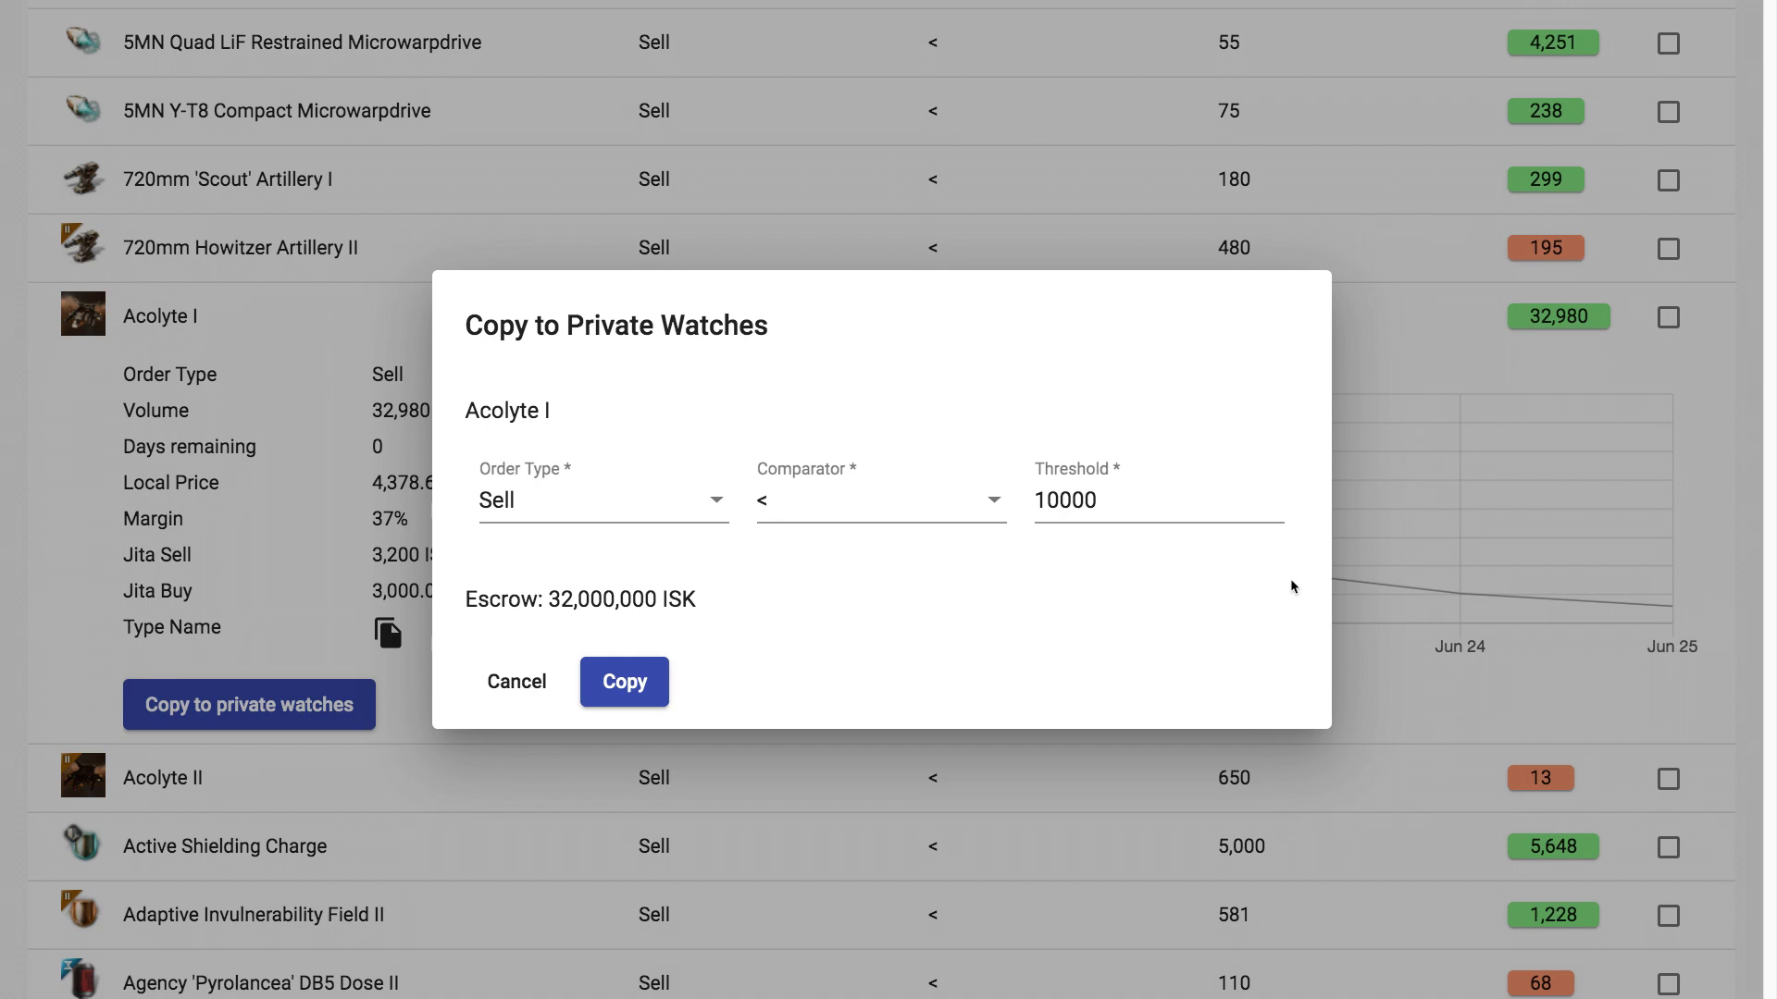
- Set the threshold to 100 and copy the Acolyte I watch to the private watches
click(1125, 505)
key(BackSpace)
key(BackSpace)
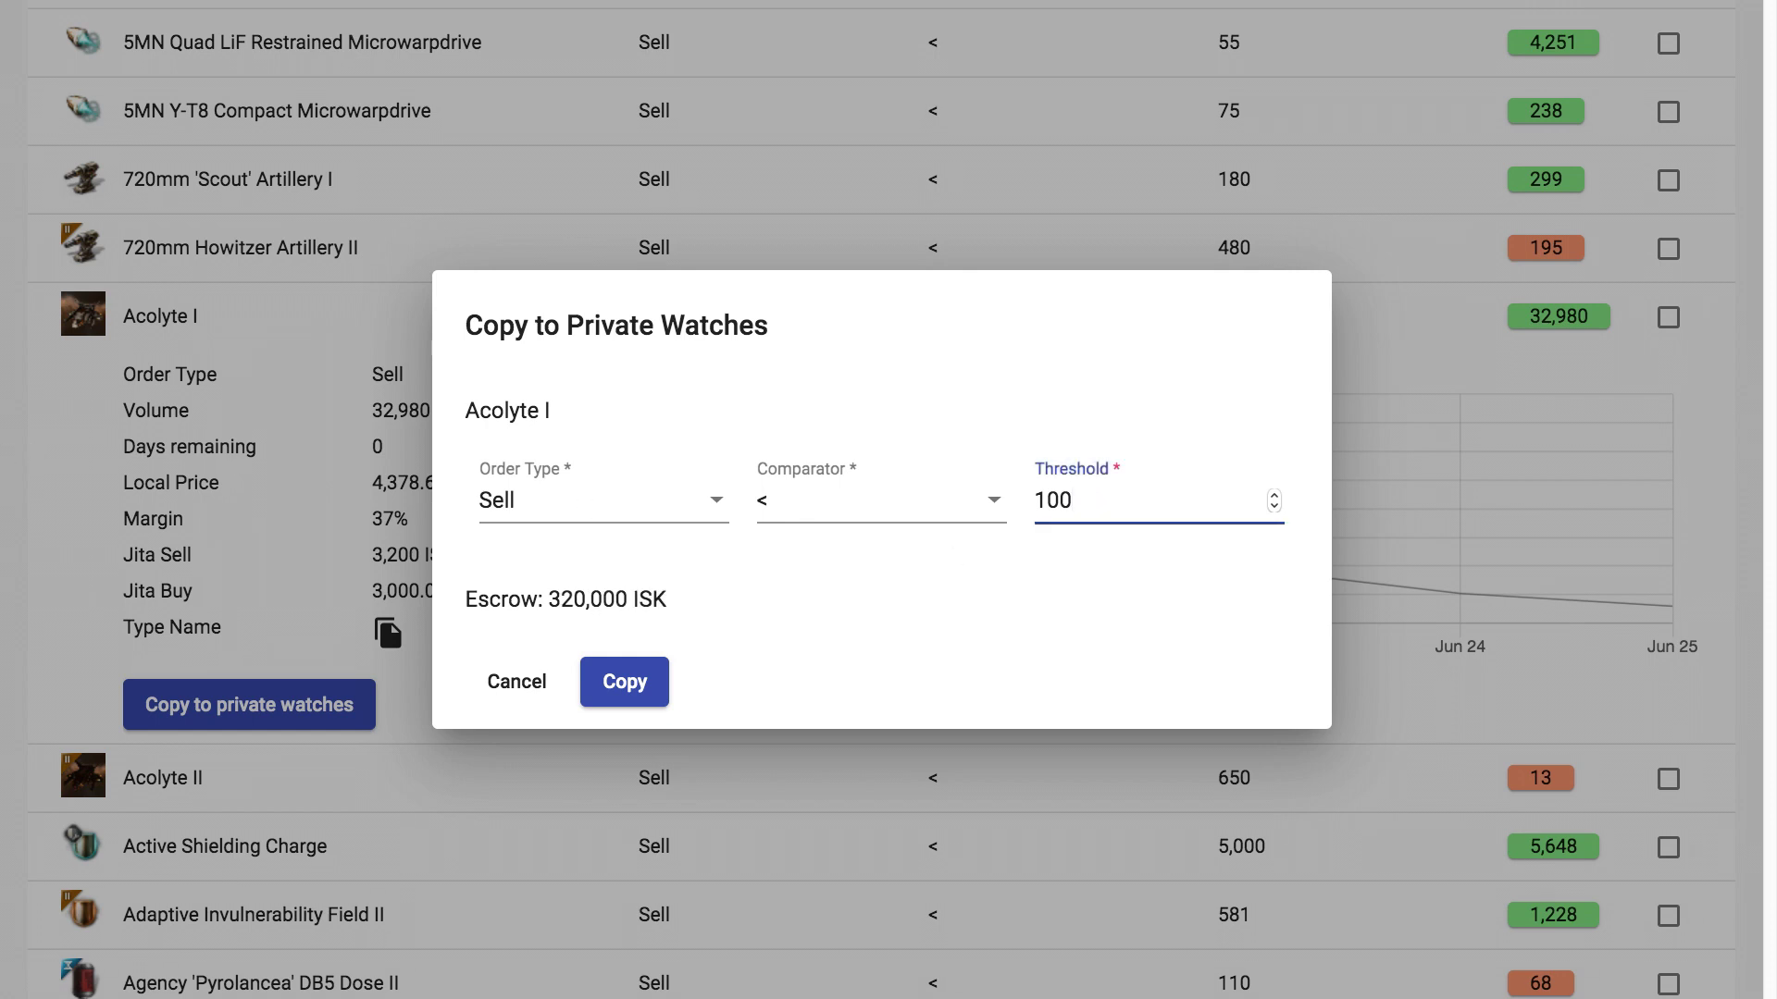
click(629, 683)
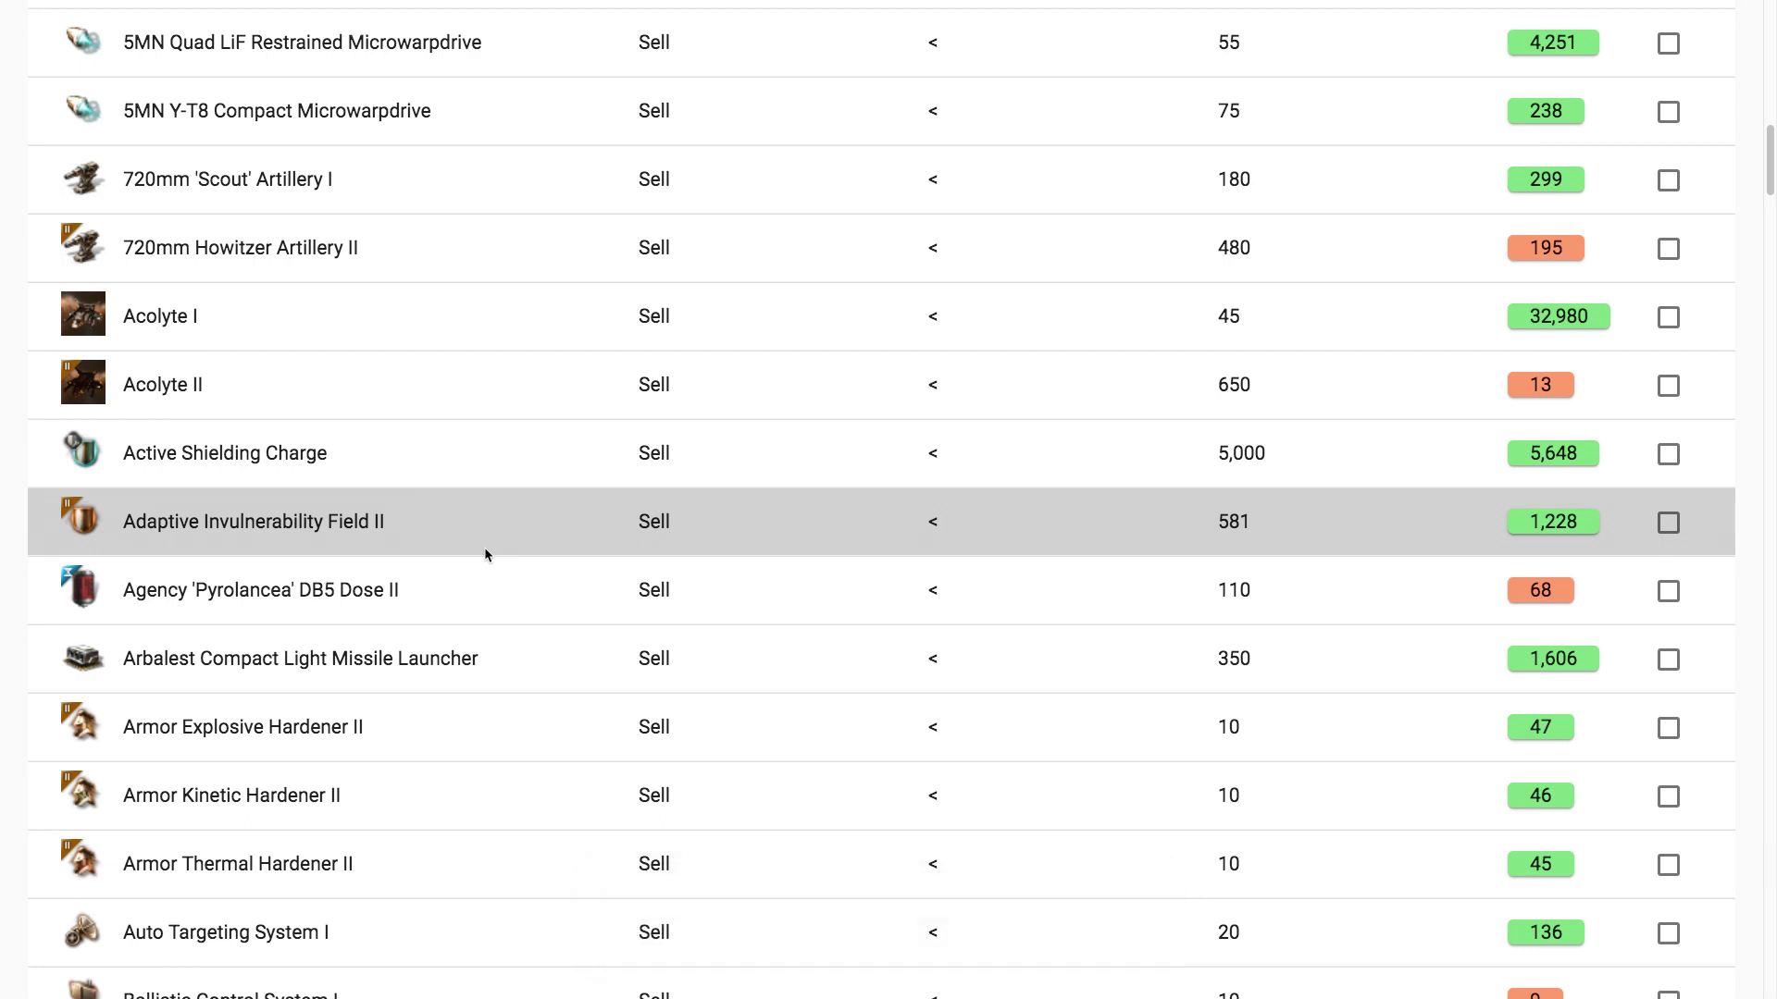
- Examine the details and volume chart of the 10MN Afterburner II alliance watch, and return to the private watches
scroll(485, 551, up, 15)
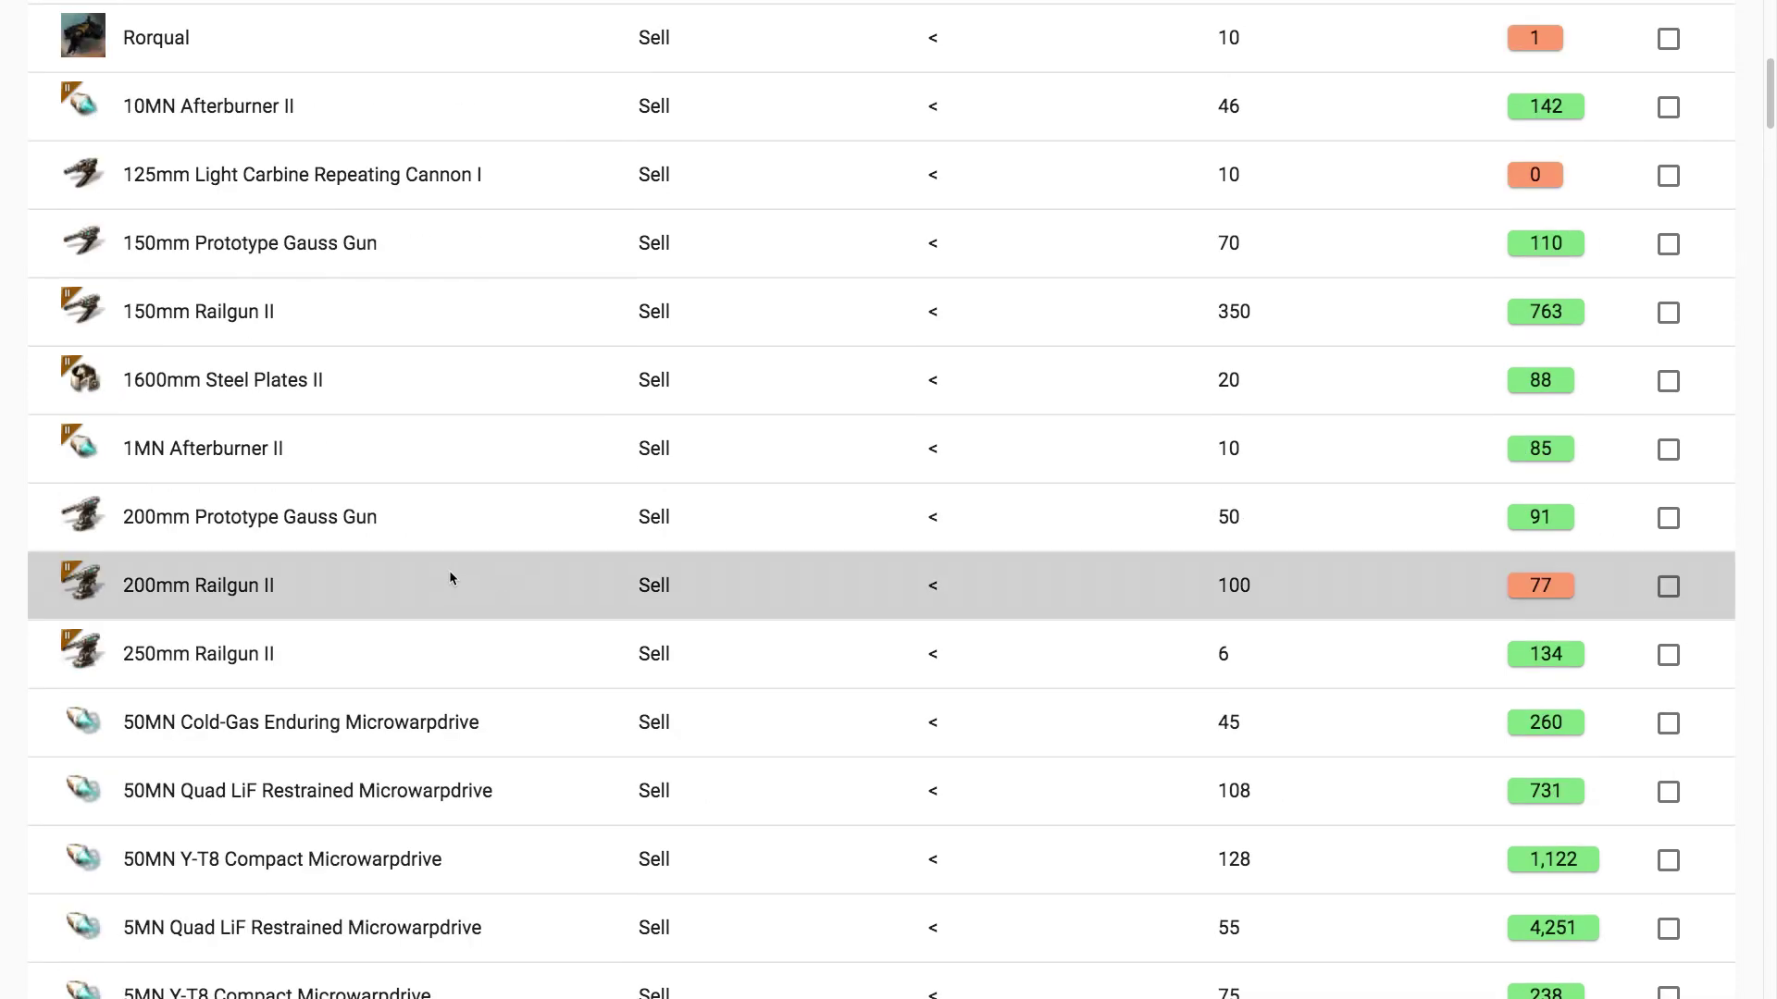
scroll(413, 744, down, 3)
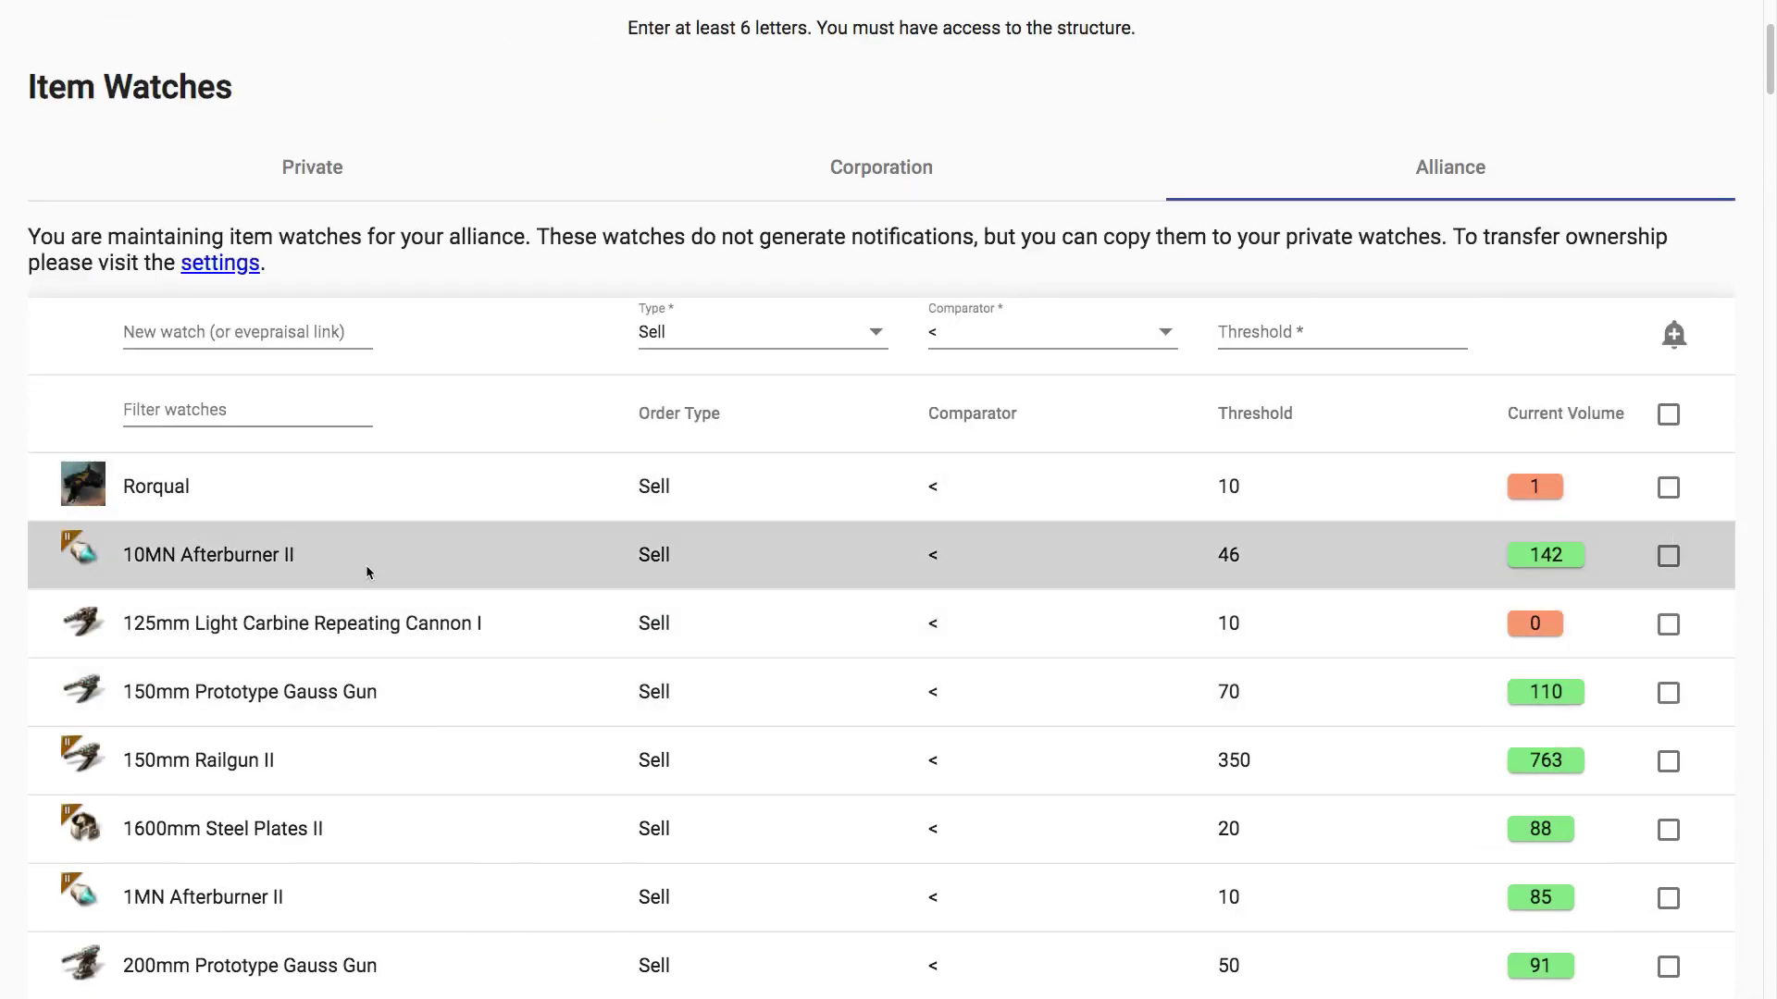
click(381, 558)
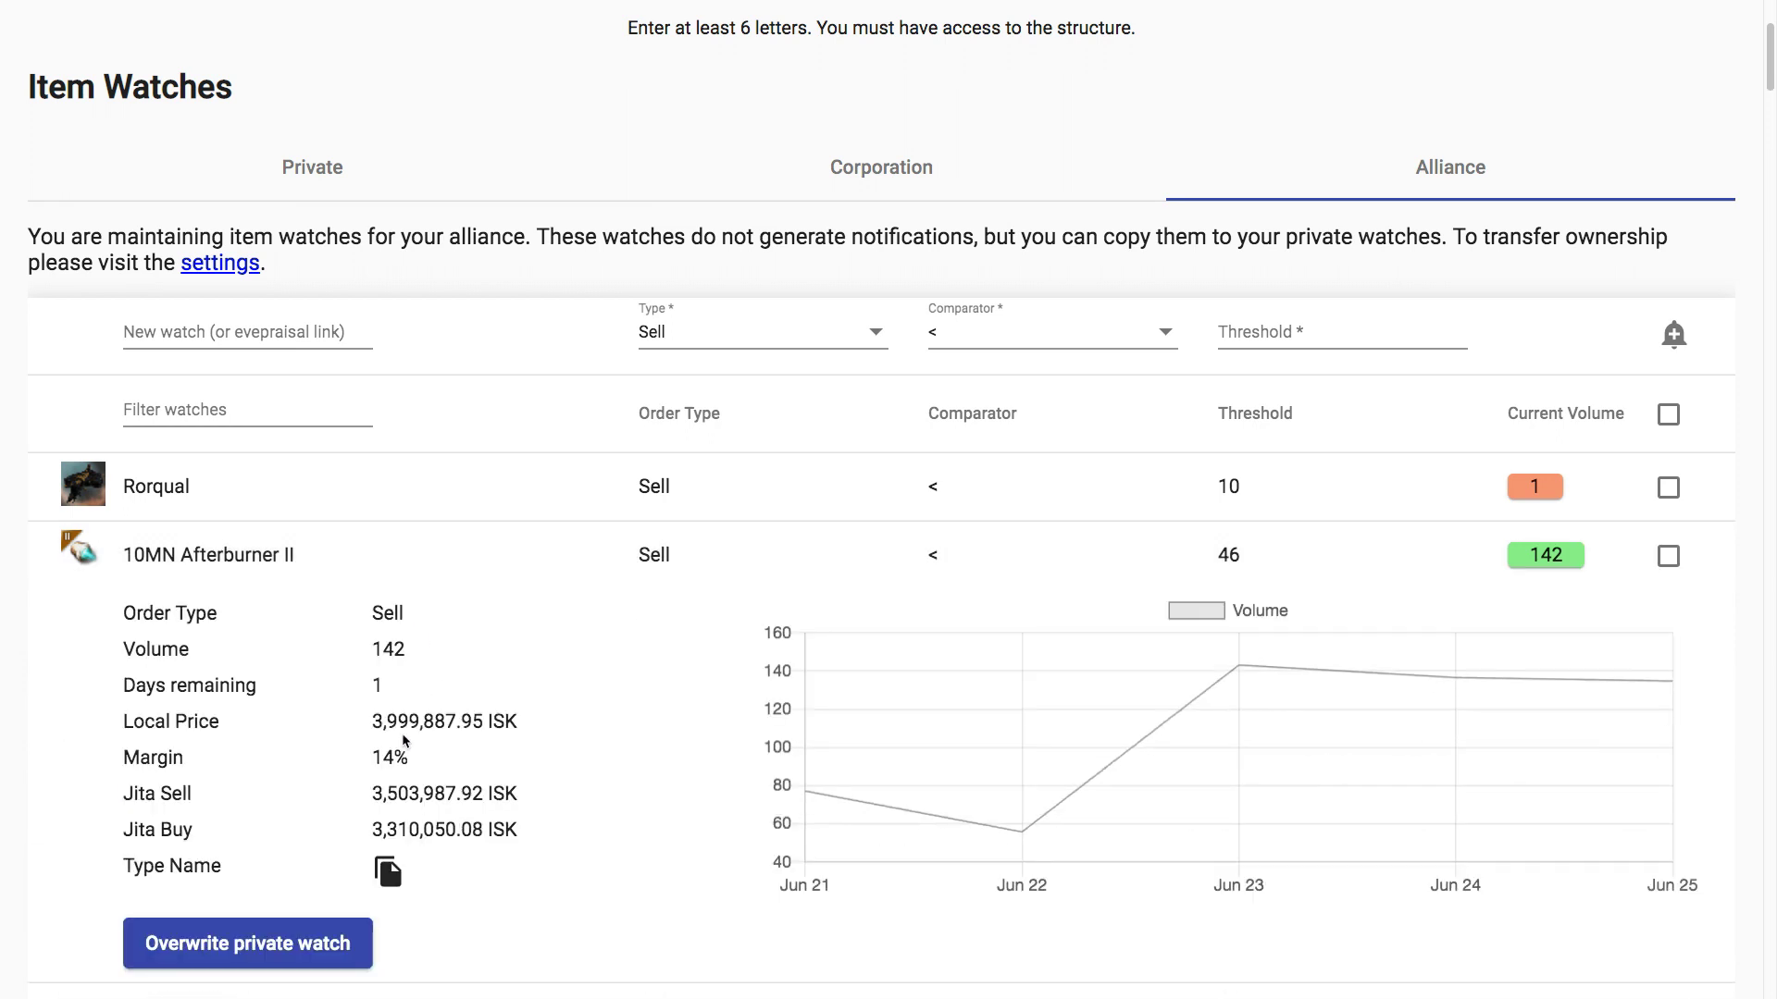
scroll(306, 868, down, 1)
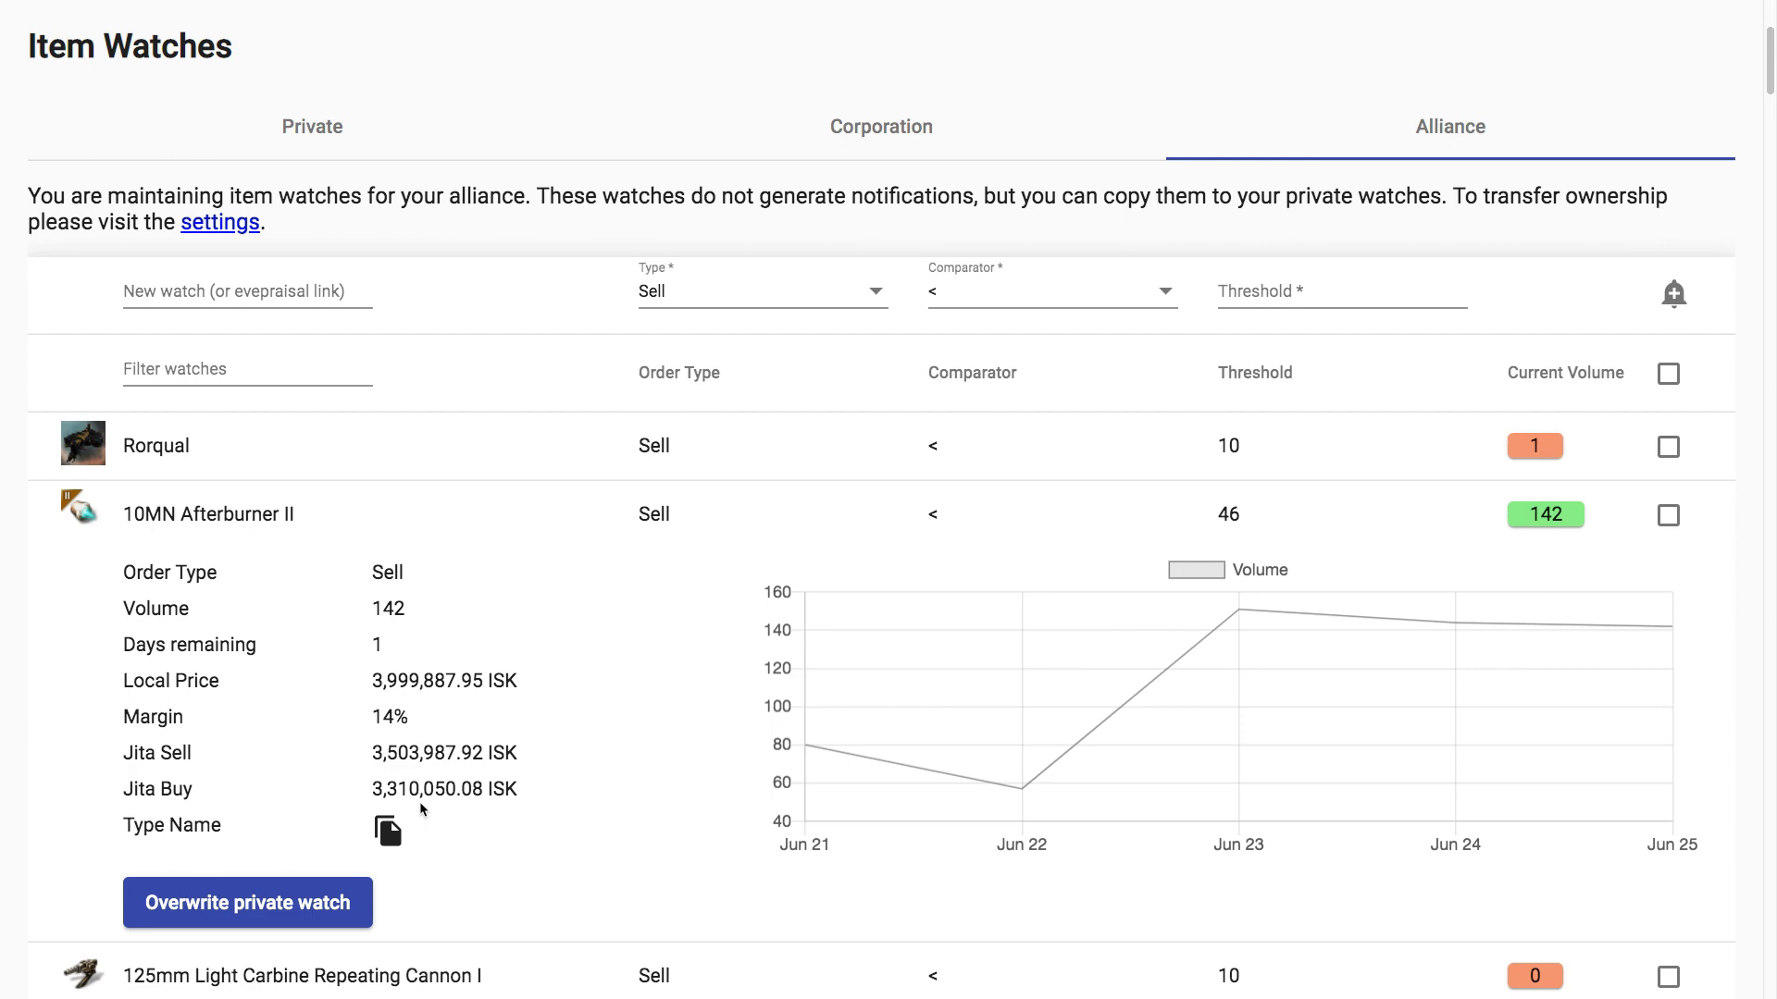
scroll(435, 815, down, 5)
scroll(459, 769, up, 6)
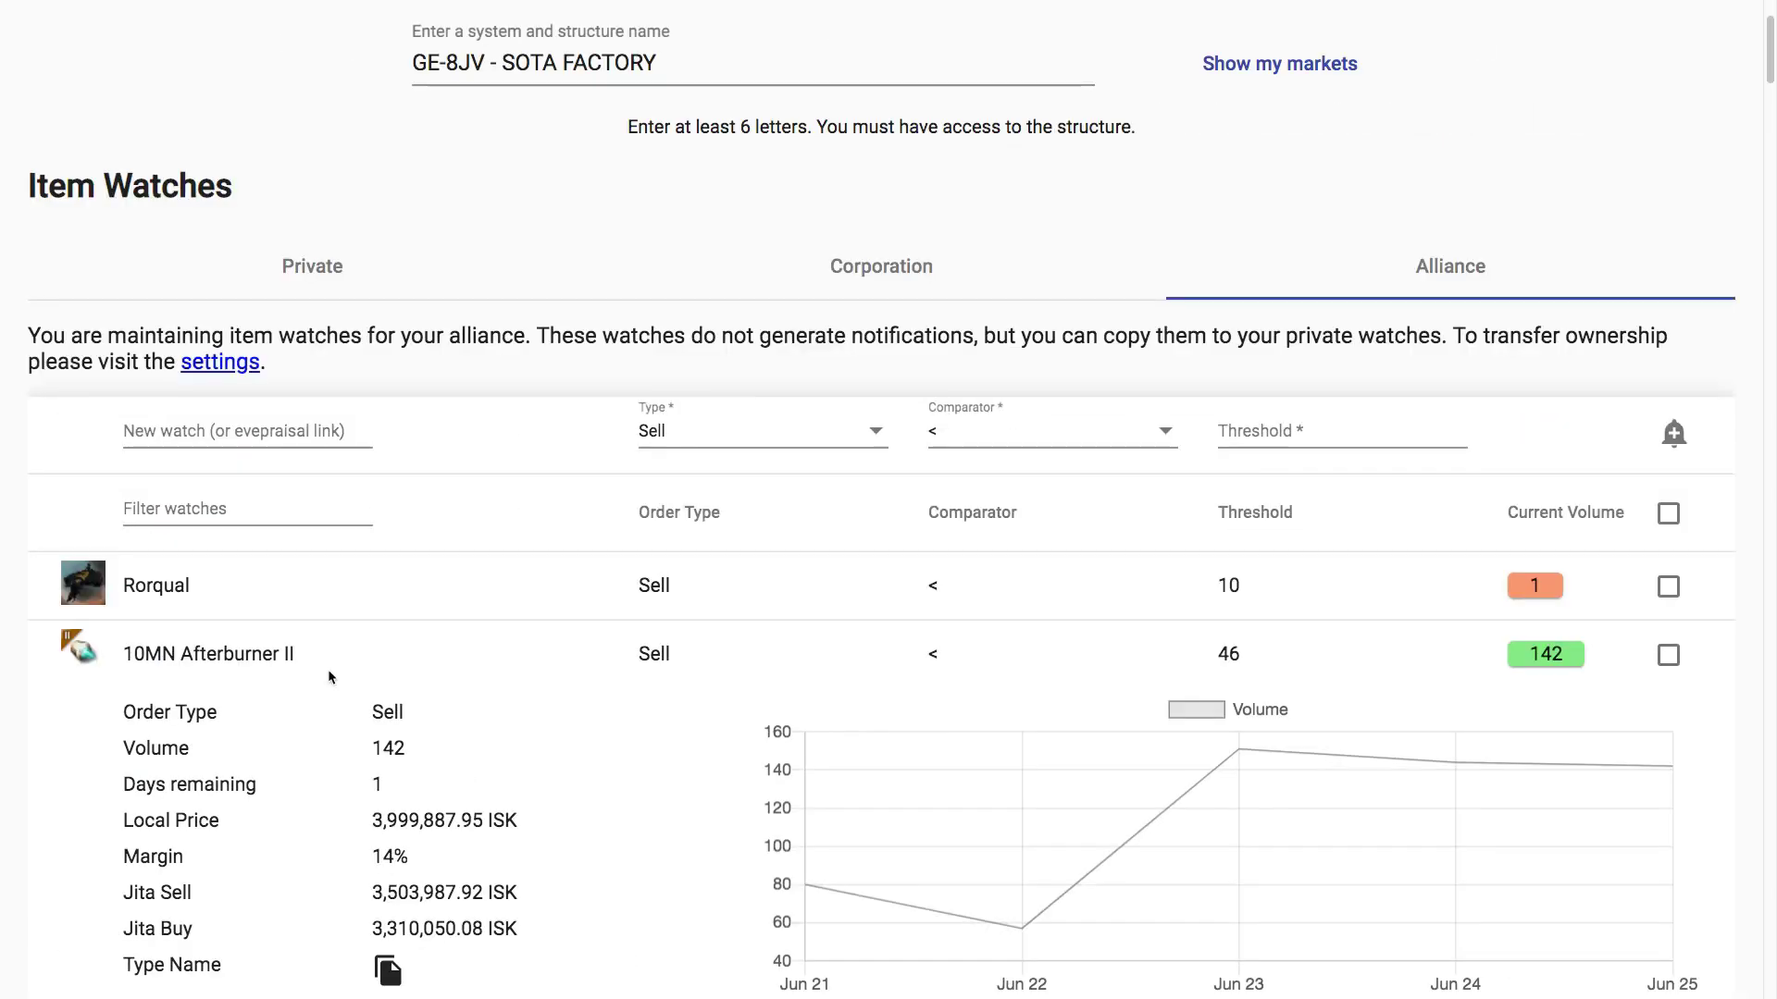
click(289, 266)
scroll(380, 441, up, 2)
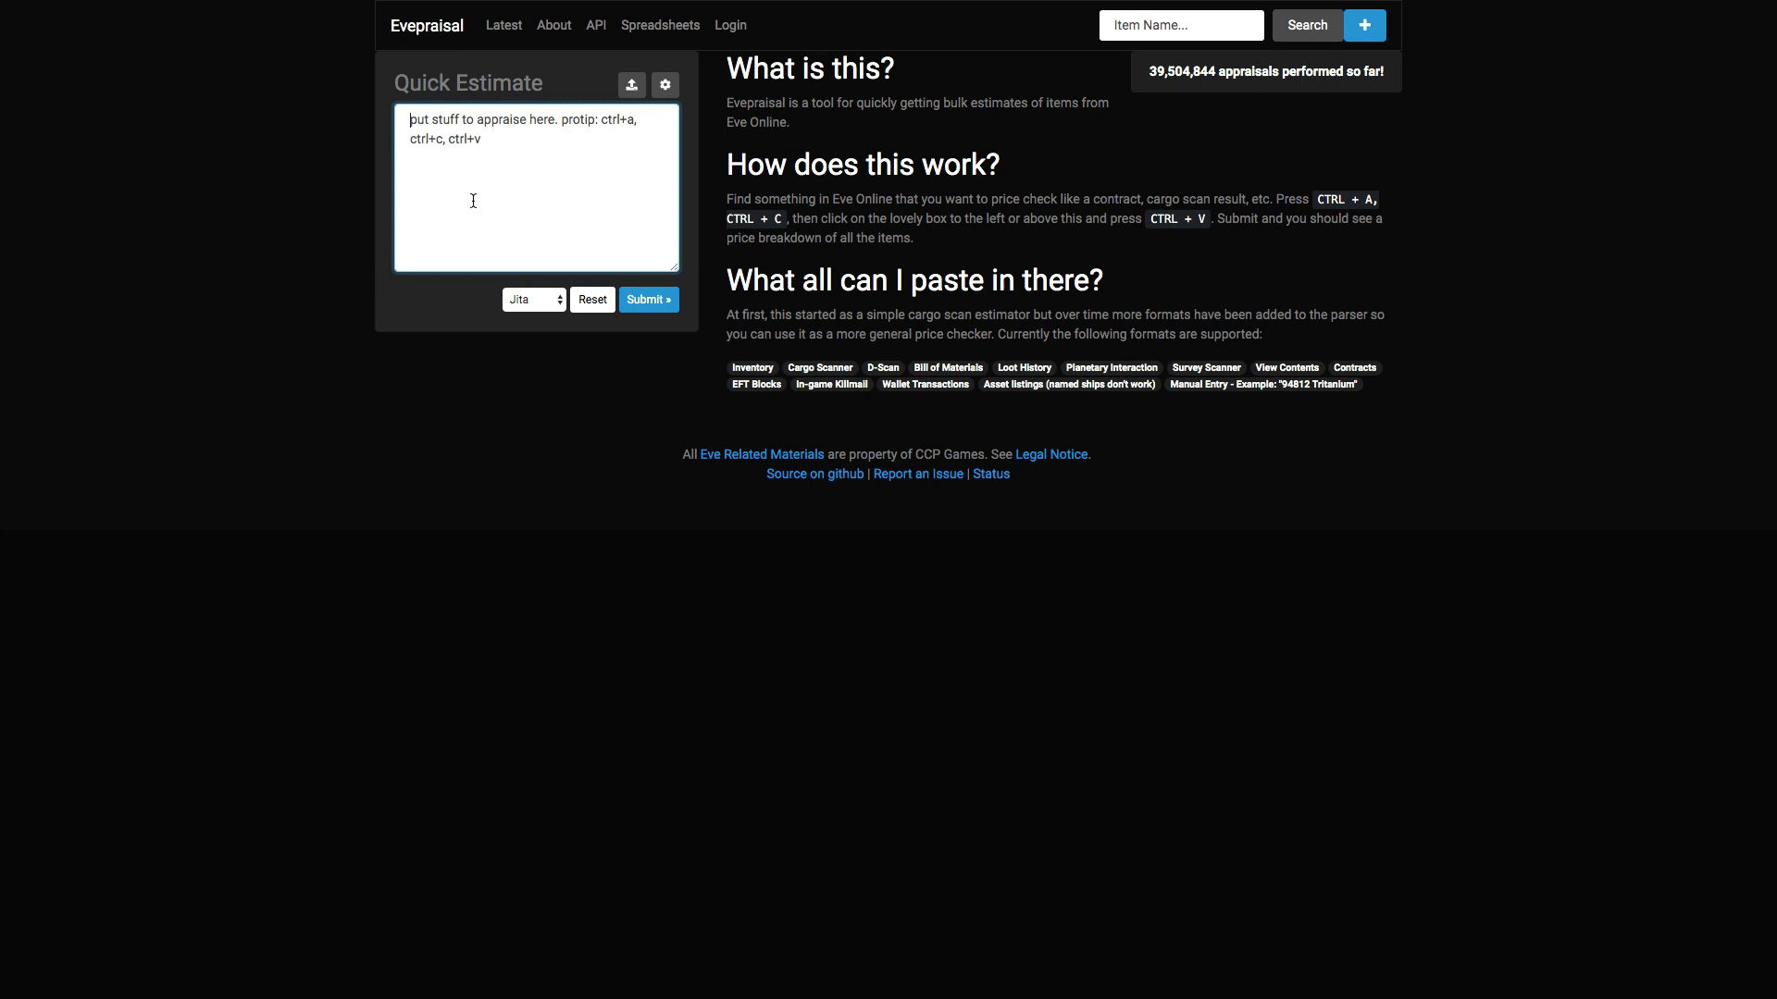
- Switch to Evepraisal and submit a Jita estimate for Tritanium 100000000 and Mexallon 50000000, one item per line
text(Tritani)
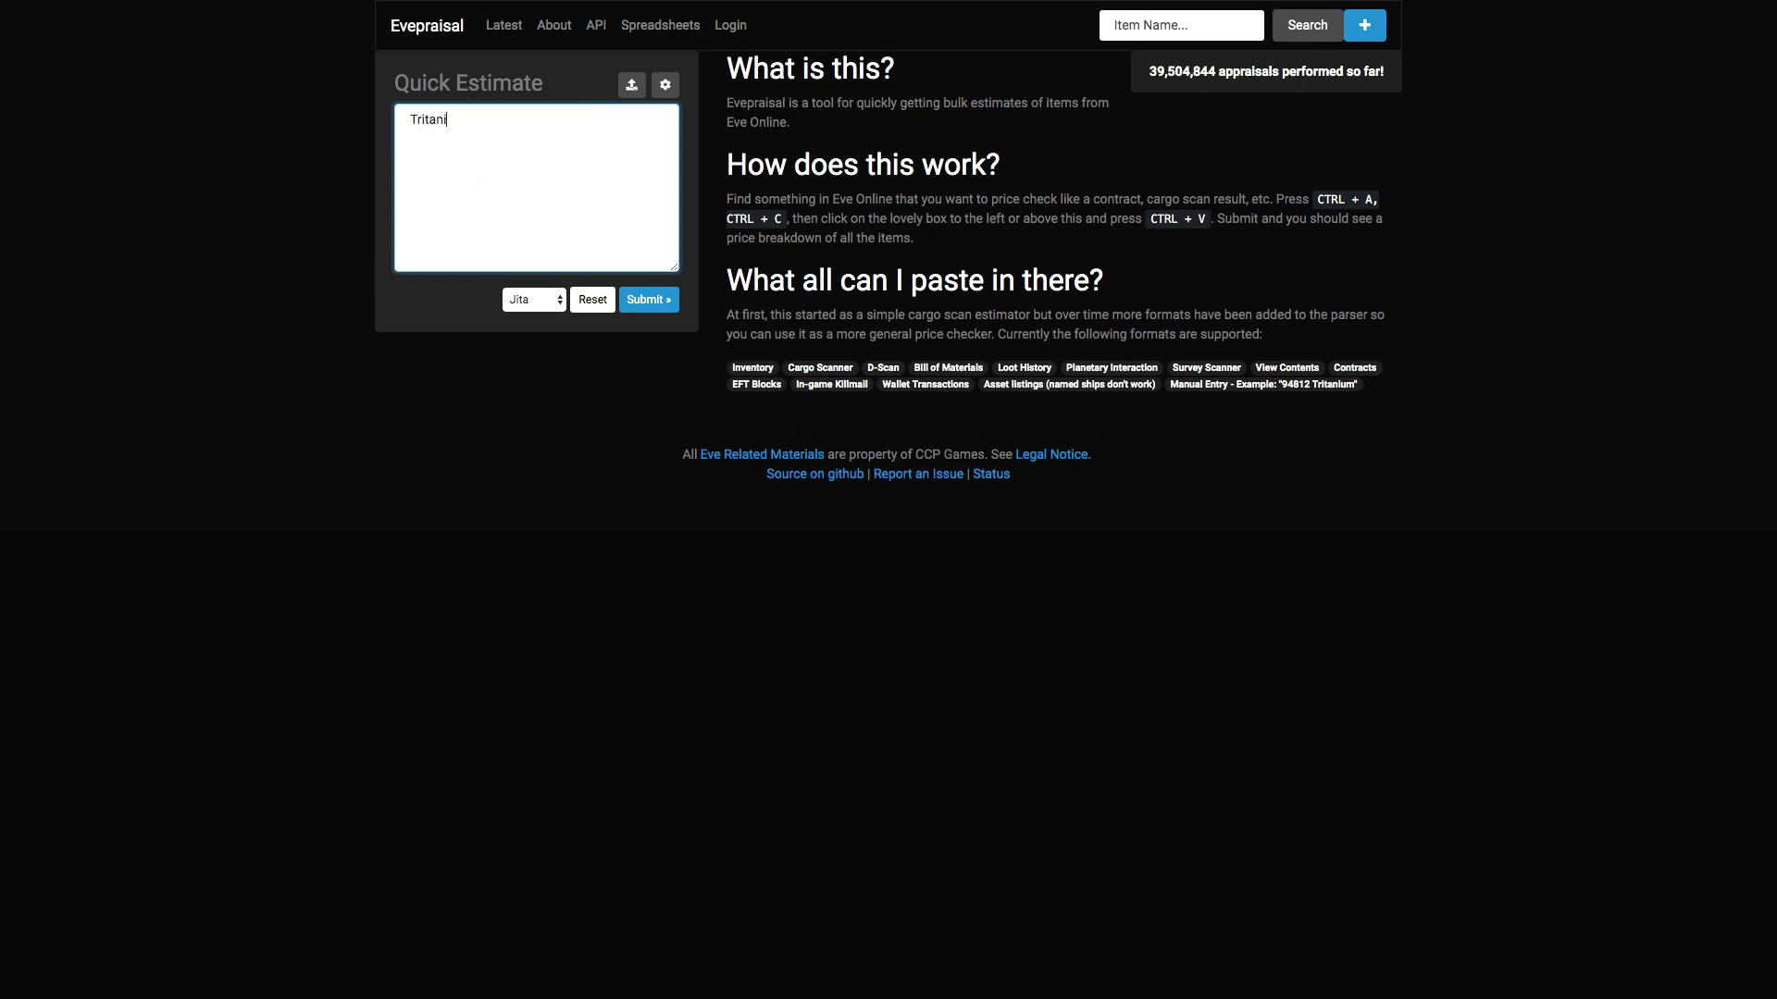
text(um 100000000 Mexallon 50)
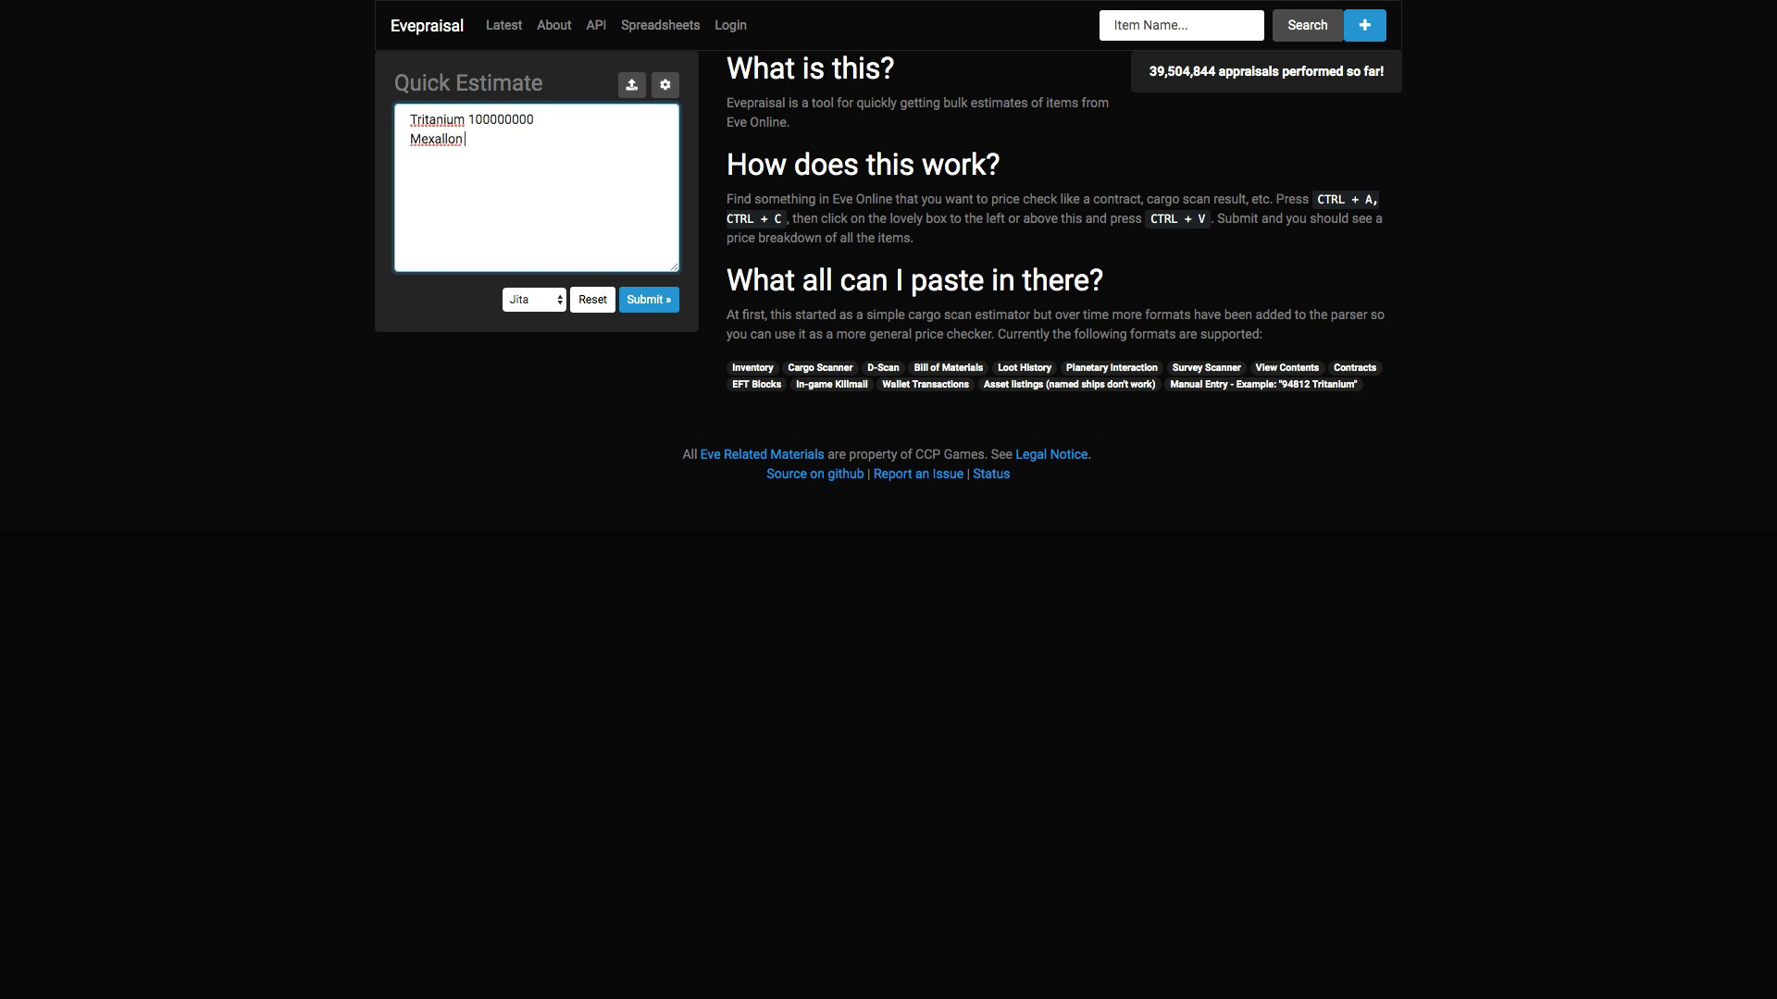
text(000000)
click(649, 299)
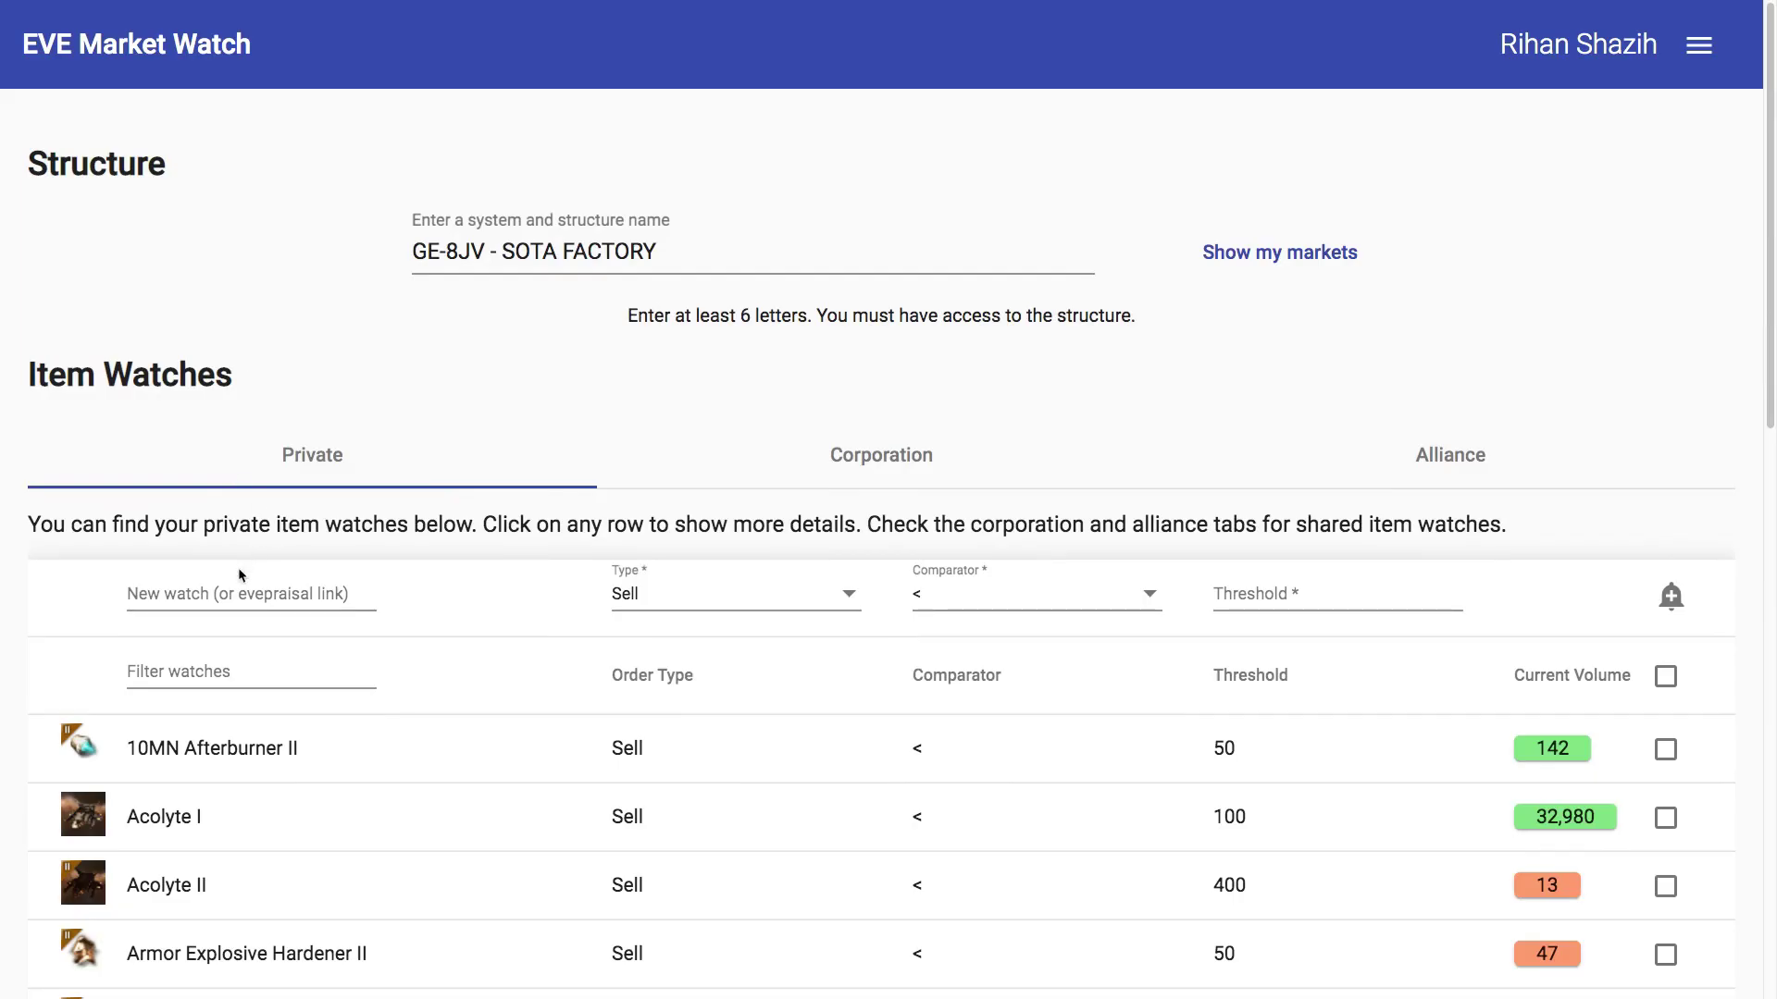
click(217, 592)
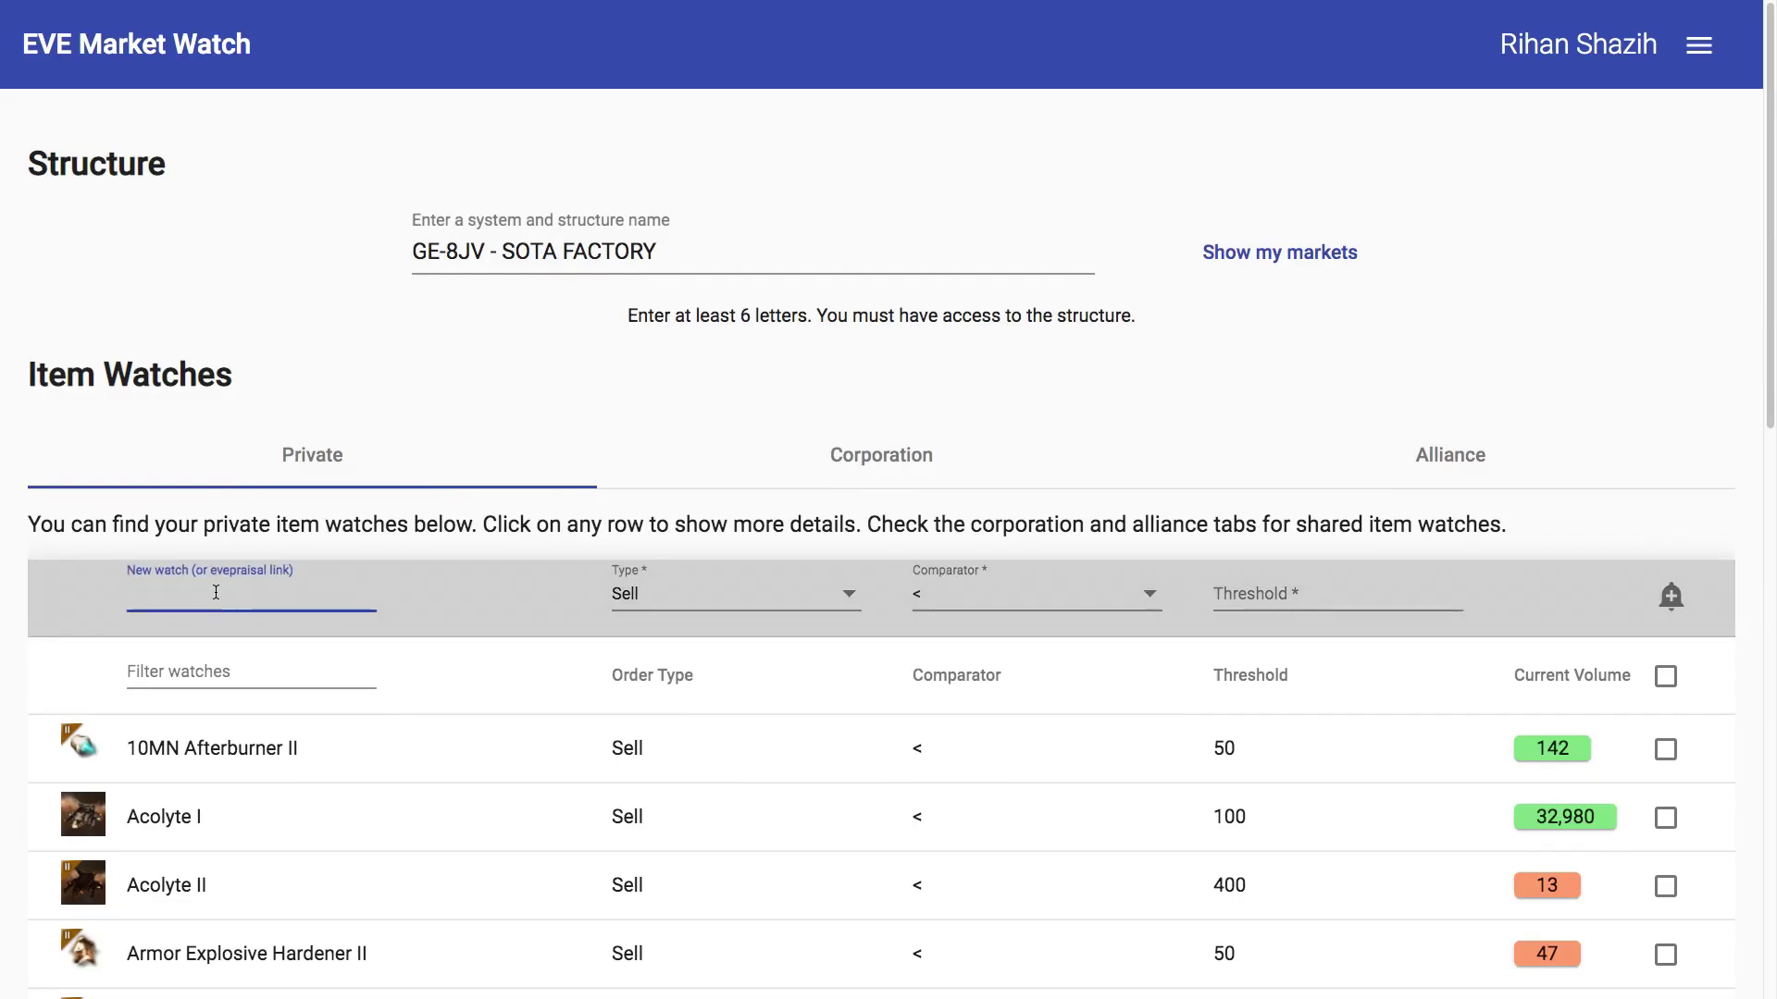
key(ctrl+v)
click(208, 476)
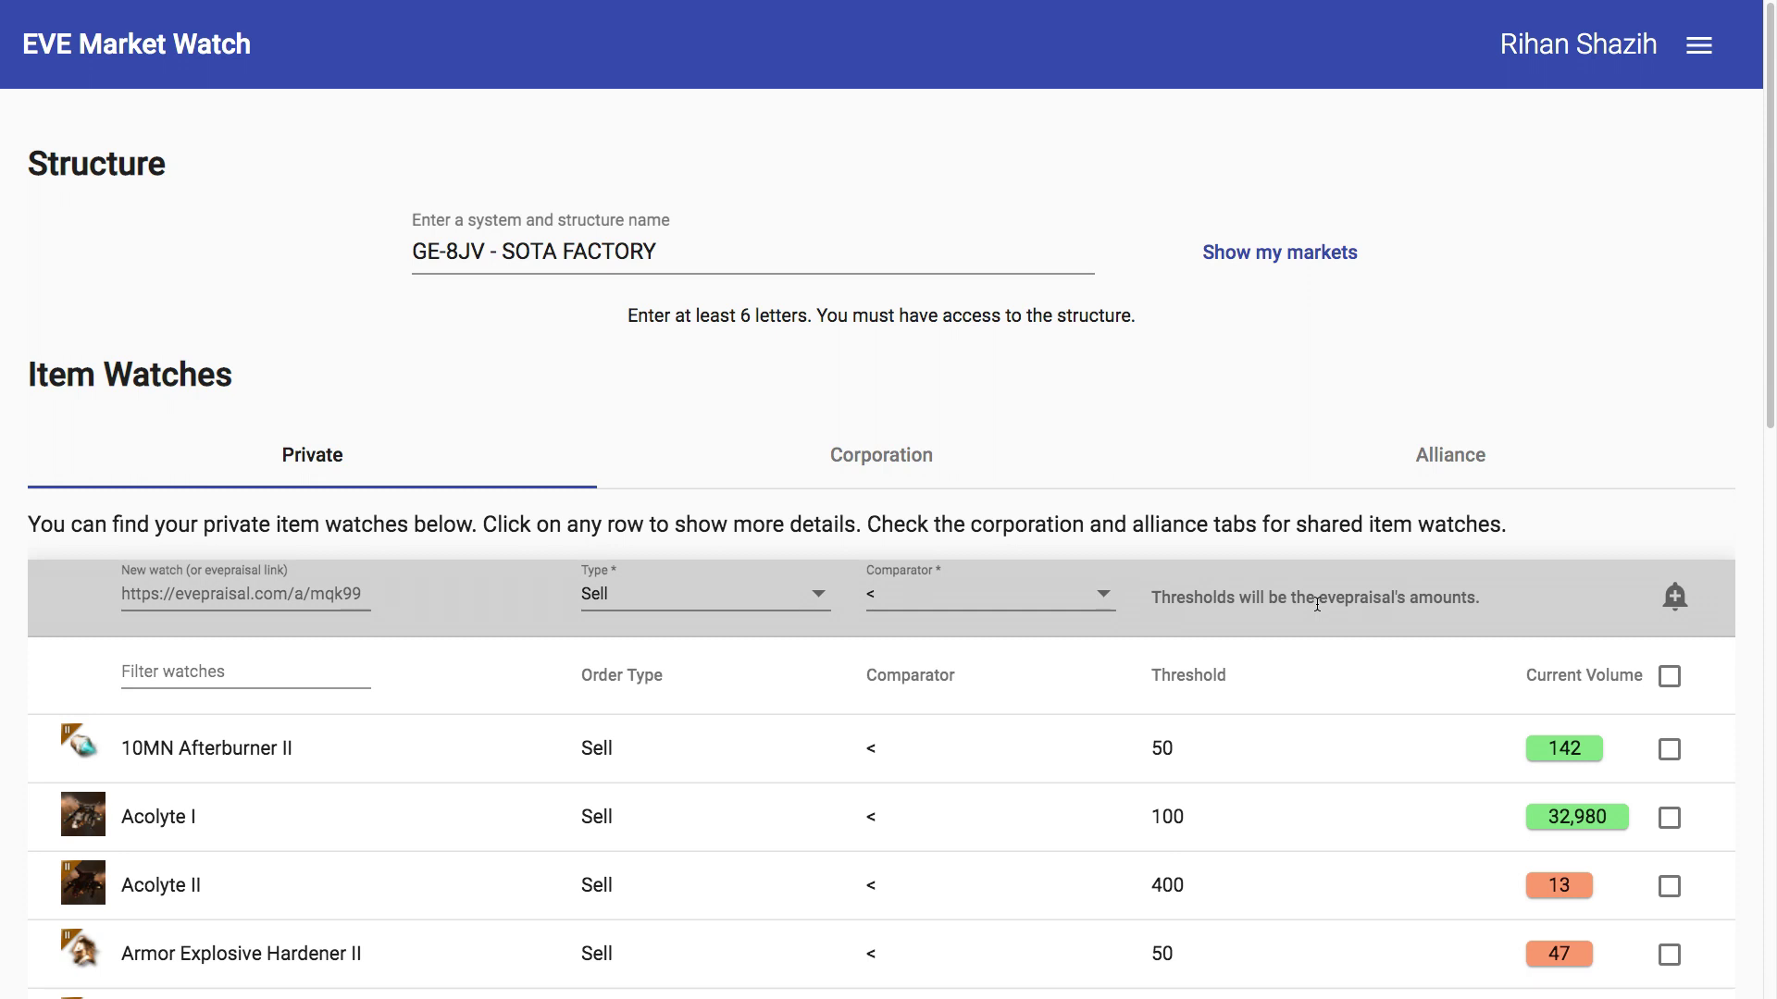
click(1673, 597)
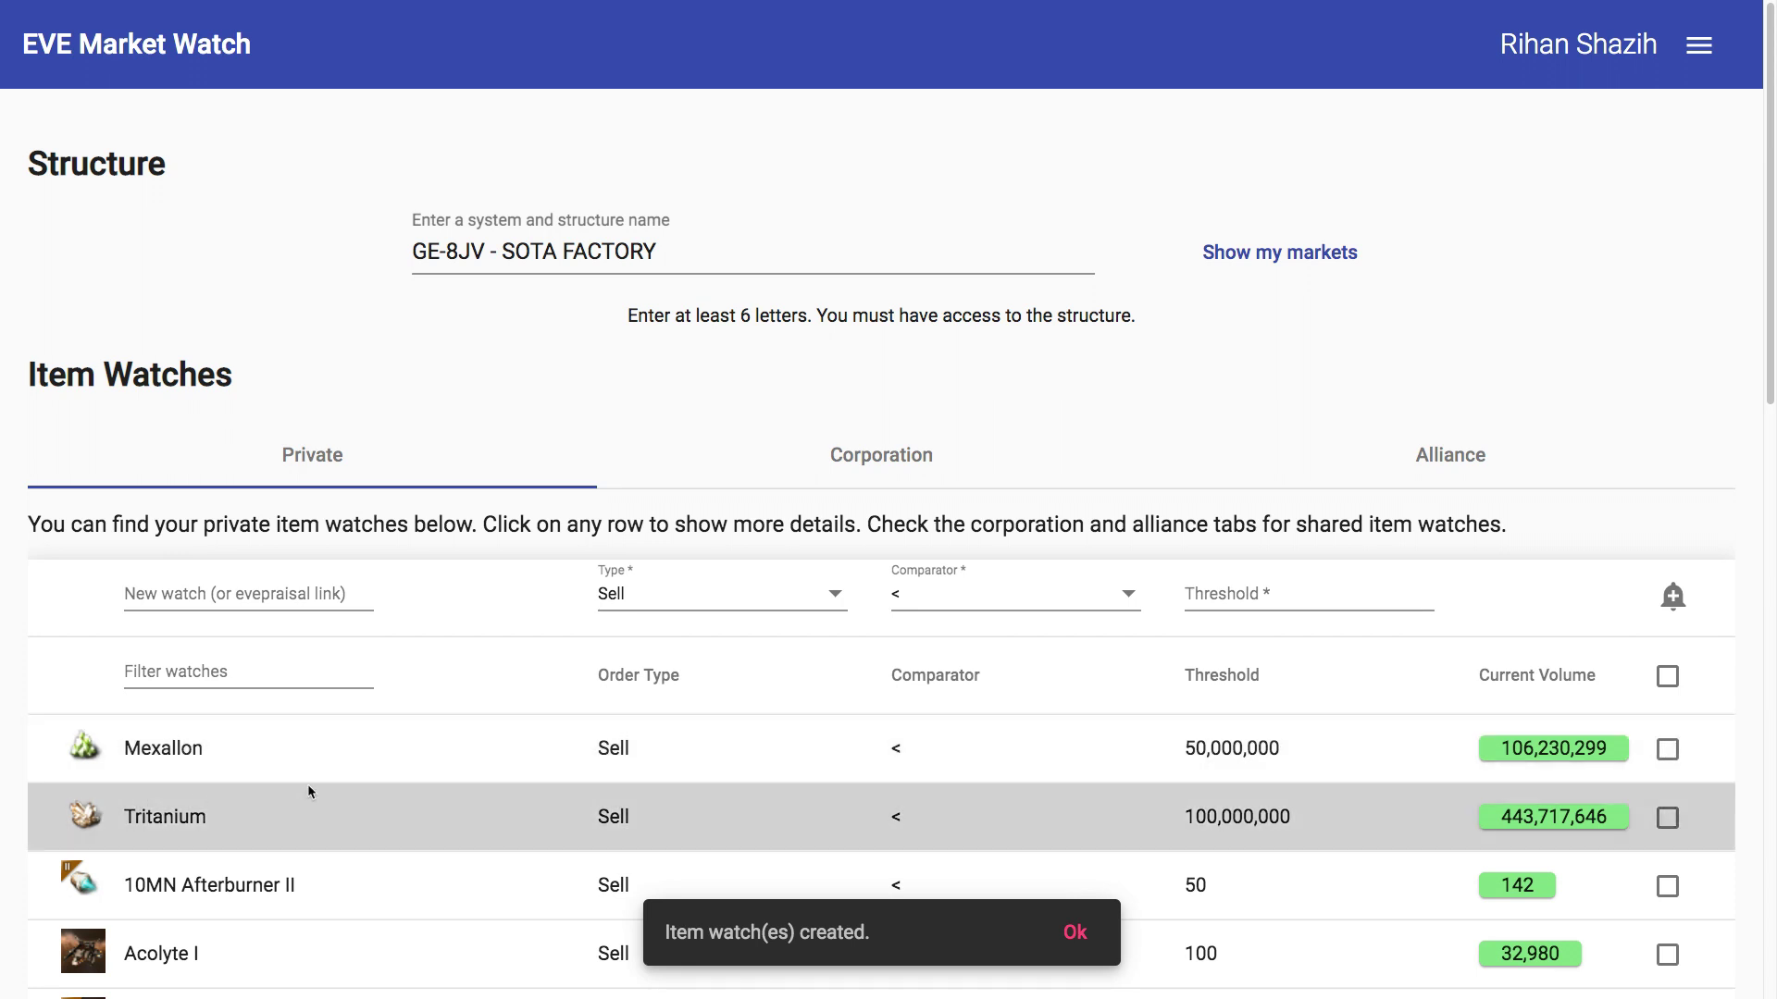
- Examine the details of the new Tritanium and Mexallon private watches, and collapse them again
scroll(433, 773, down, 2)
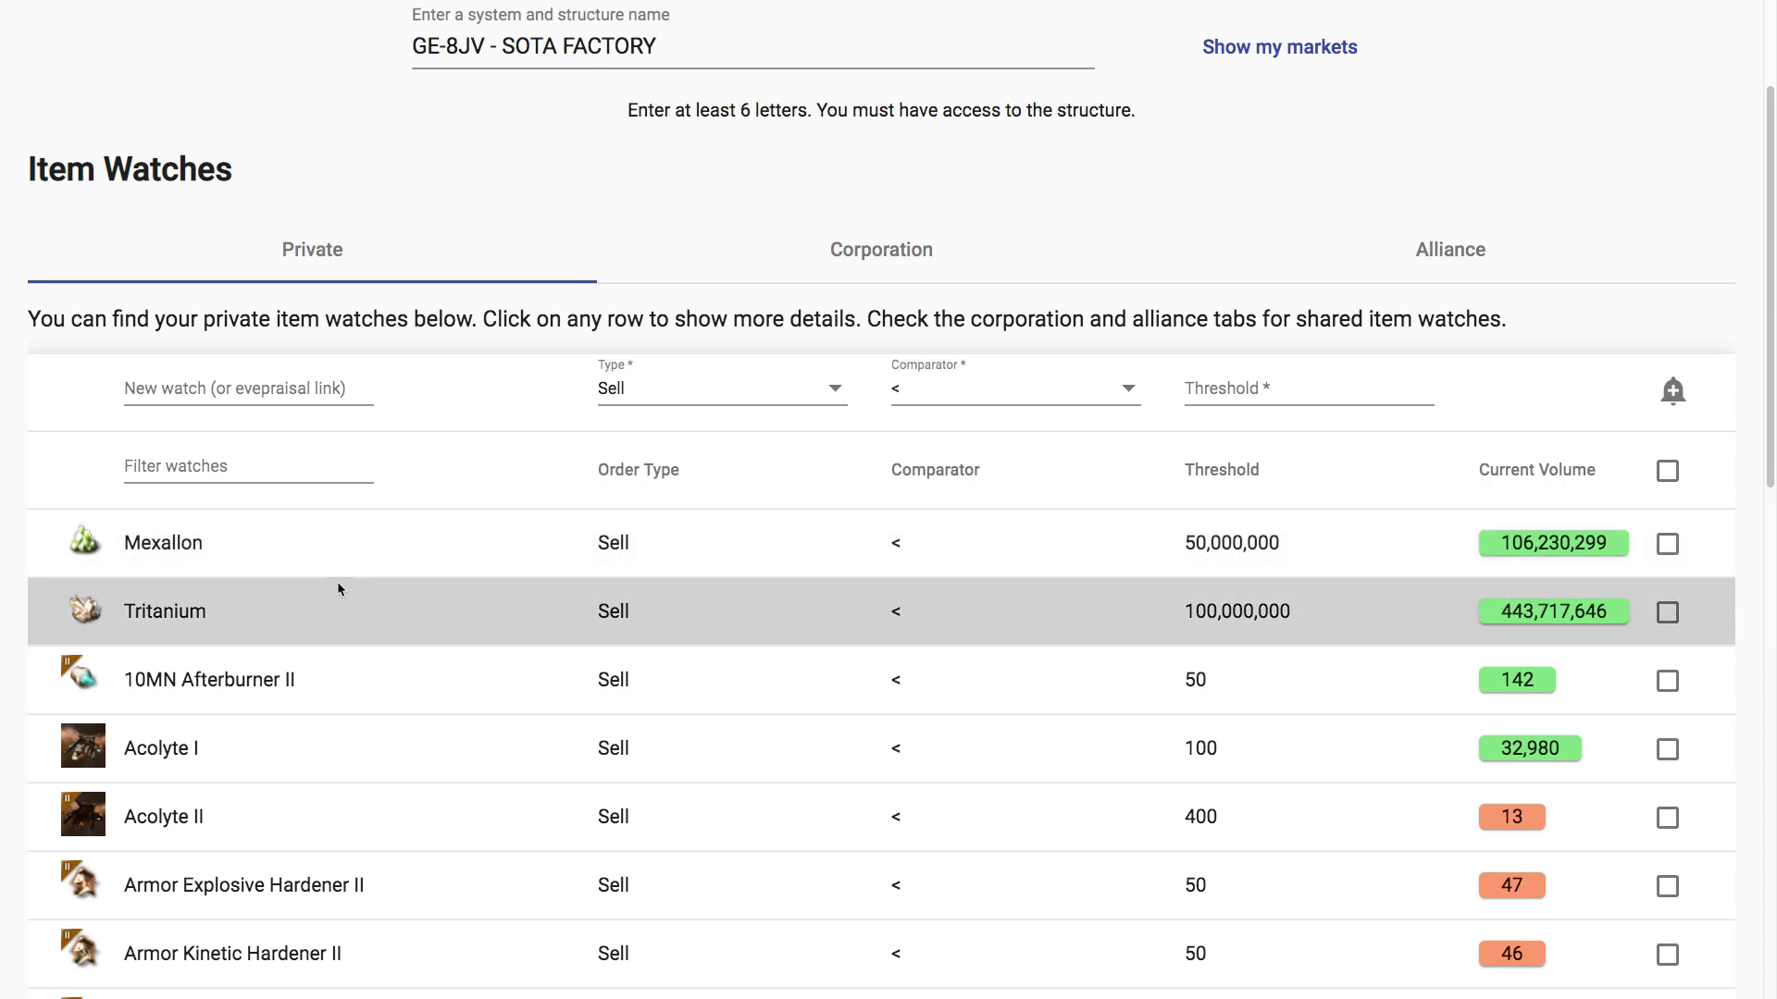
click(333, 591)
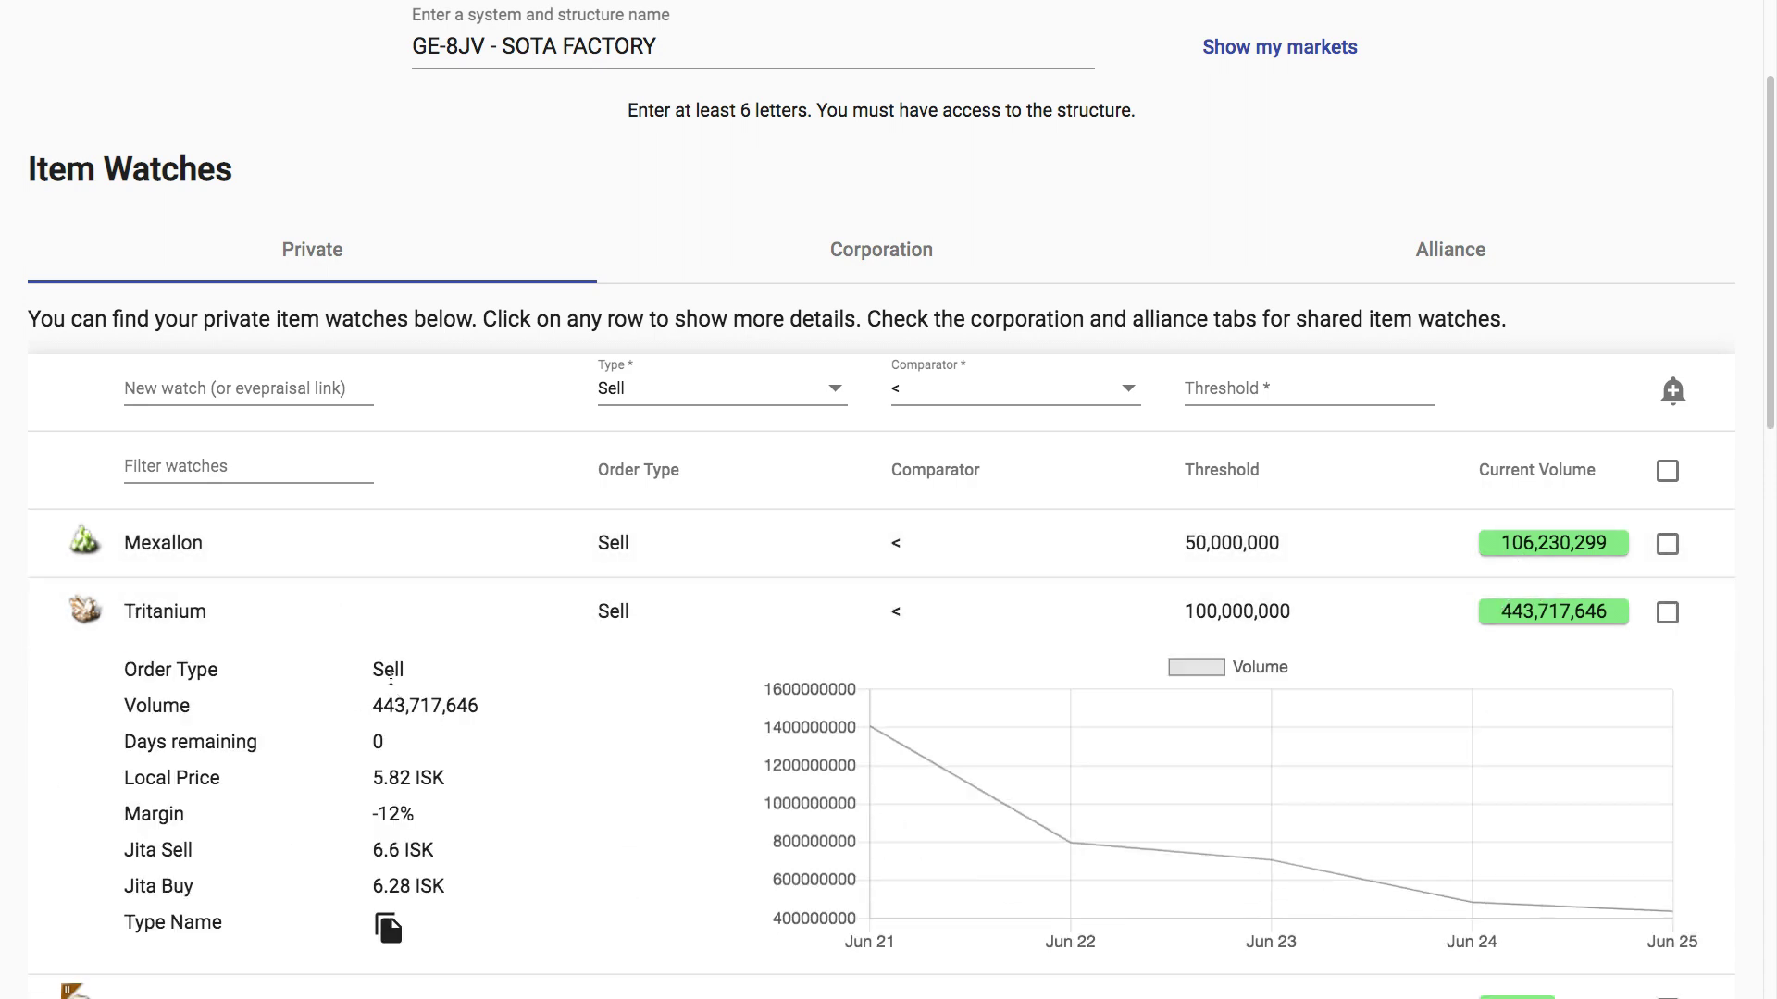
scroll(391, 680, down, 2)
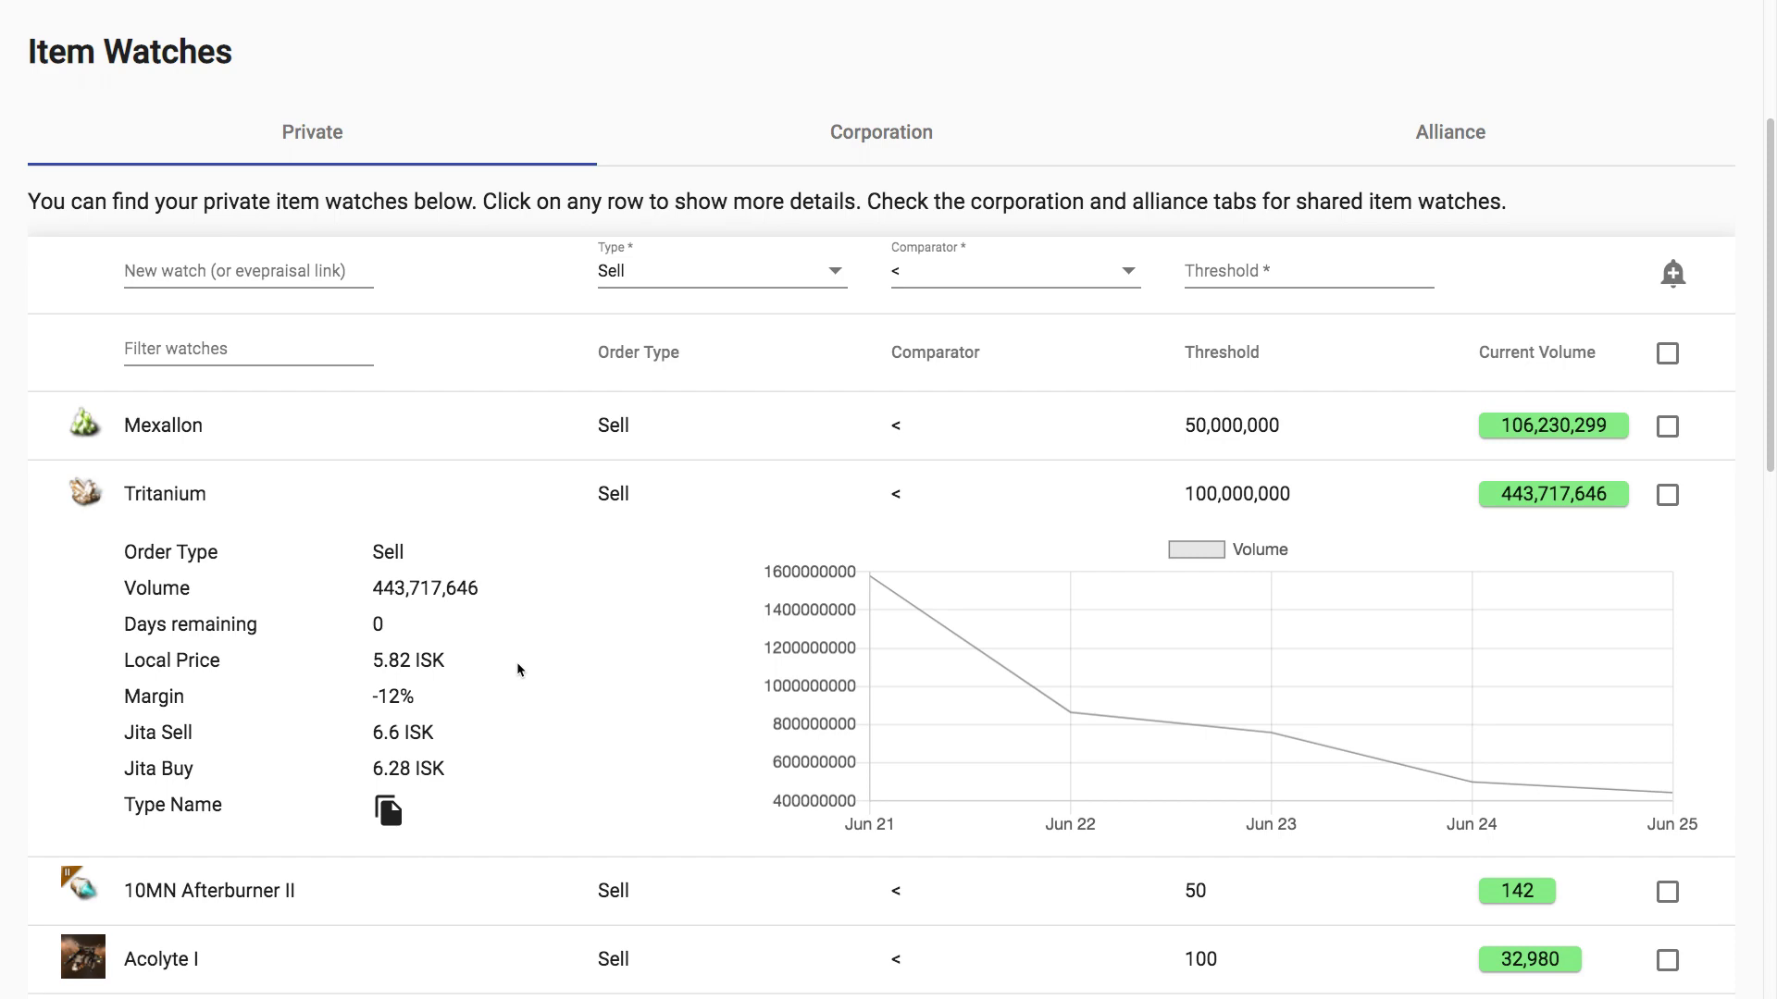
click(423, 443)
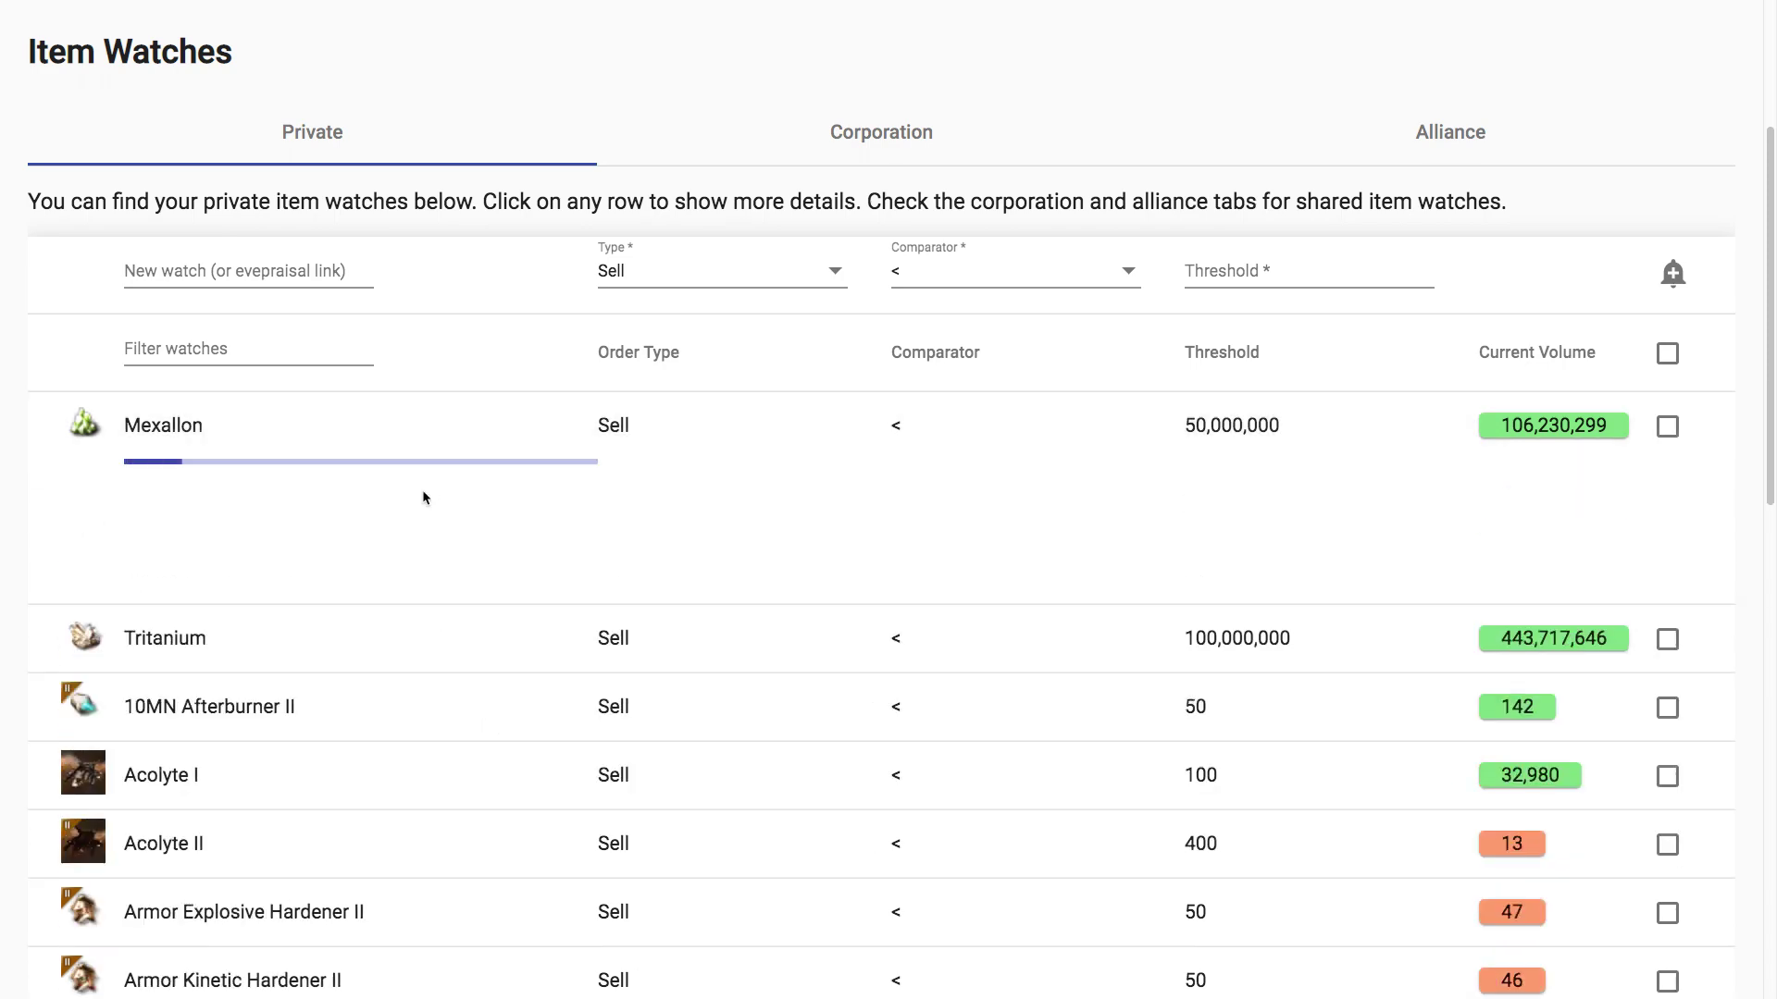
click(416, 424)
scroll(457, 622, up, 5)
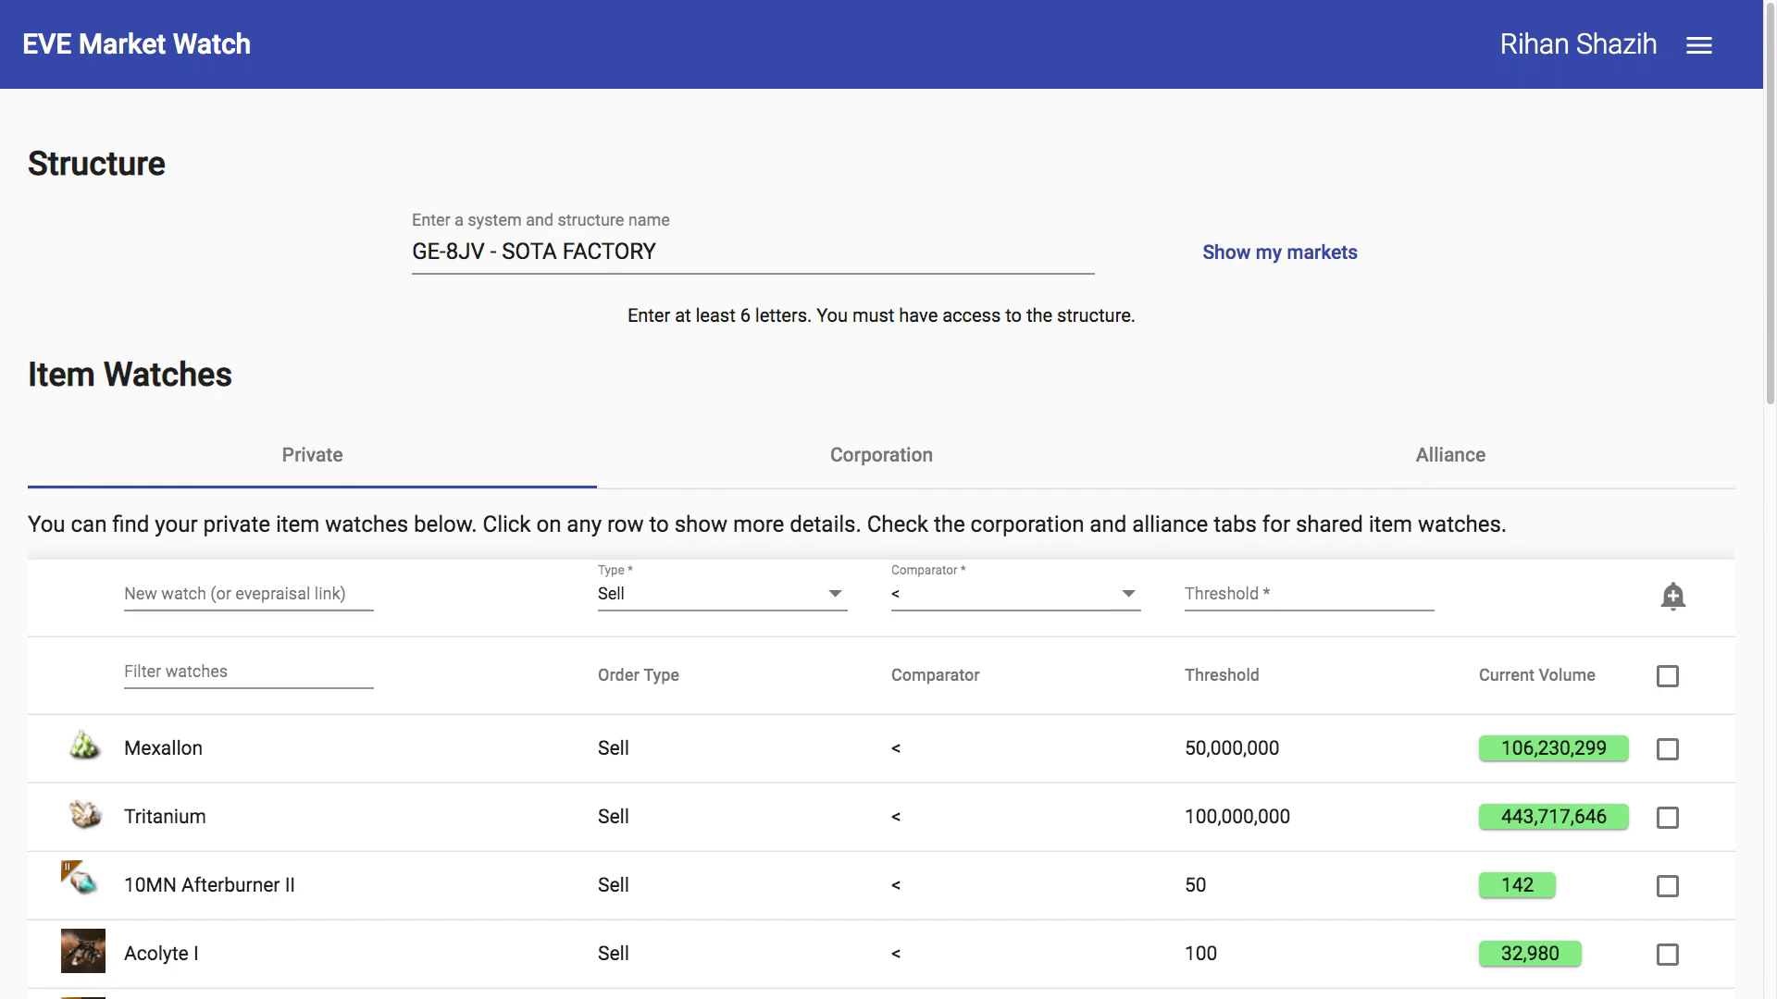
- View the corporation and alliance watches, and look through the maintainer settings for webhooks, ownership and account deletion
click(913, 455)
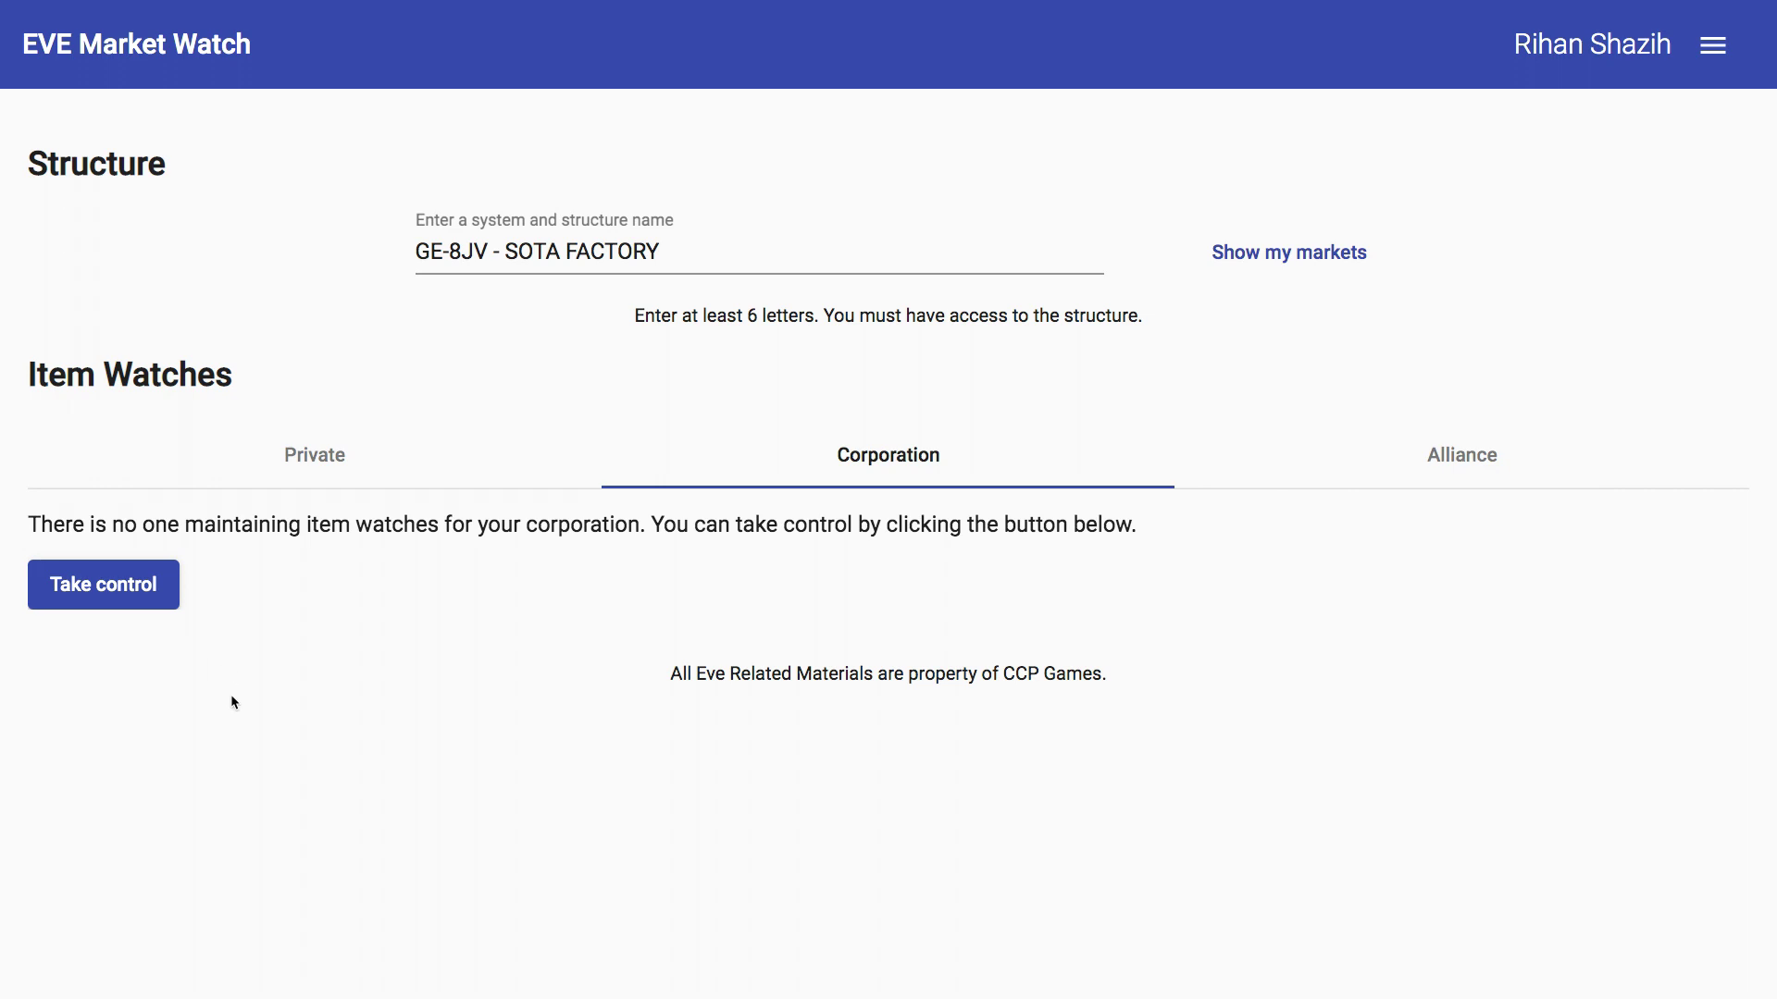
click(1518, 453)
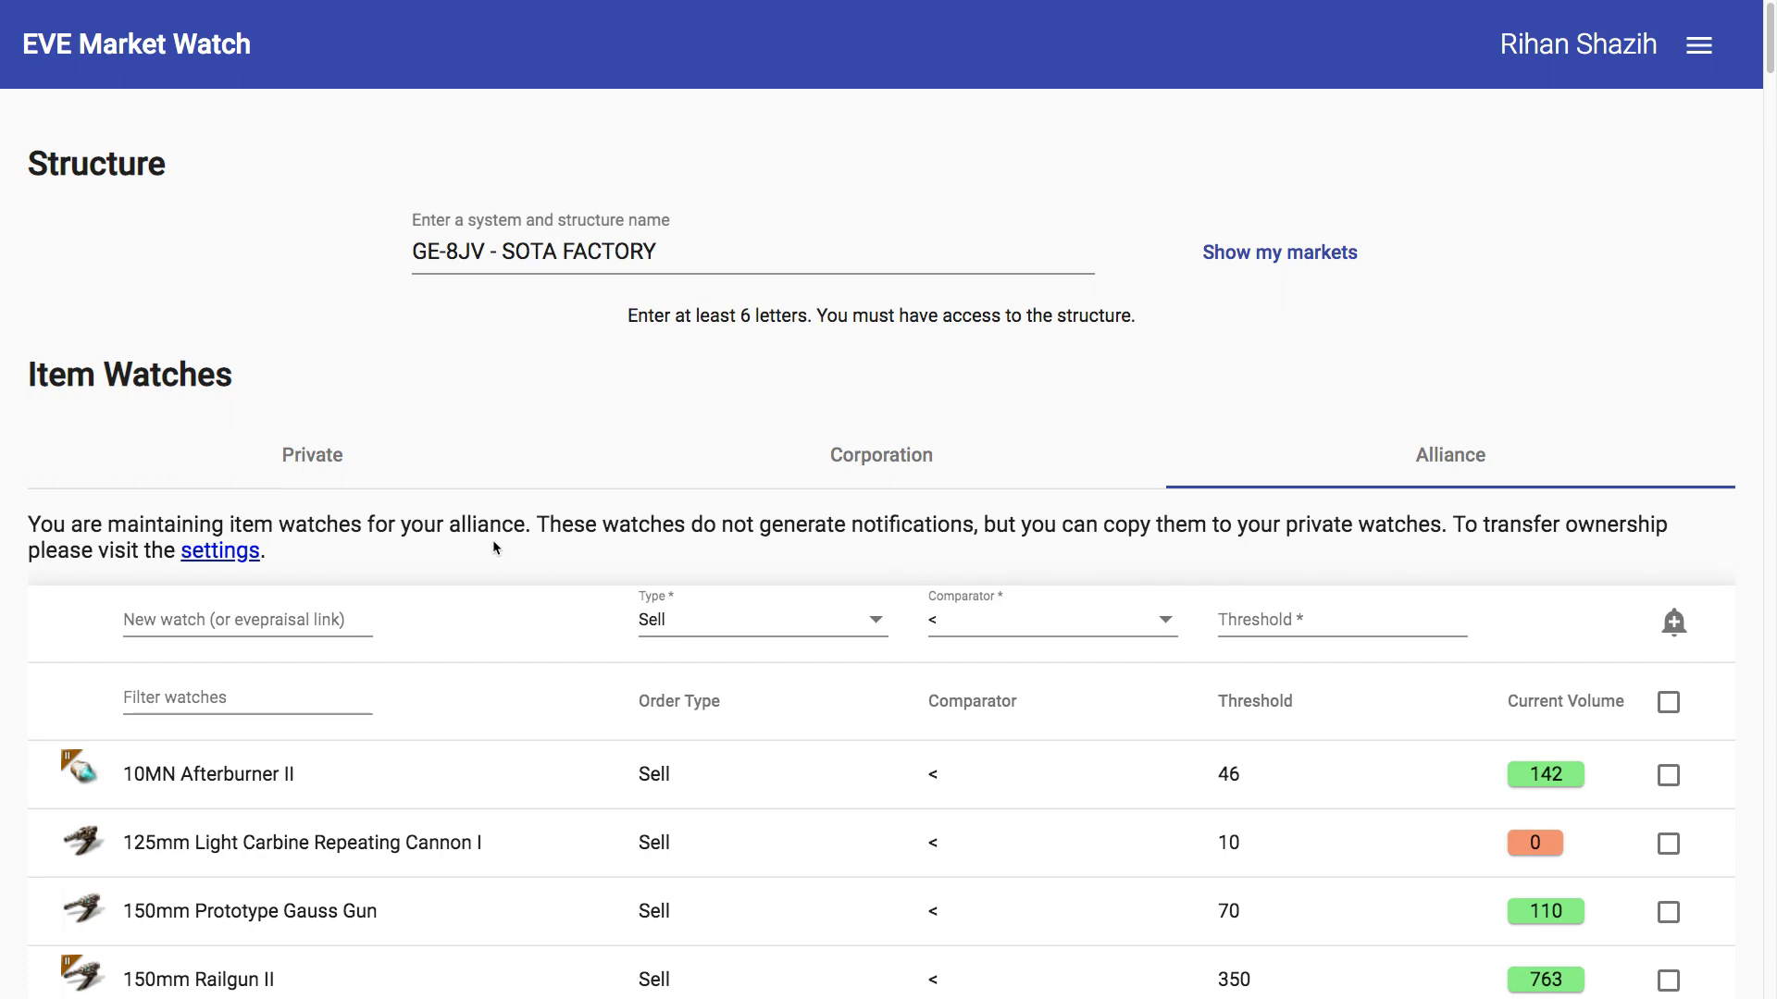
click(240, 554)
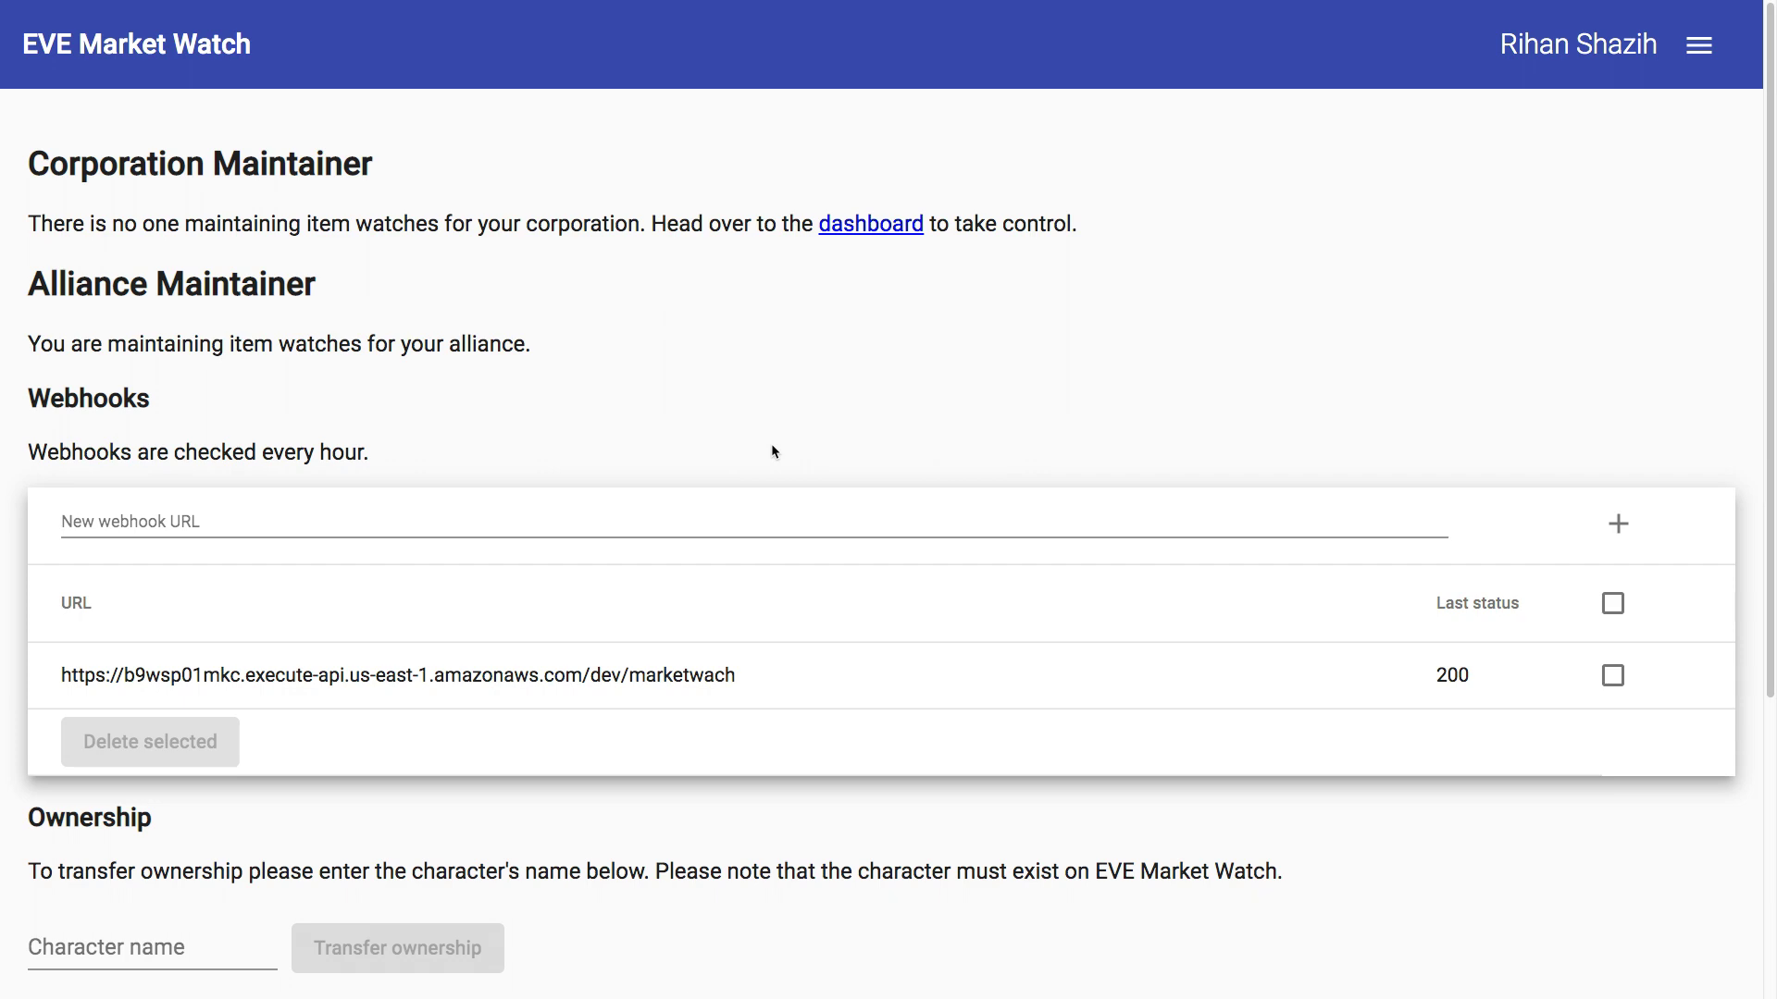
scroll(758, 491, down, 3)
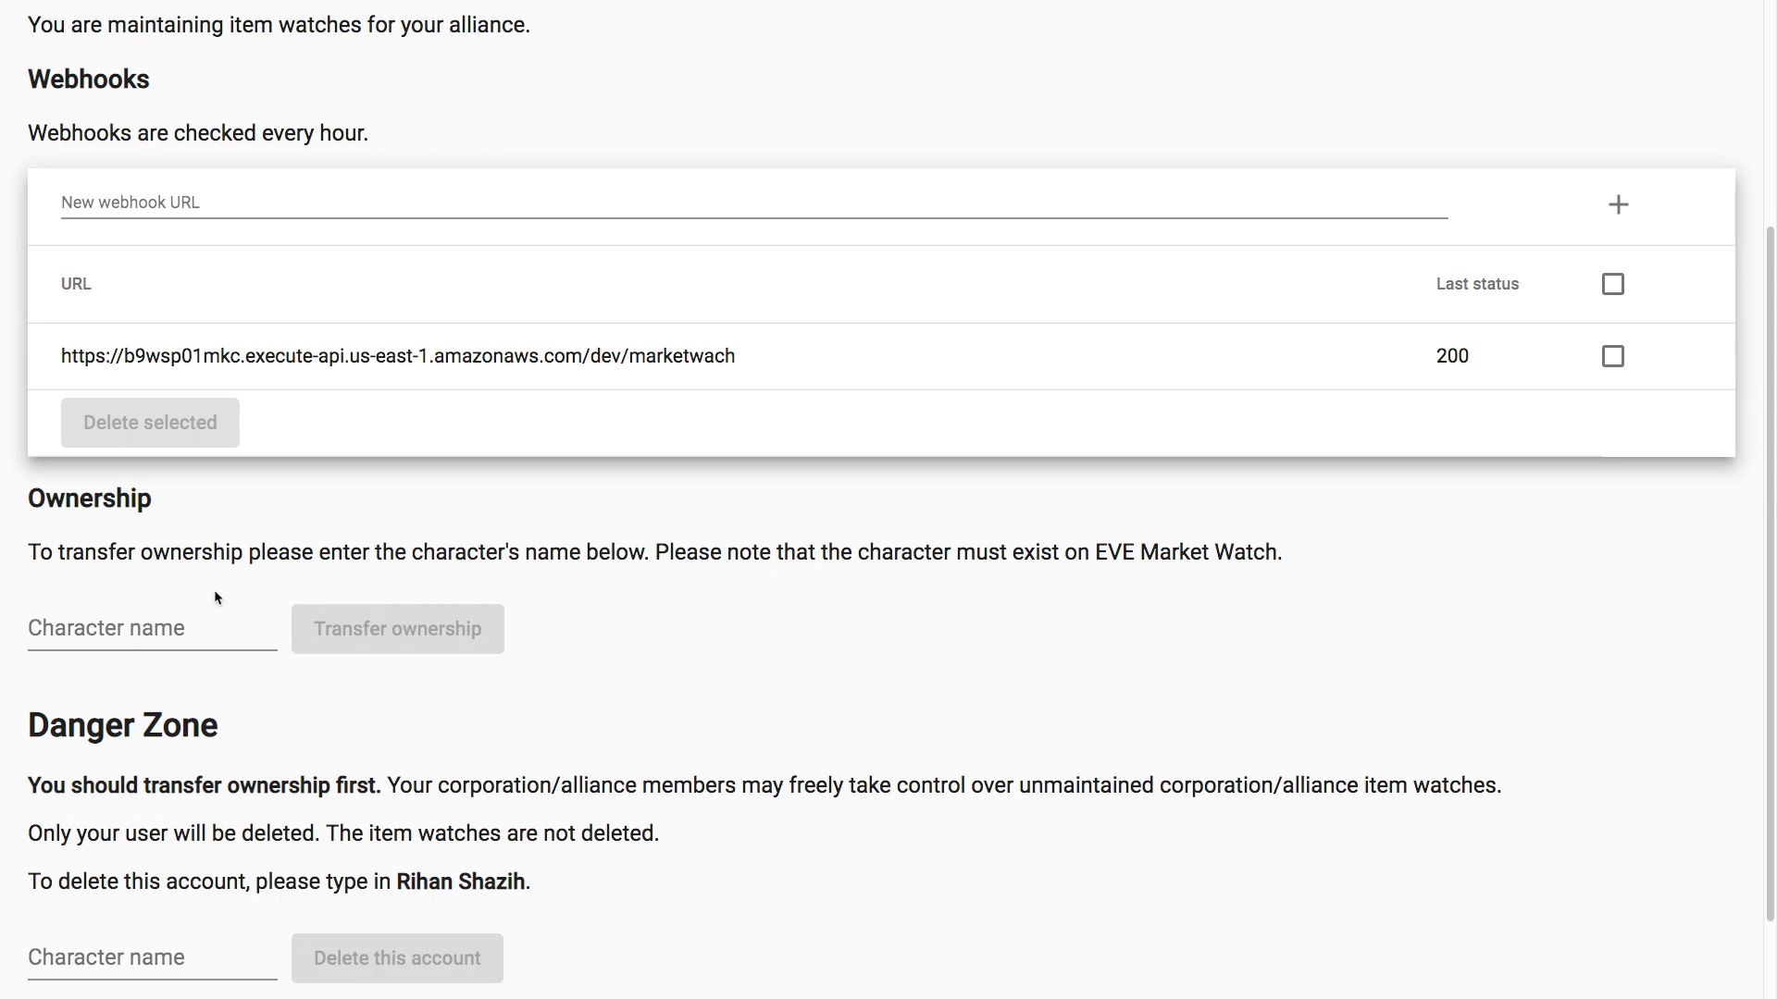
scroll(216, 596, up, 2)
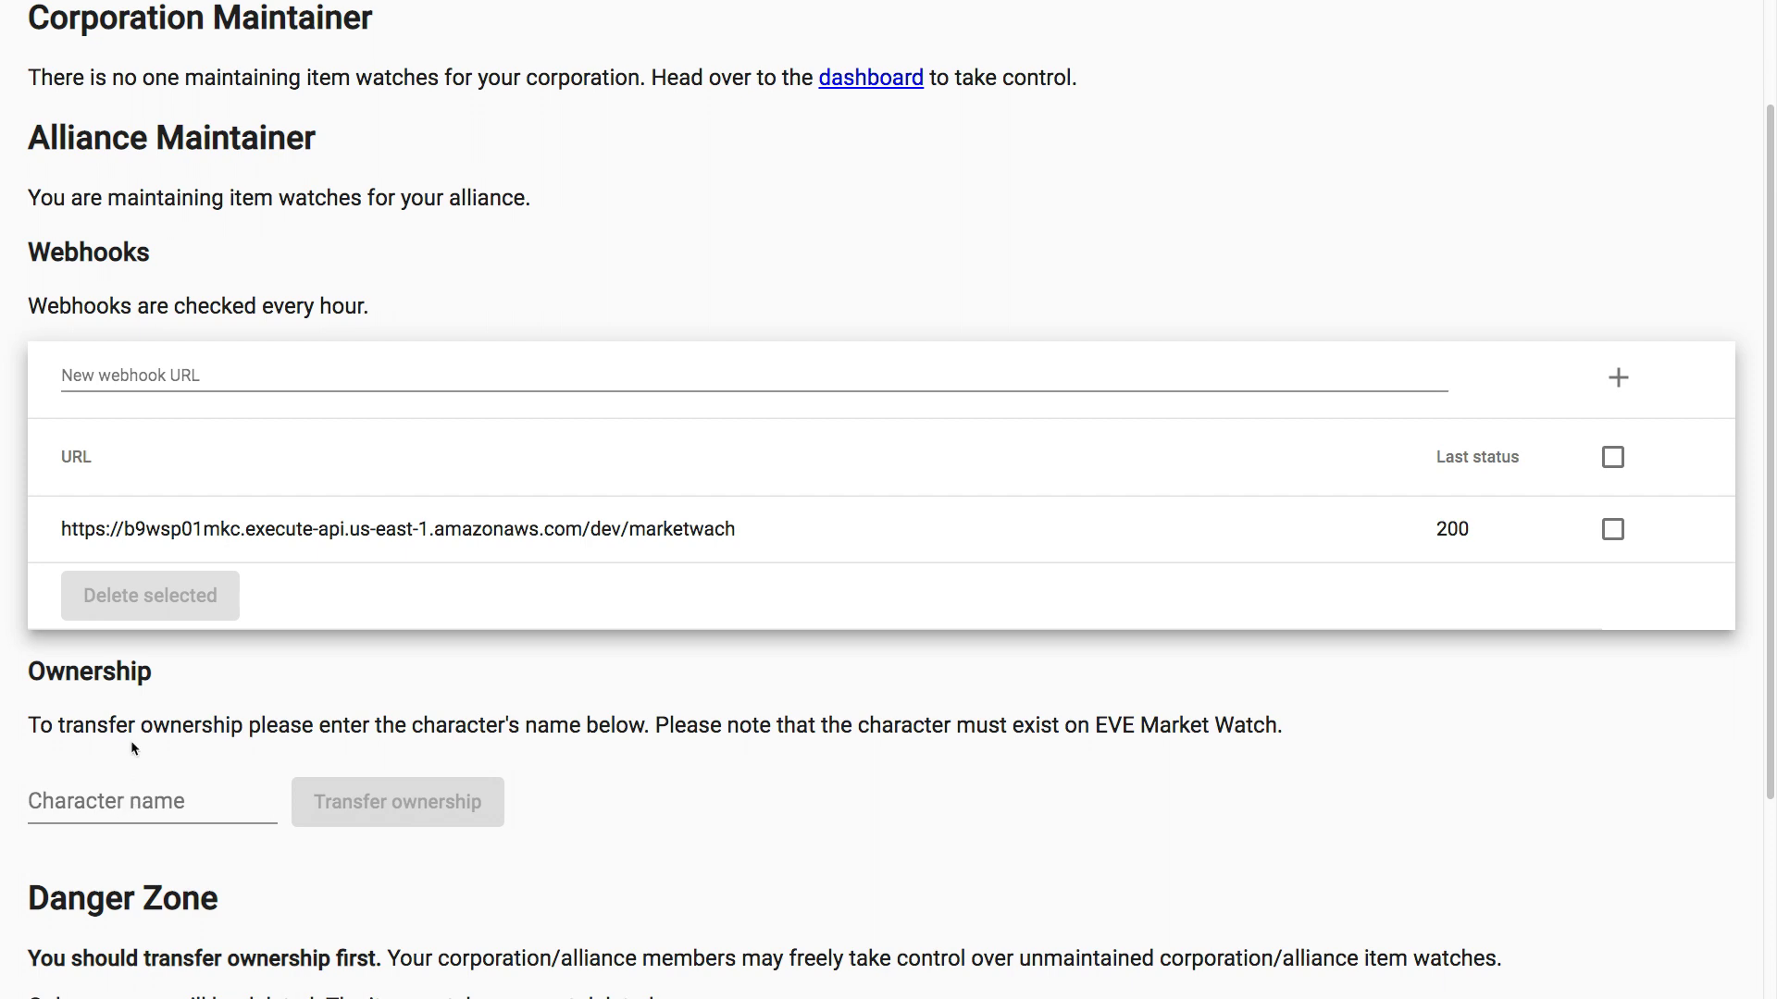
- Enter the new owner's character name for the alliance ownership transfer, and clear it without transferring
click(126, 800)
text(dy Boi)
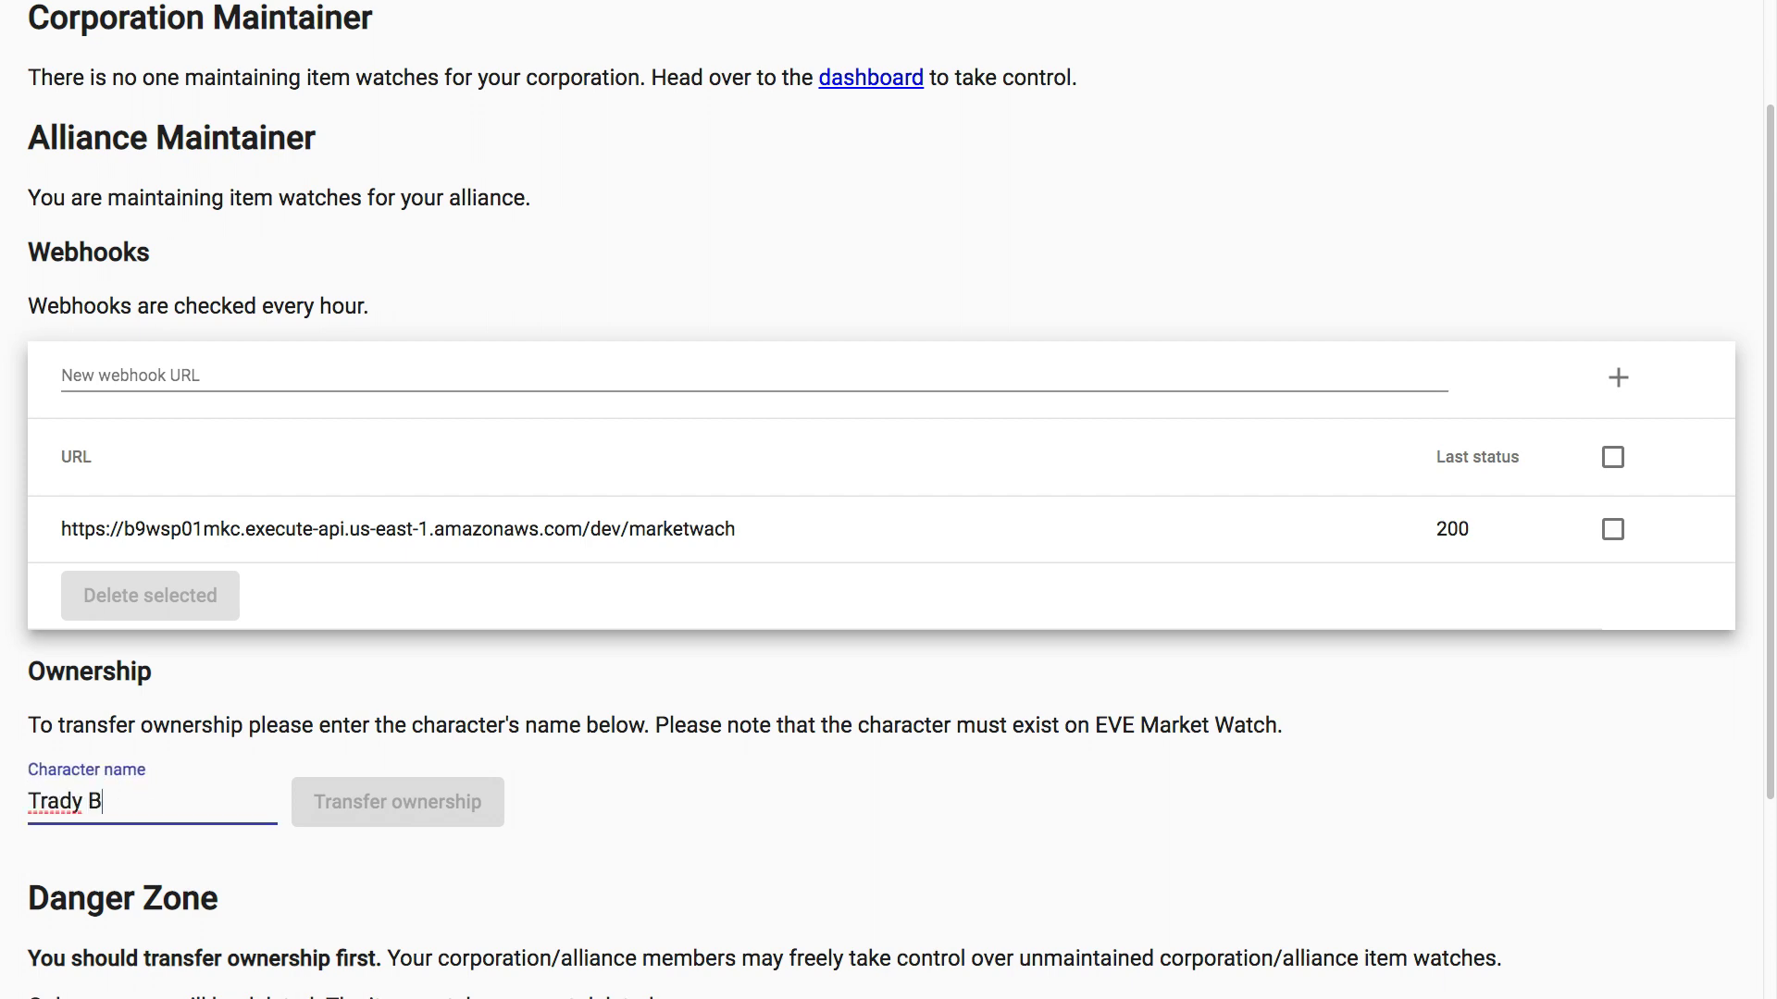
click(182, 776)
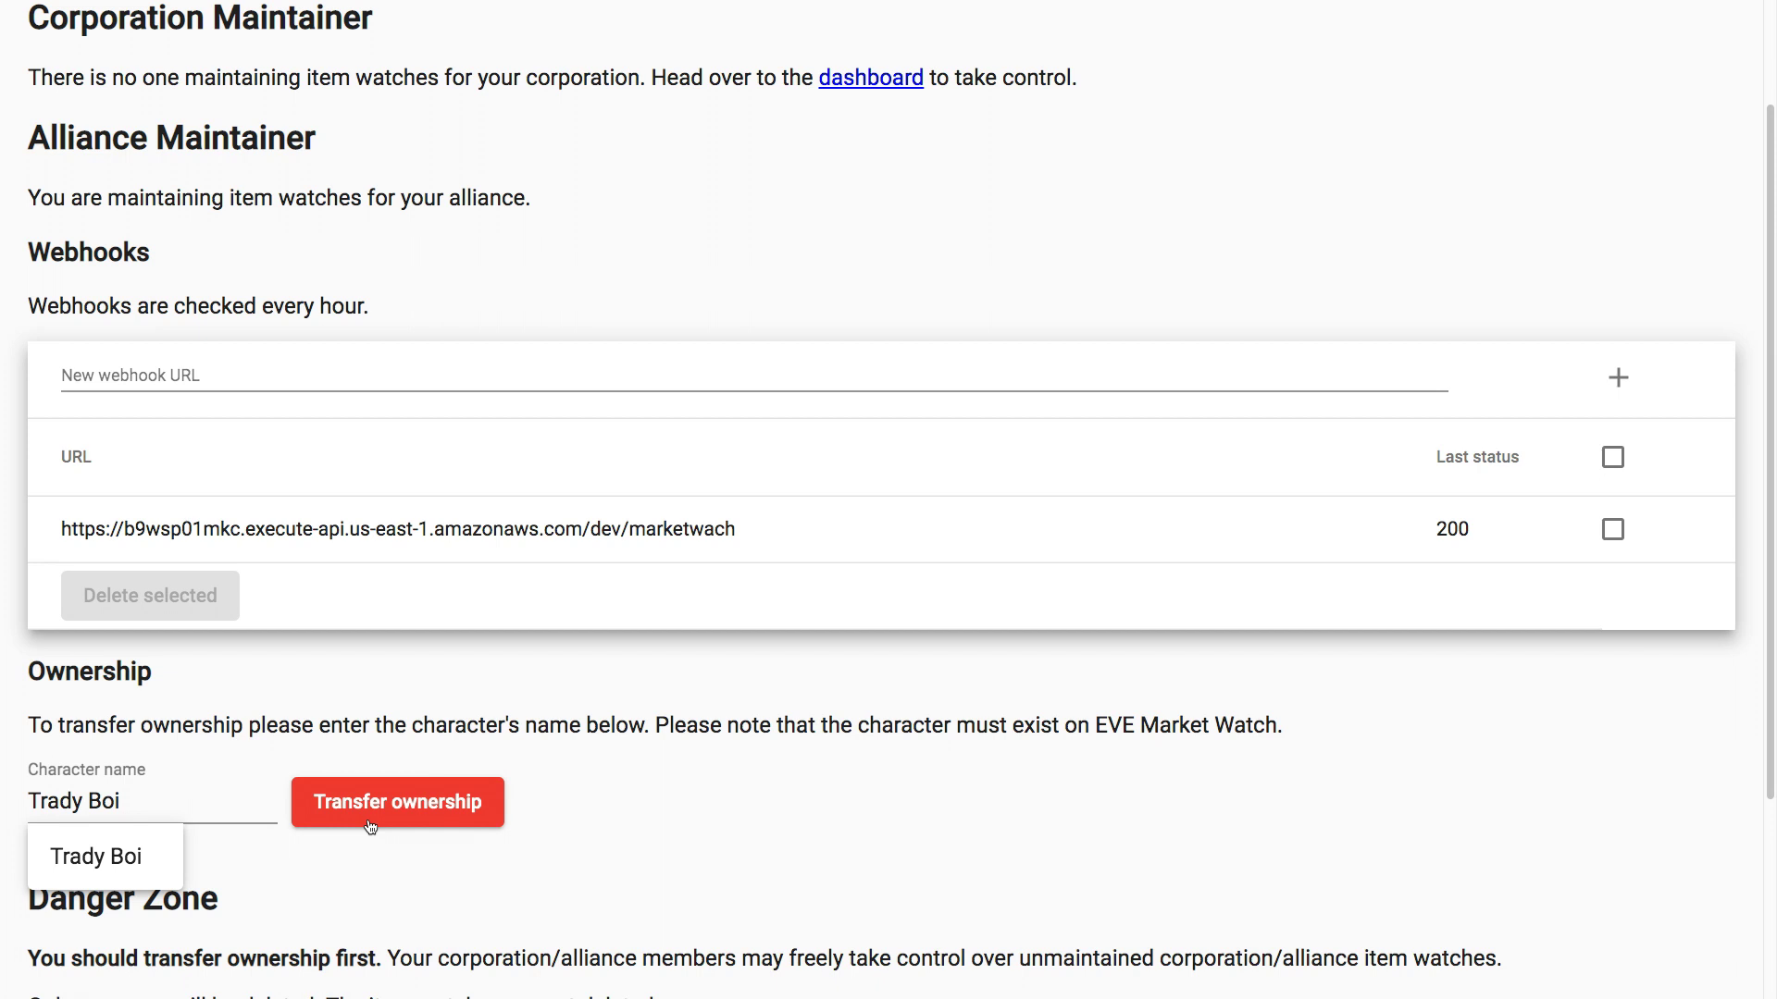
click(163, 813)
key(ctrl+a)
key(BackSpace)
click(187, 716)
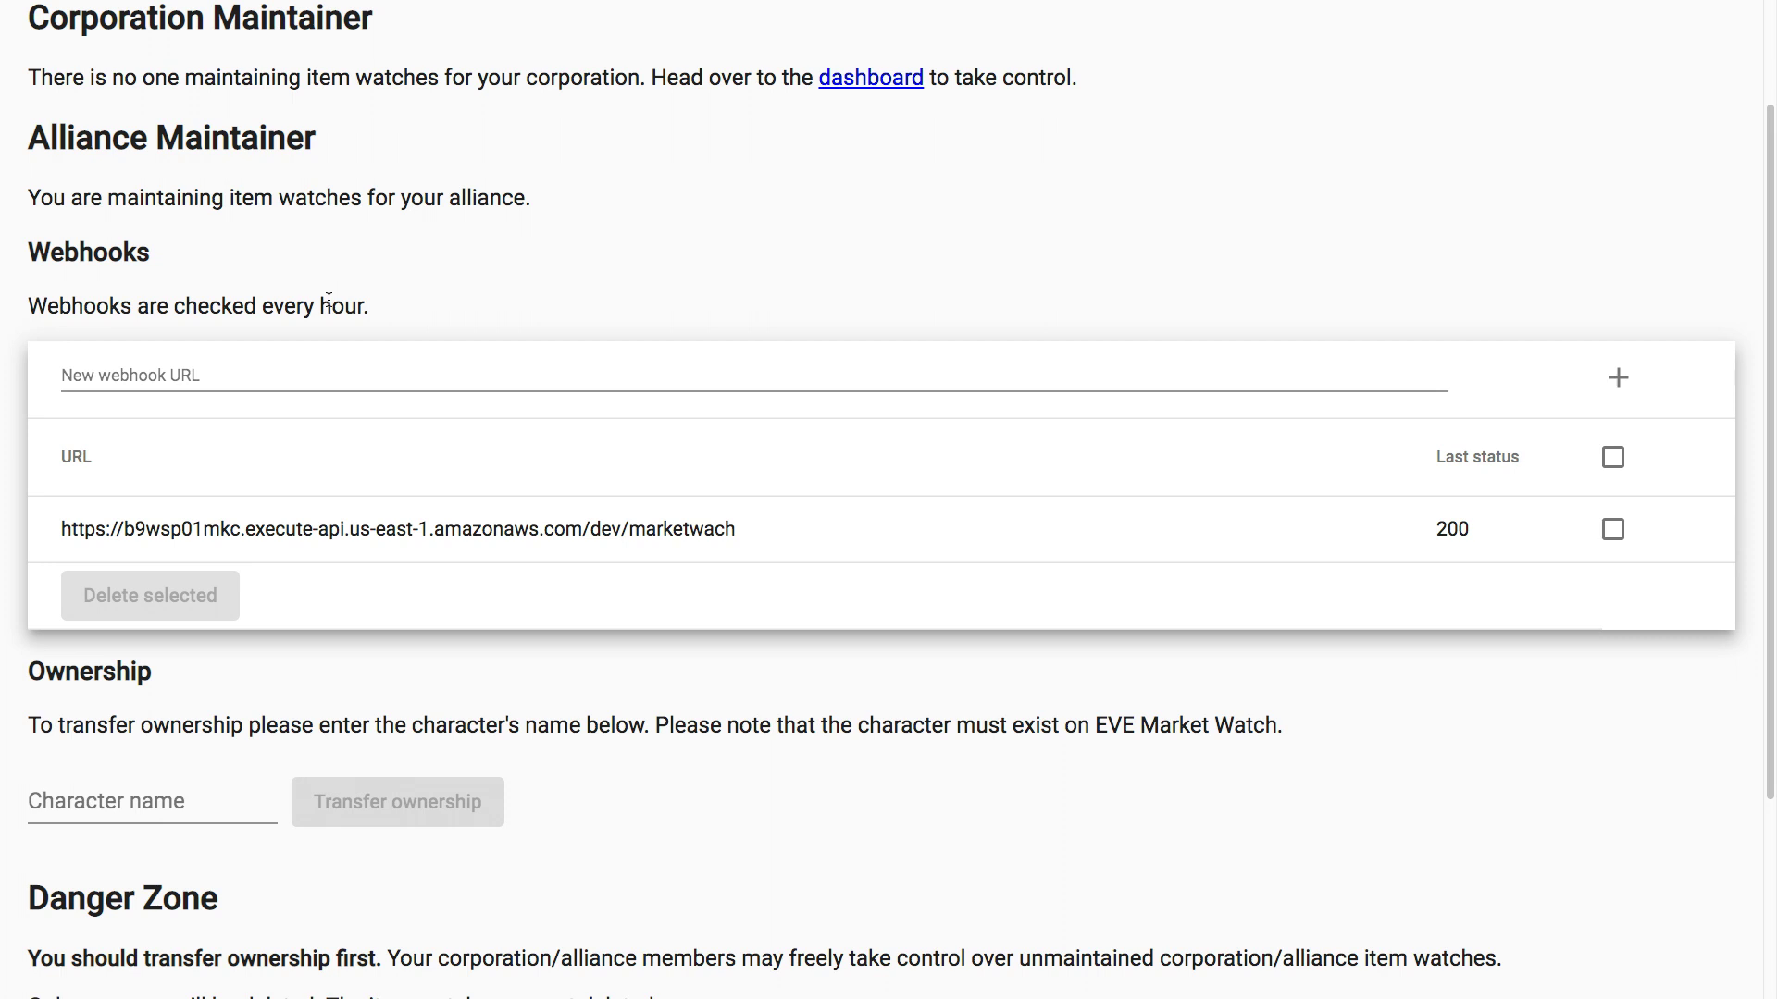
click(199, 374)
text(https:/my)
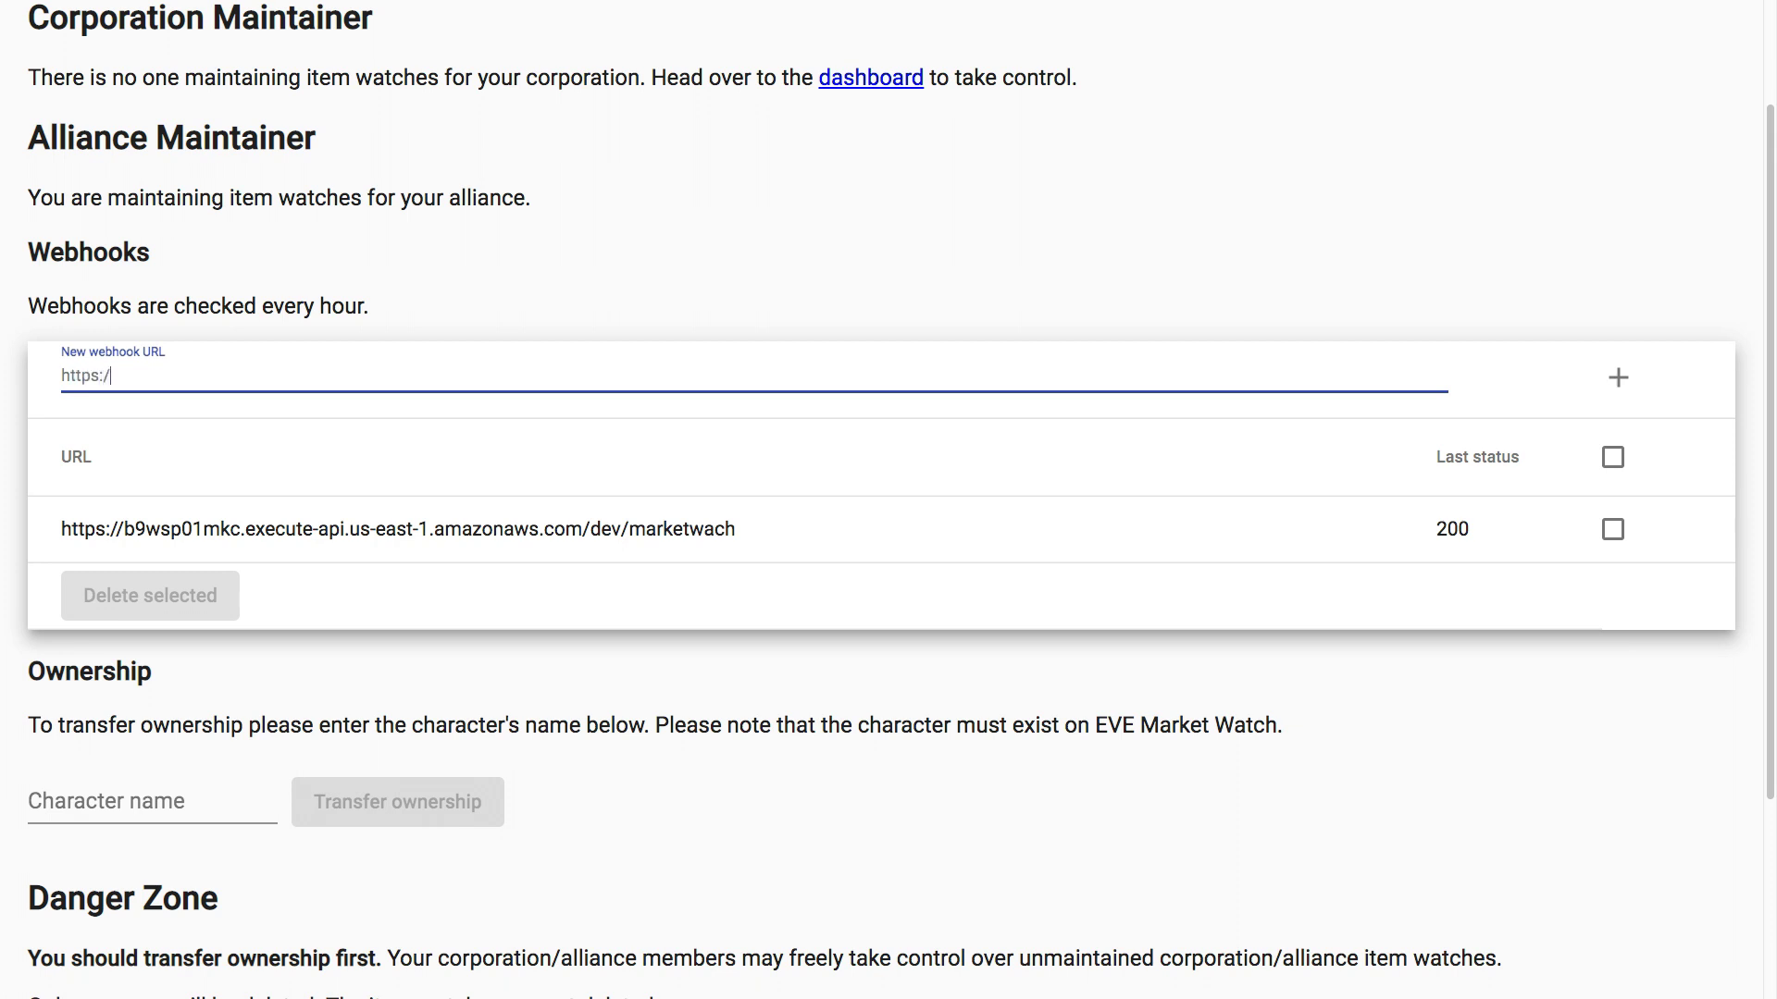
key(BackSpace)
key(BackSpace)
text(/mytesturl.com)
click(1606, 389)
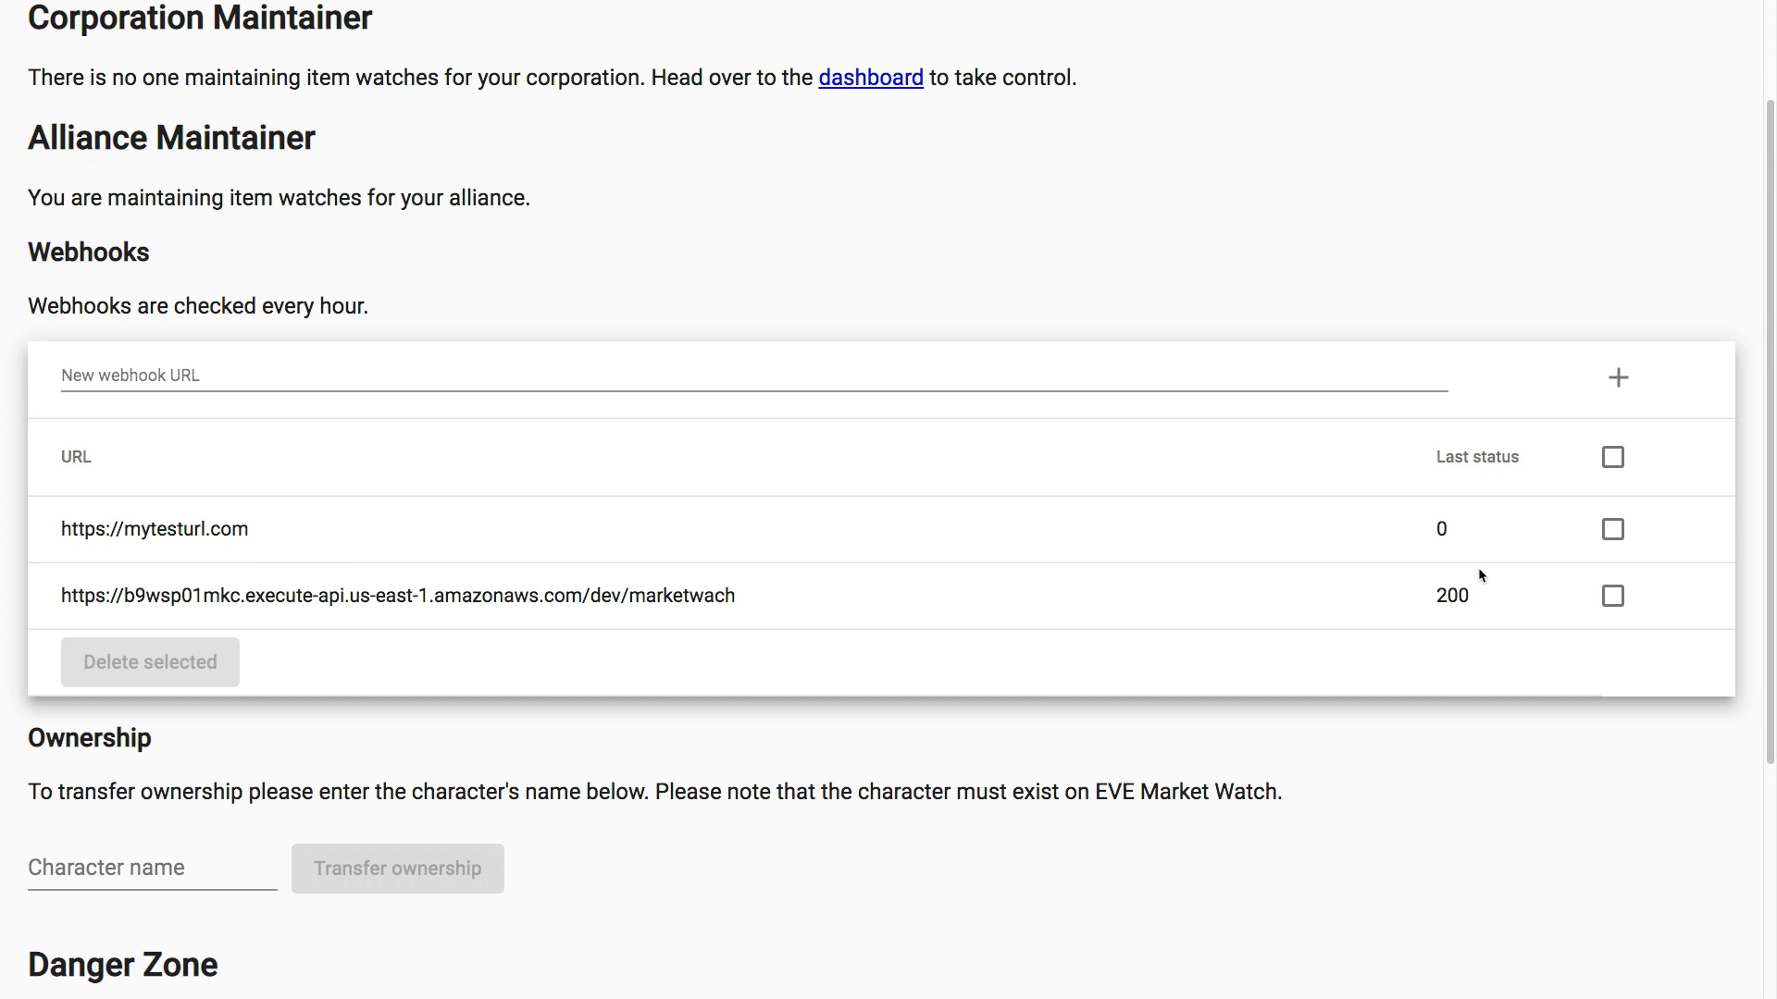
click(1611, 529)
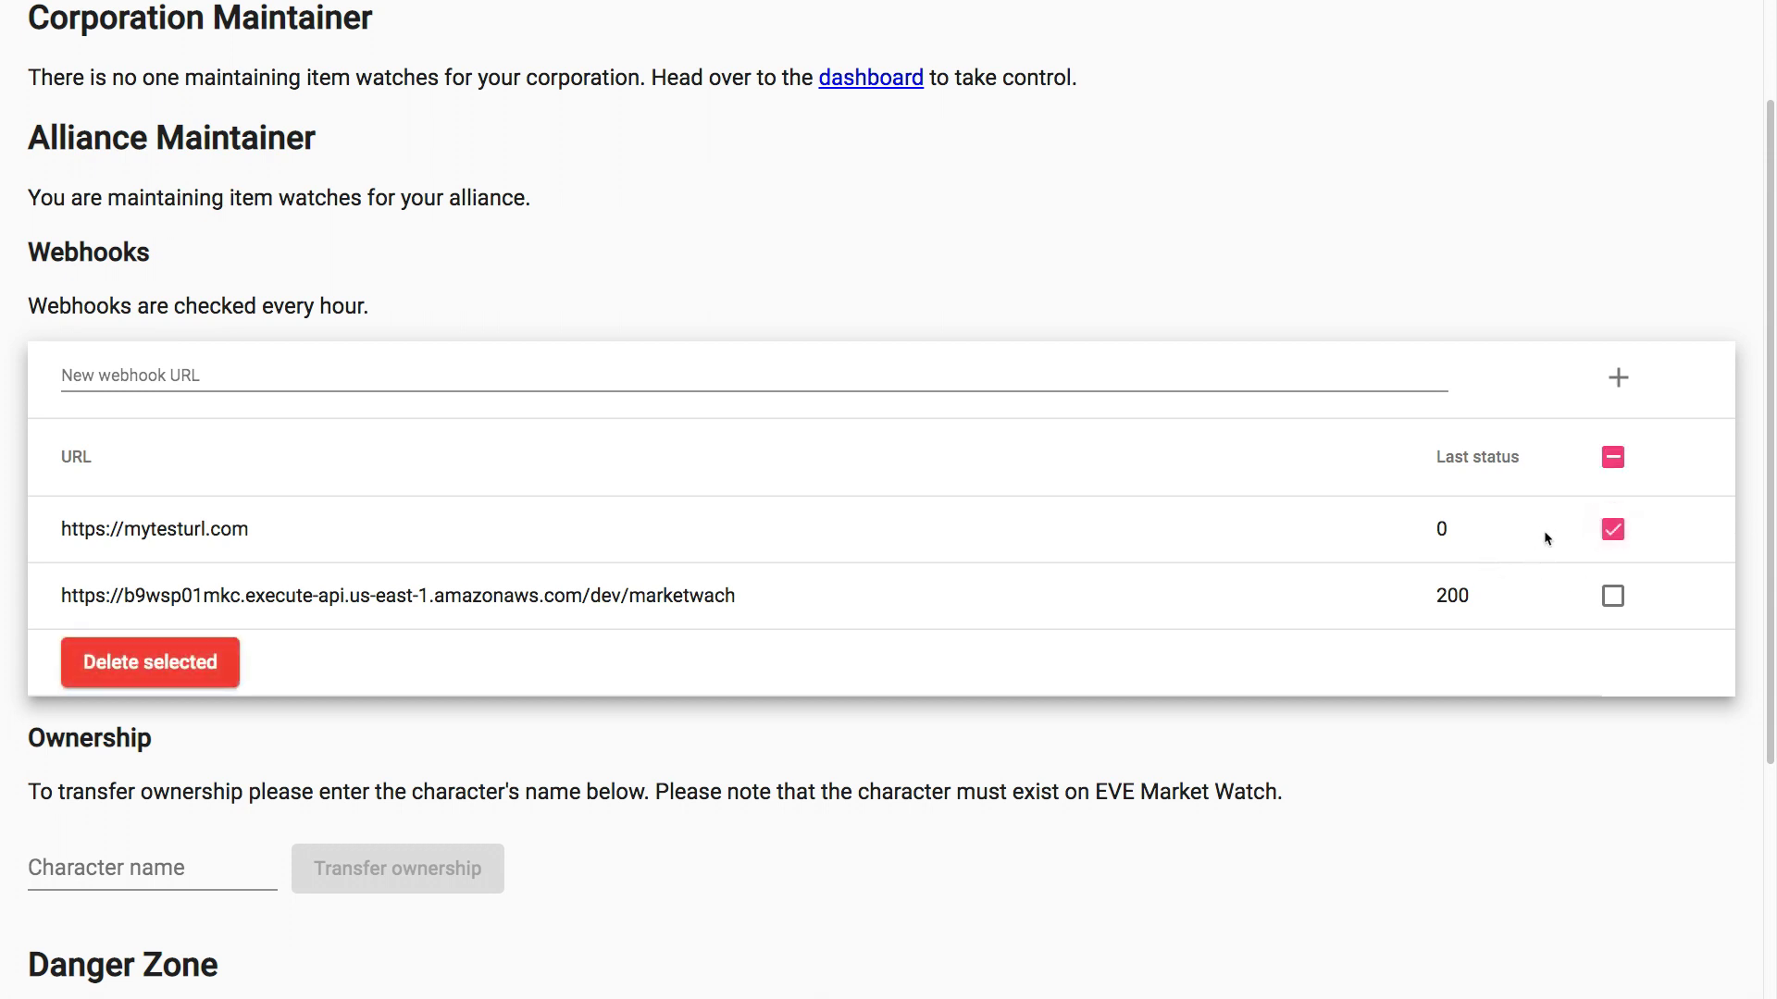
click(176, 678)
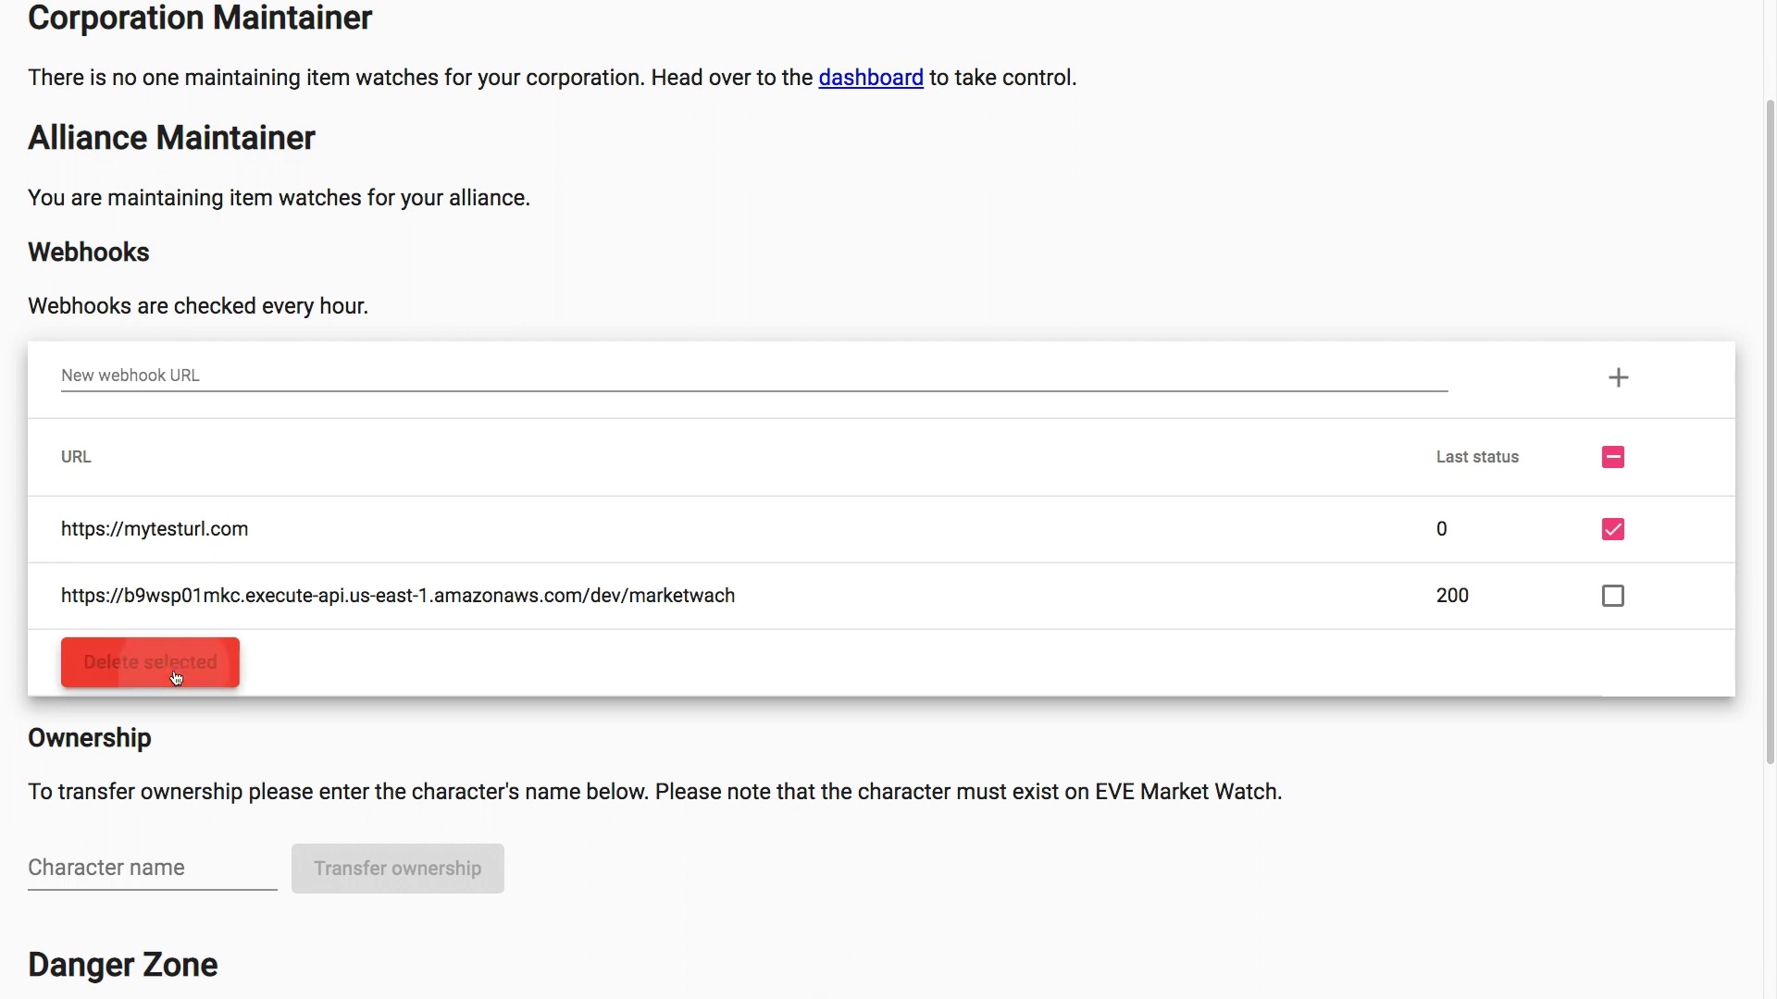